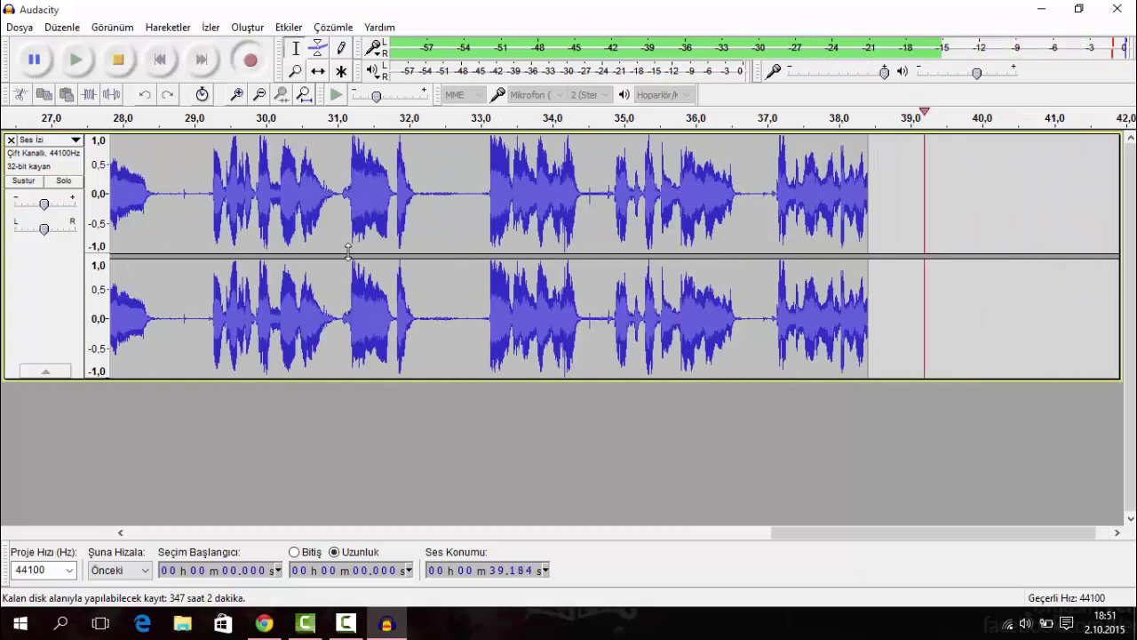
- Switch to Chrome's Google results for 'unity 3d' and select the query in the search box
{"action": "left_click", "coordinate": [264, 622]}
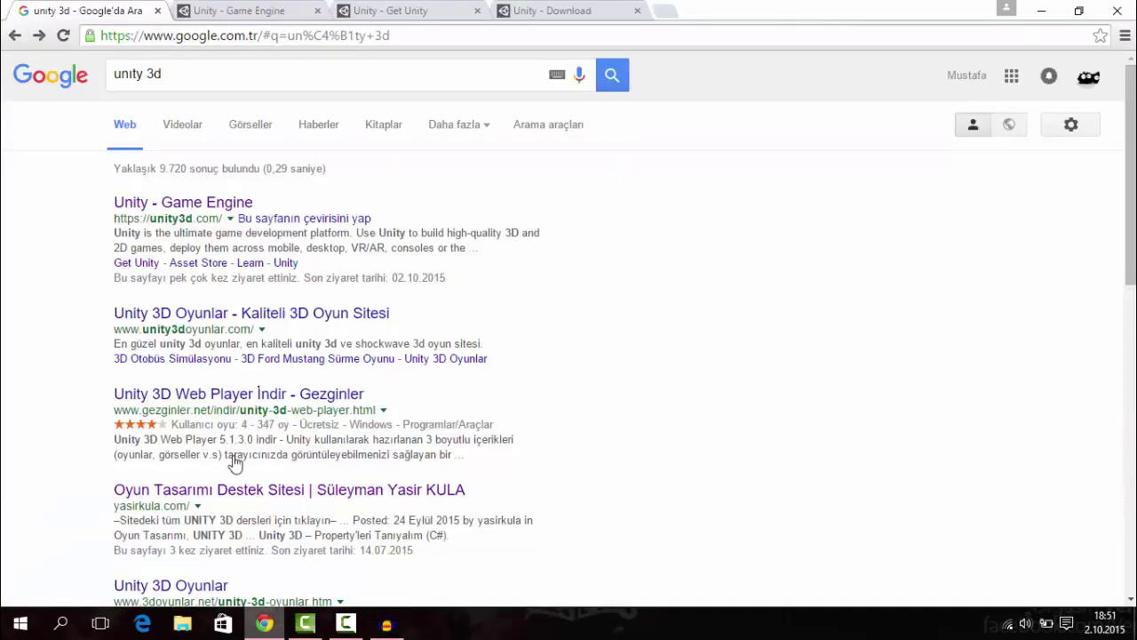
{"action": "left_click_drag", "start_coordinate": [163, 74], "coordinate": [114, 71]}
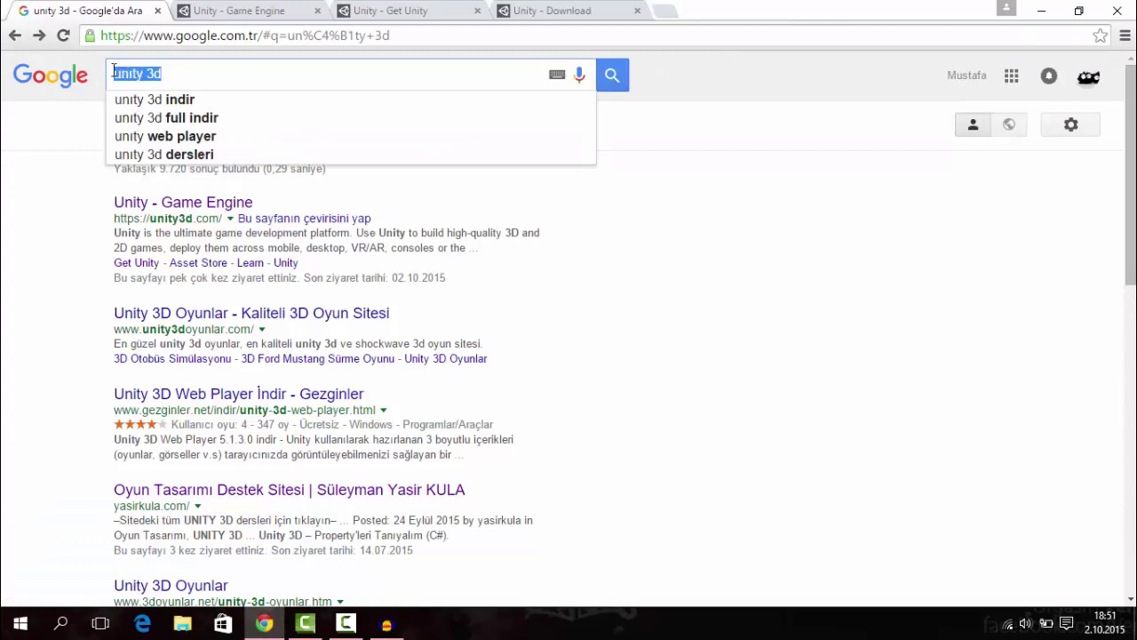
{"action": "left_click", "coordinate": [131, 71]}
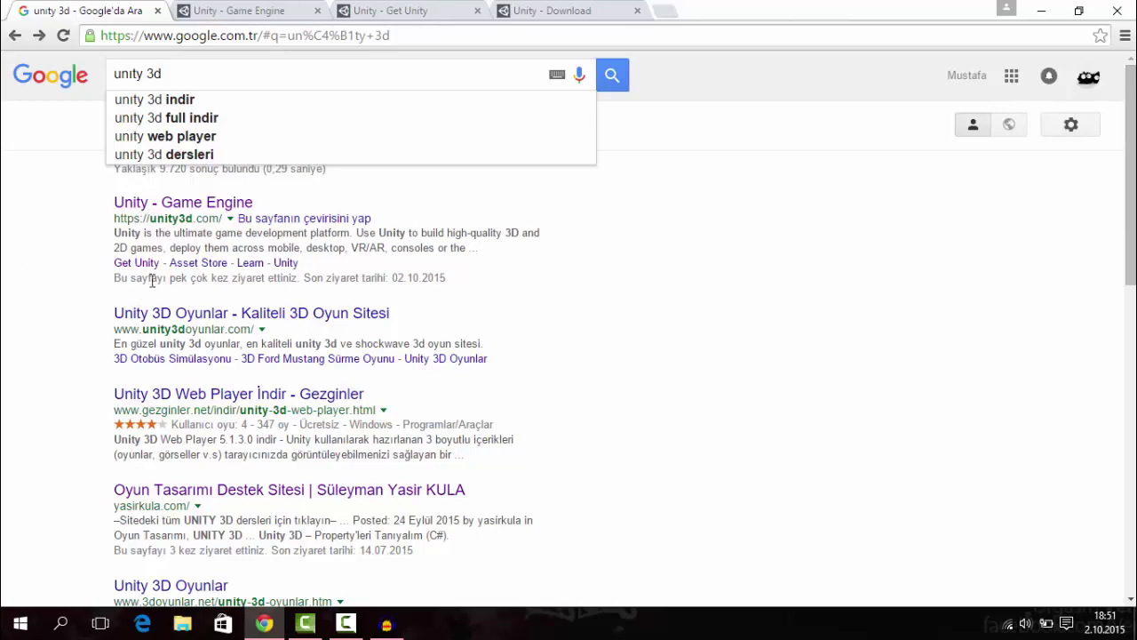
- Close the Google results tab, browse the unity3d.com homepage, and follow GET UNITY 5
{"action": "middle_click", "coordinate": [113, 7]}
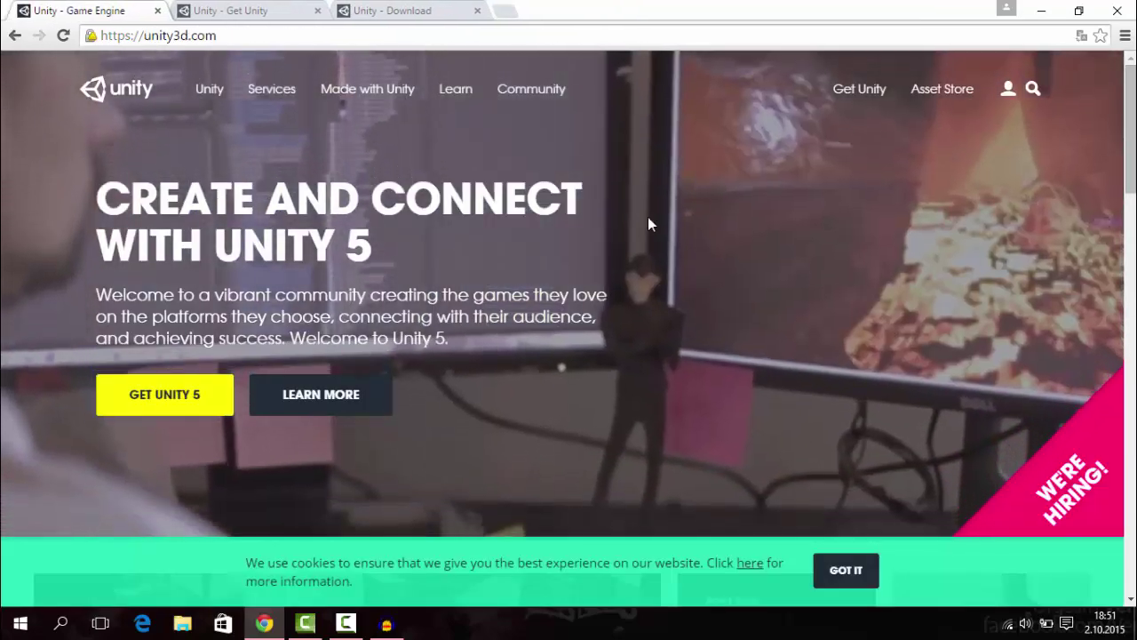
{"action": "scroll", "coordinate": [590, 187], "scroll_direction": "down", "scroll_amount": 3}
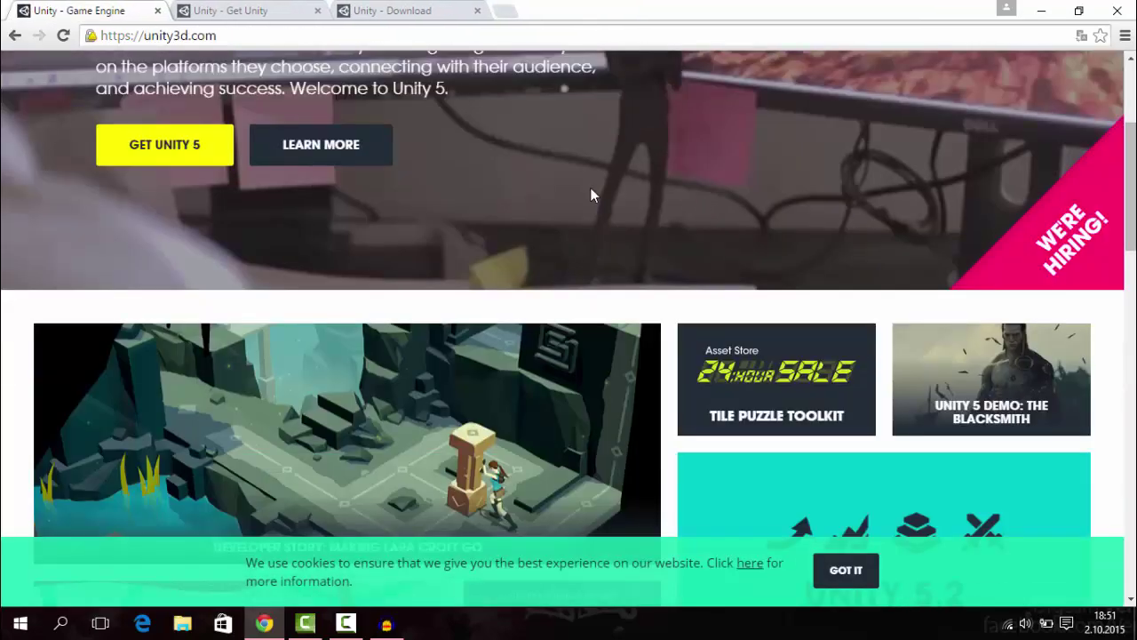
{"action": "scroll", "coordinate": [445, 134], "scroll_direction": "up", "scroll_amount": 3}
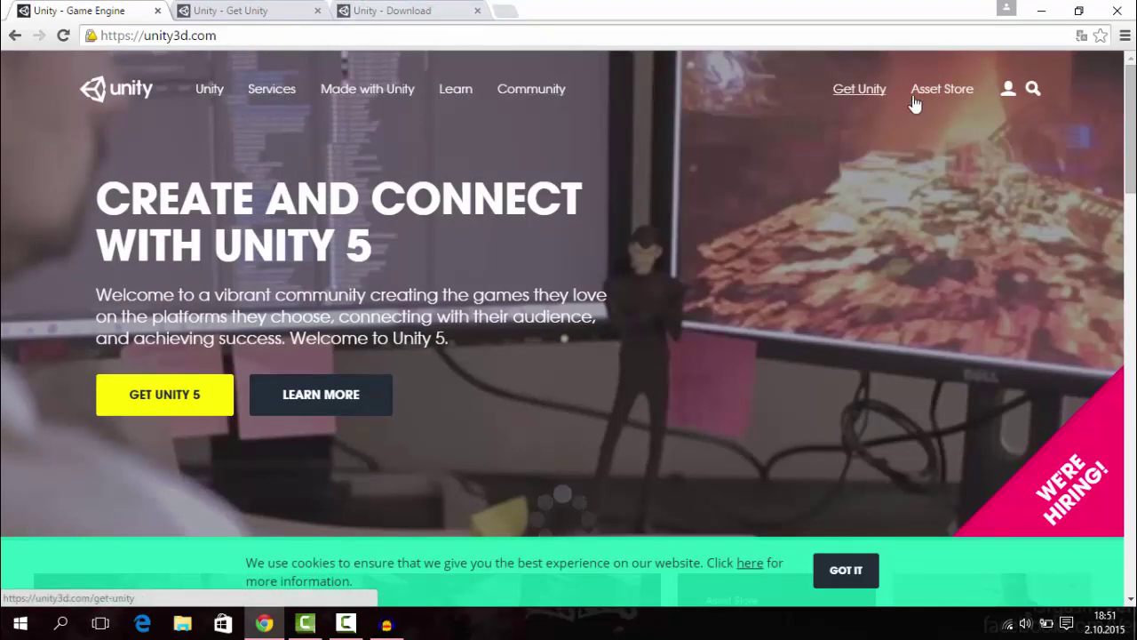
{"action": "scroll", "coordinate": [528, 267], "scroll_direction": "down", "scroll_amount": 3}
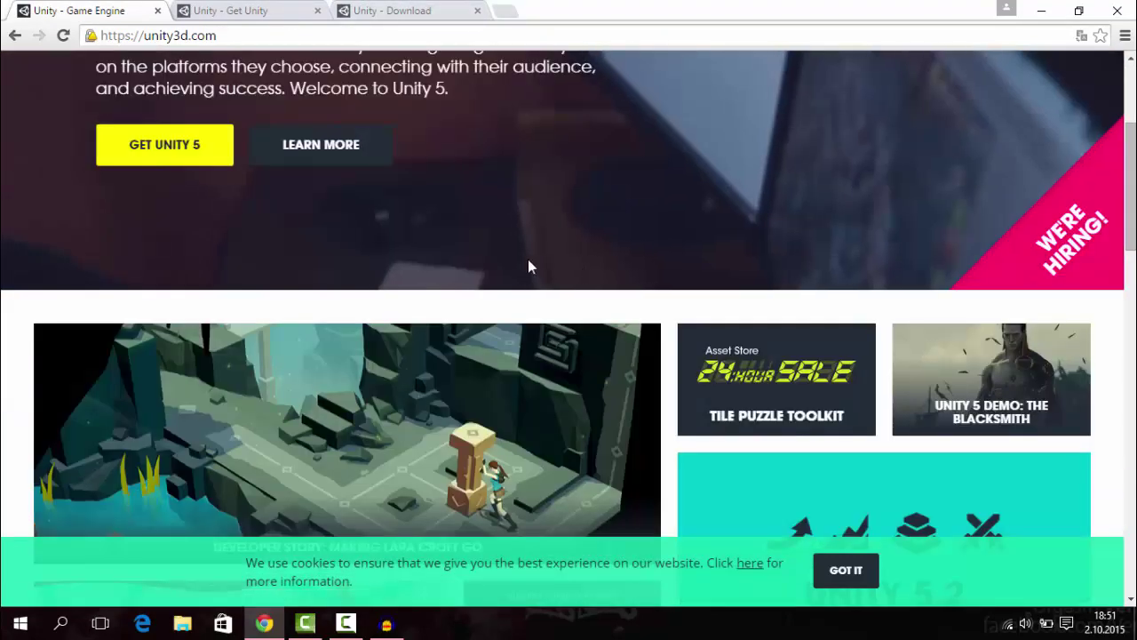
{"action": "scroll", "coordinate": [443, 269], "scroll_direction": "down", "scroll_amount": 3}
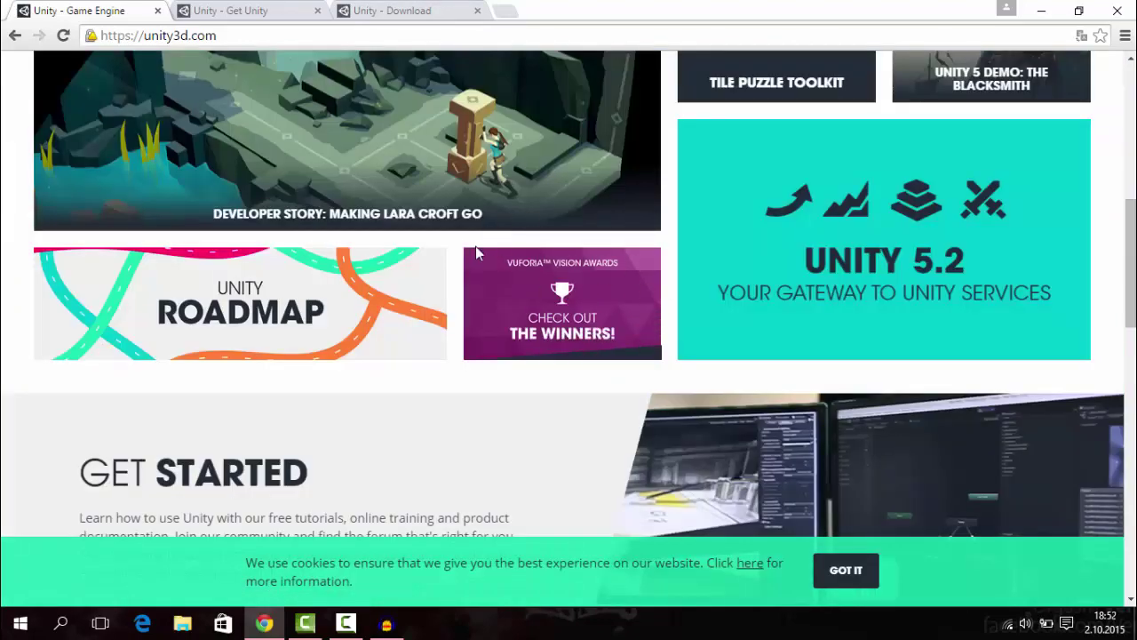
{"action": "scroll", "coordinate": [476, 253], "scroll_direction": "down", "scroll_amount": 5}
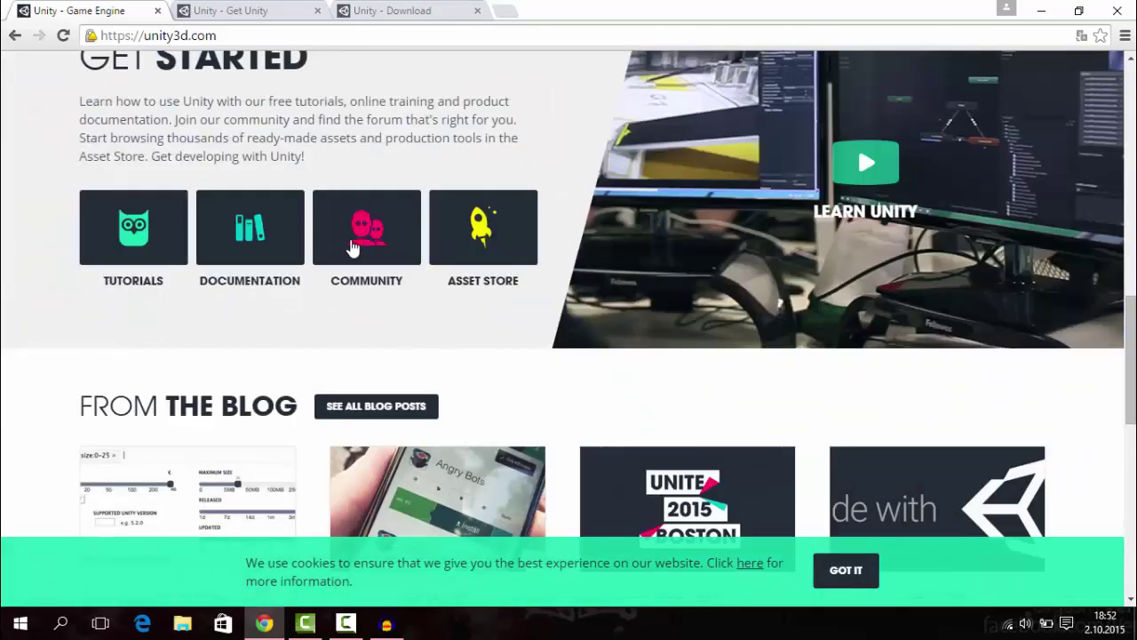
{"action": "scroll", "coordinate": [272, 190], "scroll_direction": "down", "scroll_amount": 2}
{"action": "scroll", "coordinate": [554, 322], "scroll_direction": "down", "scroll_amount": 2}
{"action": "scroll", "coordinate": [553, 310], "scroll_direction": "up", "scroll_amount": 7}
{"action": "scroll", "coordinate": [861, 407], "scroll_direction": "up", "scroll_amount": 7}
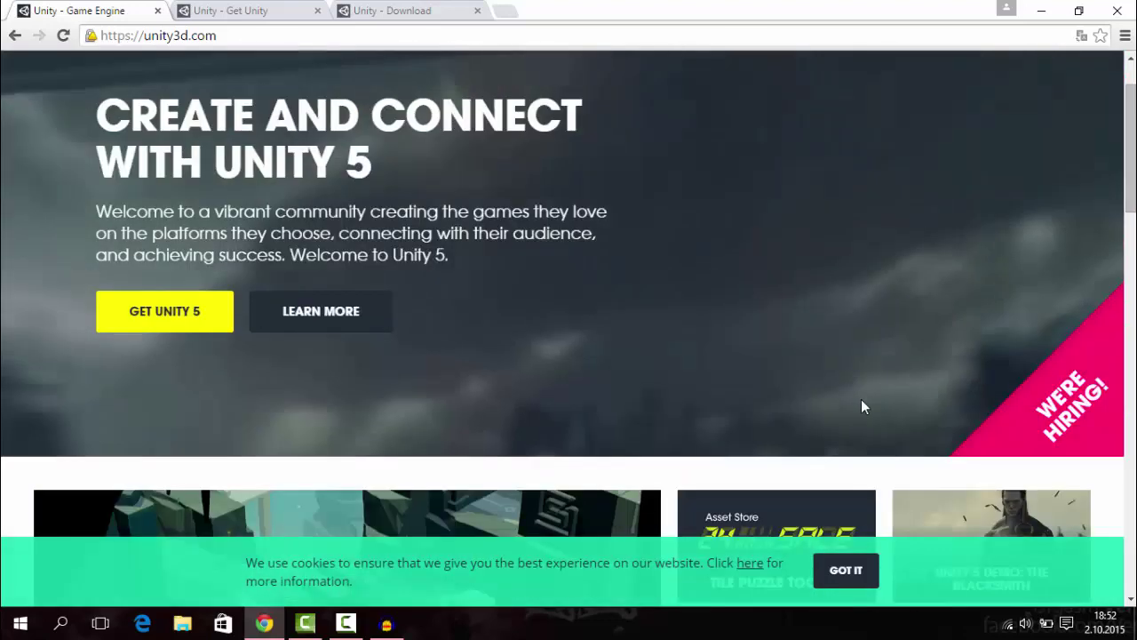
{"action": "scroll", "coordinate": [861, 406], "scroll_direction": "up", "scroll_amount": 1}
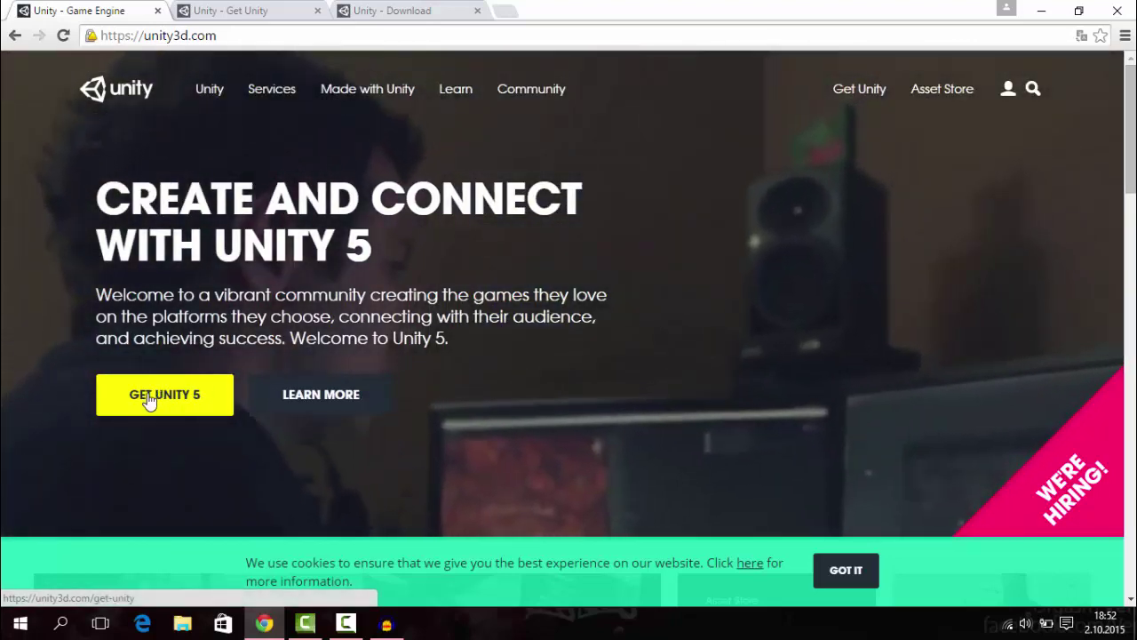
{"action": "left_click", "coordinate": [149, 400]}
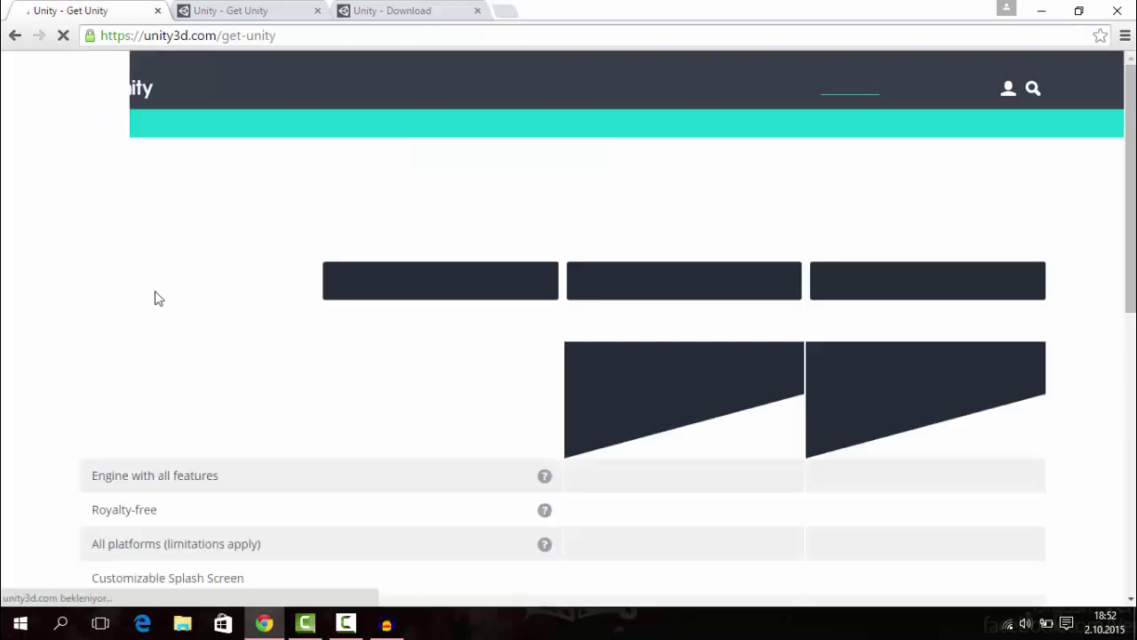
- View the Enterprise, Education and Industry Solutions offerings, then return to Personal vs Professional
{"action": "scroll", "coordinate": [470, 409], "scroll_direction": "down", "scroll_amount": 10}
{"action": "scroll", "coordinate": [600, 337], "scroll_direction": "up", "scroll_amount": 15}
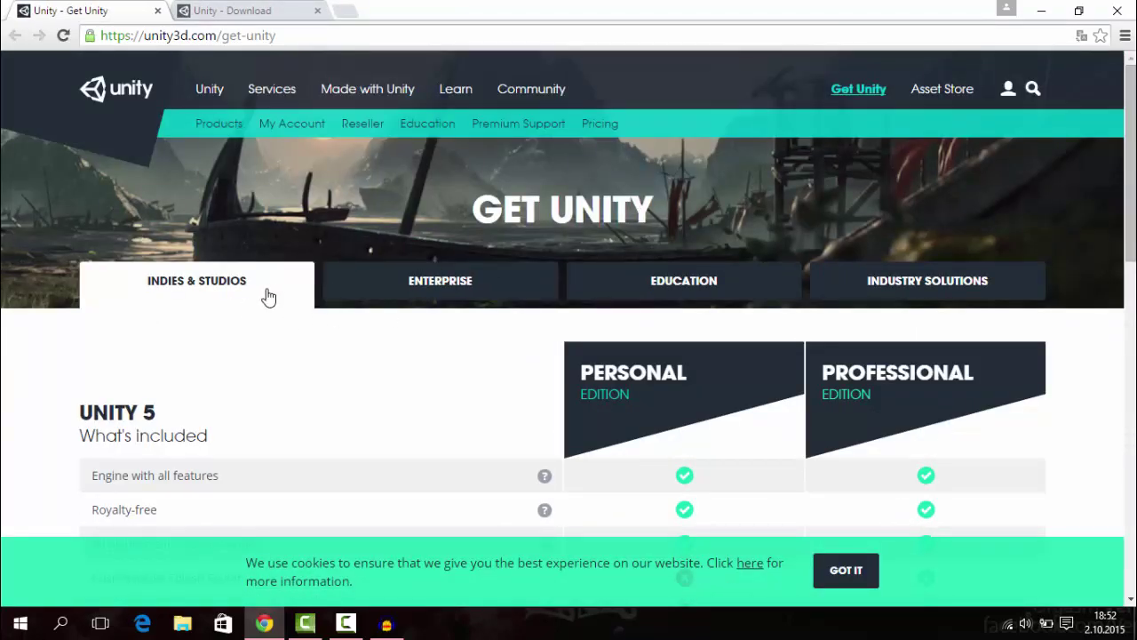
{"action": "left_click", "coordinate": [395, 295]}
{"action": "scroll", "coordinate": [438, 282], "scroll_direction": "down", "scroll_amount": 3}
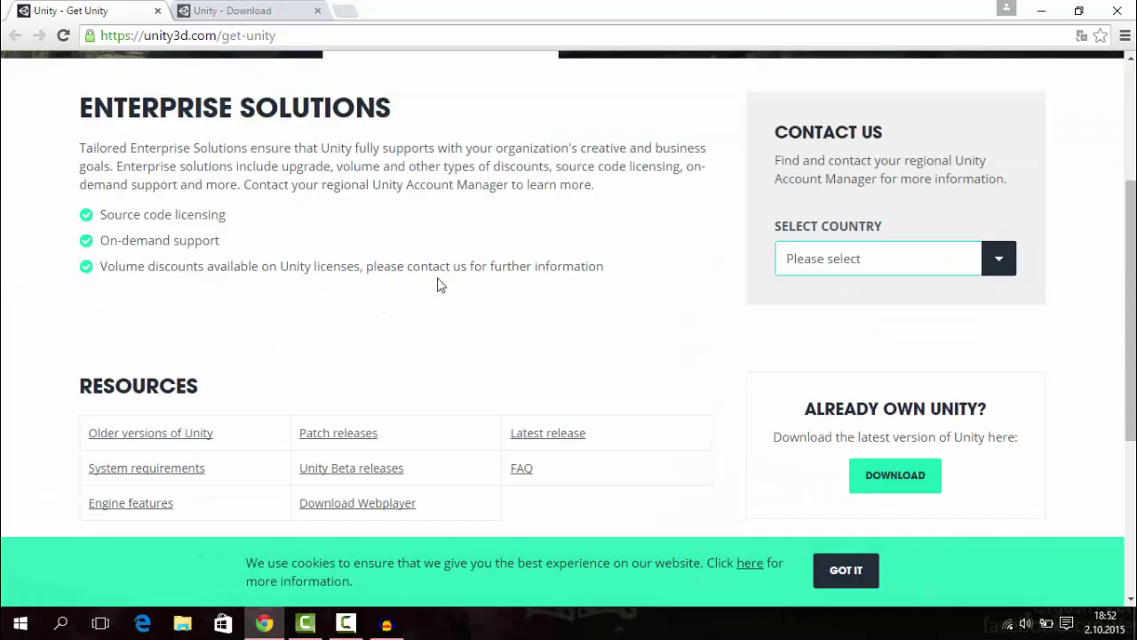
{"action": "scroll", "coordinate": [573, 231], "scroll_direction": "up", "scroll_amount": 2}
{"action": "left_click", "coordinate": [622, 222]}
{"action": "scroll", "coordinate": [541, 269], "scroll_direction": "down", "scroll_amount": 3}
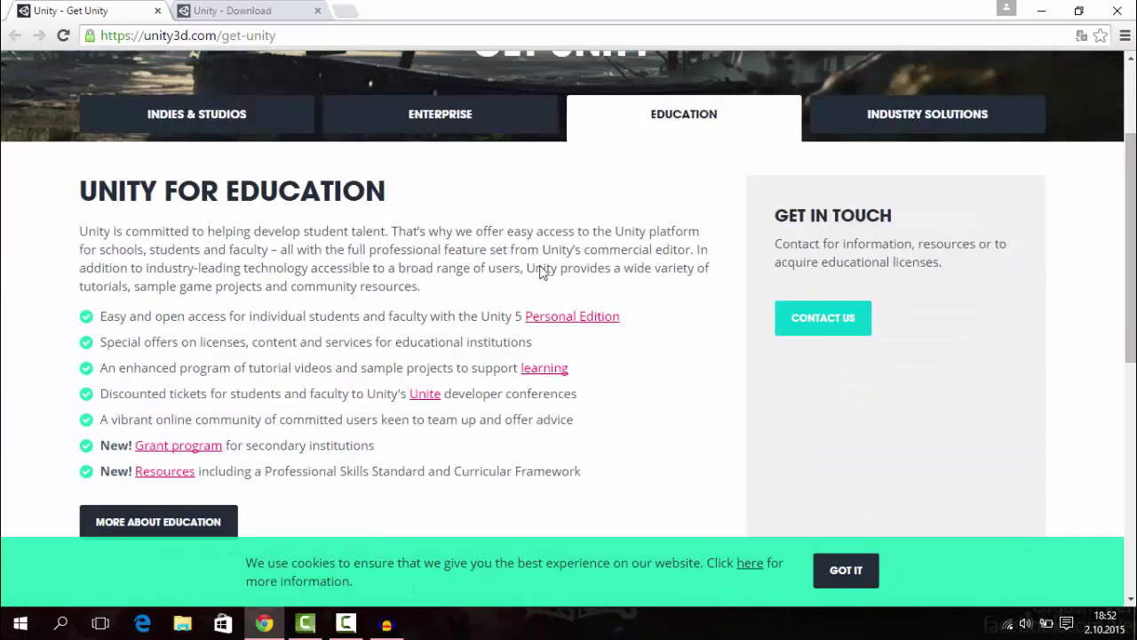
{"action": "scroll", "coordinate": [544, 274], "scroll_direction": "up", "scroll_amount": 2}
{"action": "left_click", "coordinate": [884, 129]}
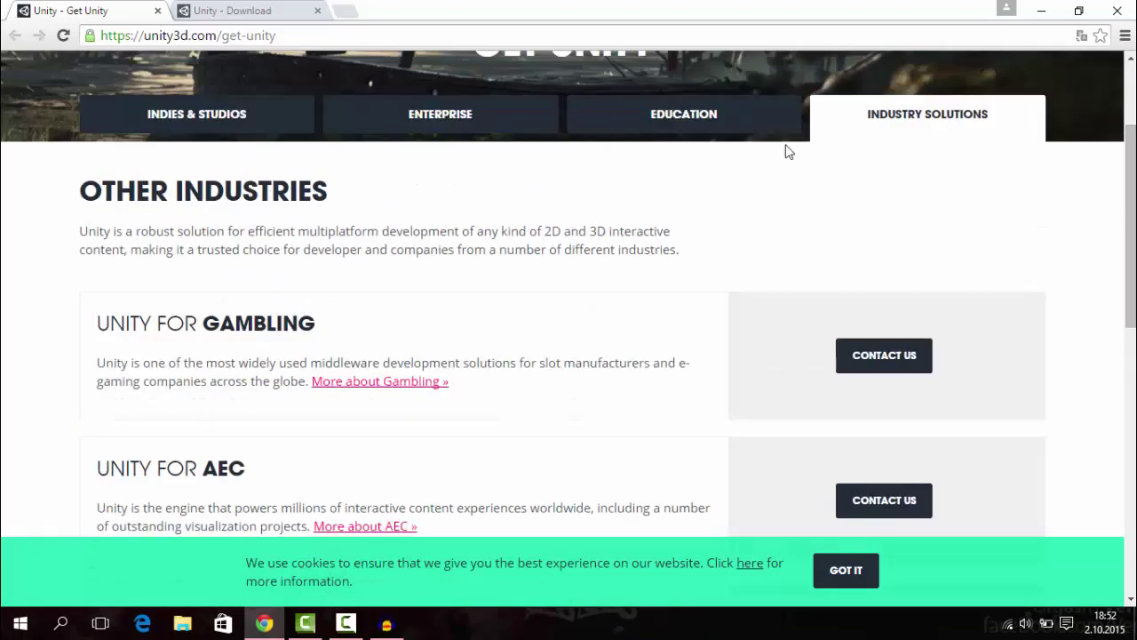
{"action": "left_click", "coordinate": [199, 127]}
- Highlight PERSONAL, expand the additional features, and scroll the comparison down to the download buttons
{"action": "scroll", "coordinate": [261, 267], "scroll_direction": "down", "scroll_amount": 1}
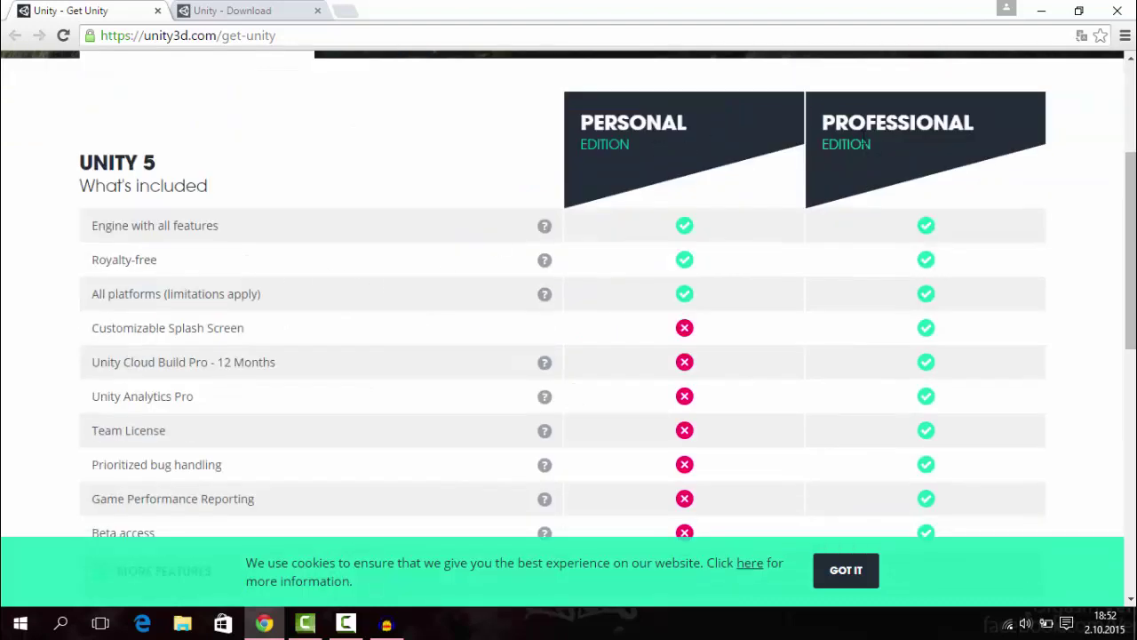
{"action": "left_click_drag", "start_coordinate": [978, 130], "coordinate": [593, 125]}
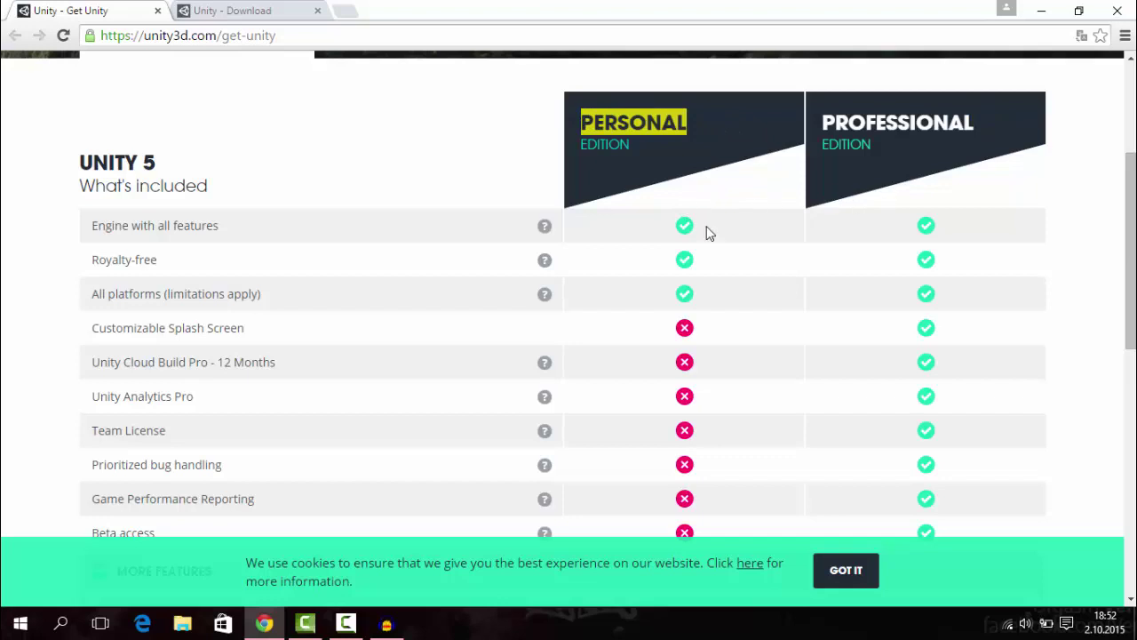
{"action": "scroll", "coordinate": [914, 134], "scroll_direction": "down", "scroll_amount": 2}
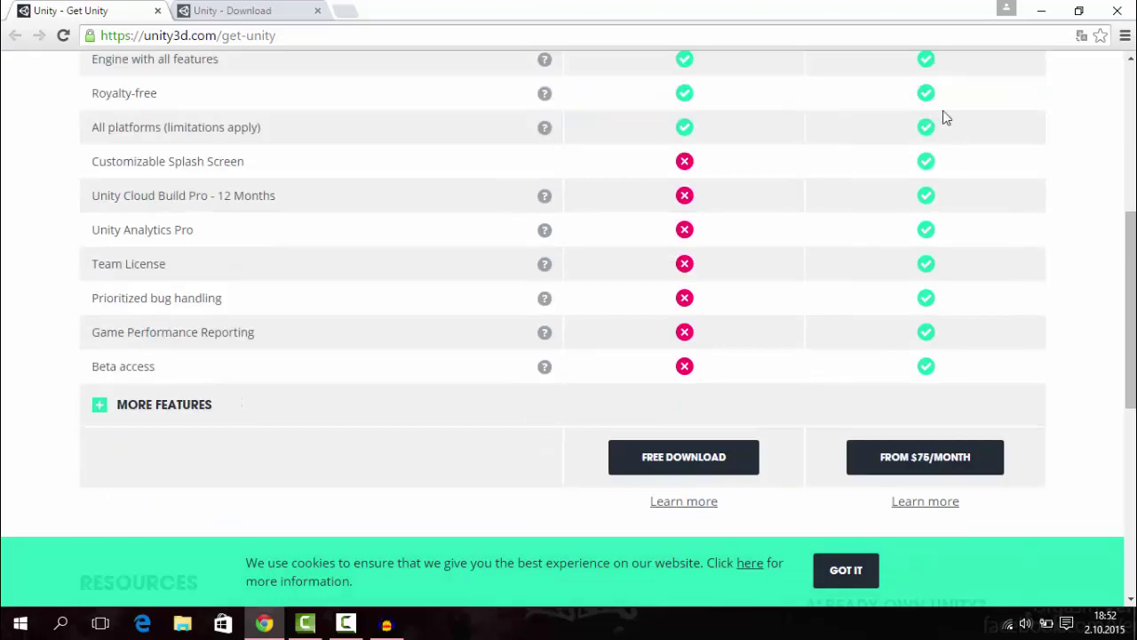
{"action": "scroll", "coordinate": [942, 116], "scroll_direction": "up", "scroll_amount": 2}
{"action": "scroll", "coordinate": [86, 466], "scroll_direction": "down", "scroll_amount": 1}
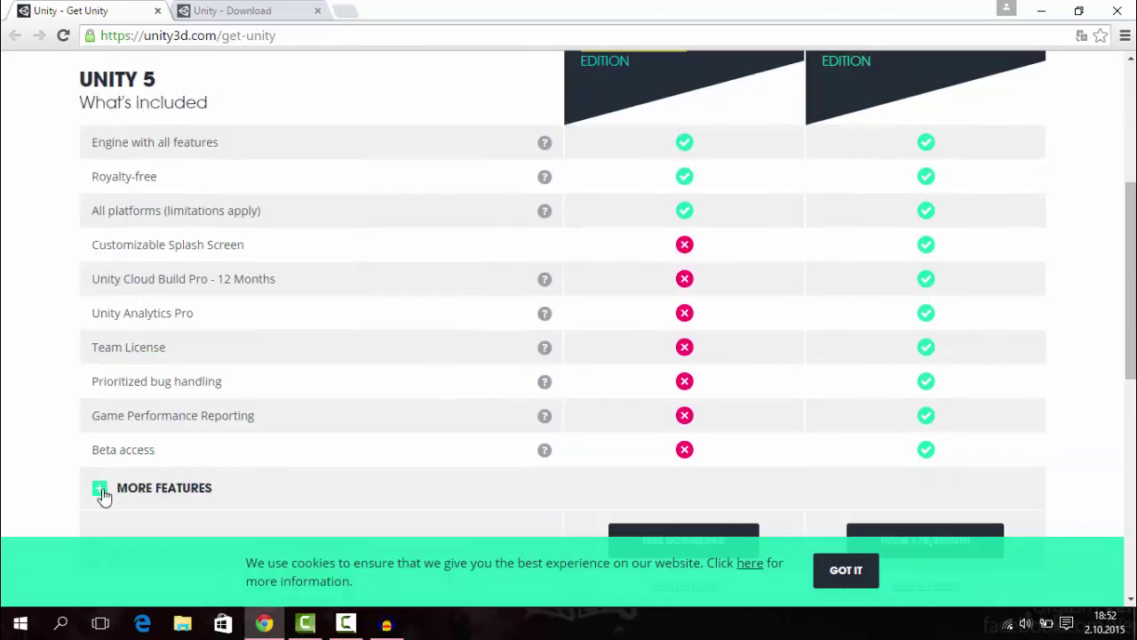
{"action": "left_click", "coordinate": [103, 490]}
{"action": "scroll", "coordinate": [287, 411], "scroll_direction": "down", "scroll_amount": 5}
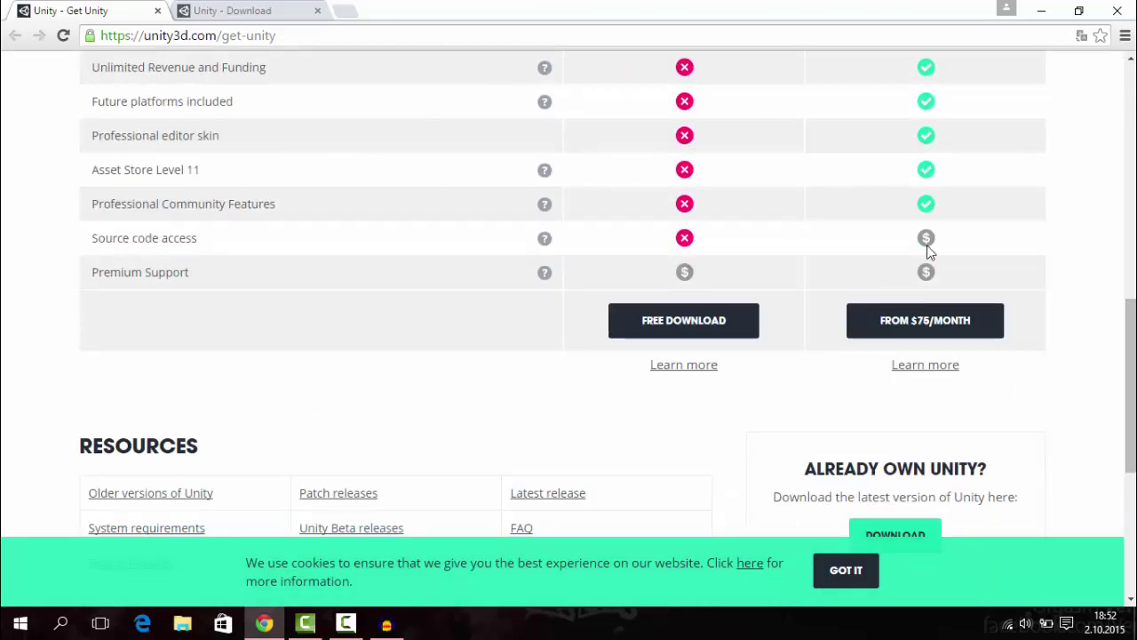
{"action": "scroll", "coordinate": [941, 284], "scroll_direction": "up", "scroll_amount": 3}
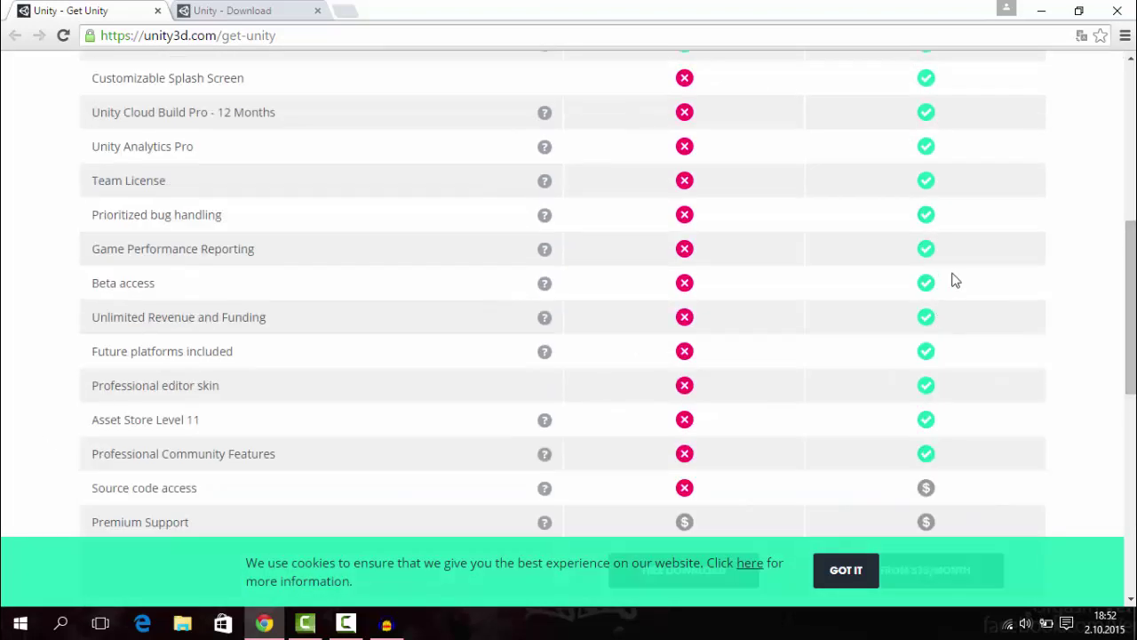
{"action": "scroll", "coordinate": [926, 124], "scroll_direction": "up", "scroll_amount": 1}
{"action": "scroll", "coordinate": [918, 302], "scroll_direction": "down", "scroll_amount": 1}
{"action": "scroll", "coordinate": [615, 270], "scroll_direction": "up", "scroll_amount": 2}
{"action": "scroll", "coordinate": [593, 167], "scroll_direction": "up", "scroll_amount": 1}
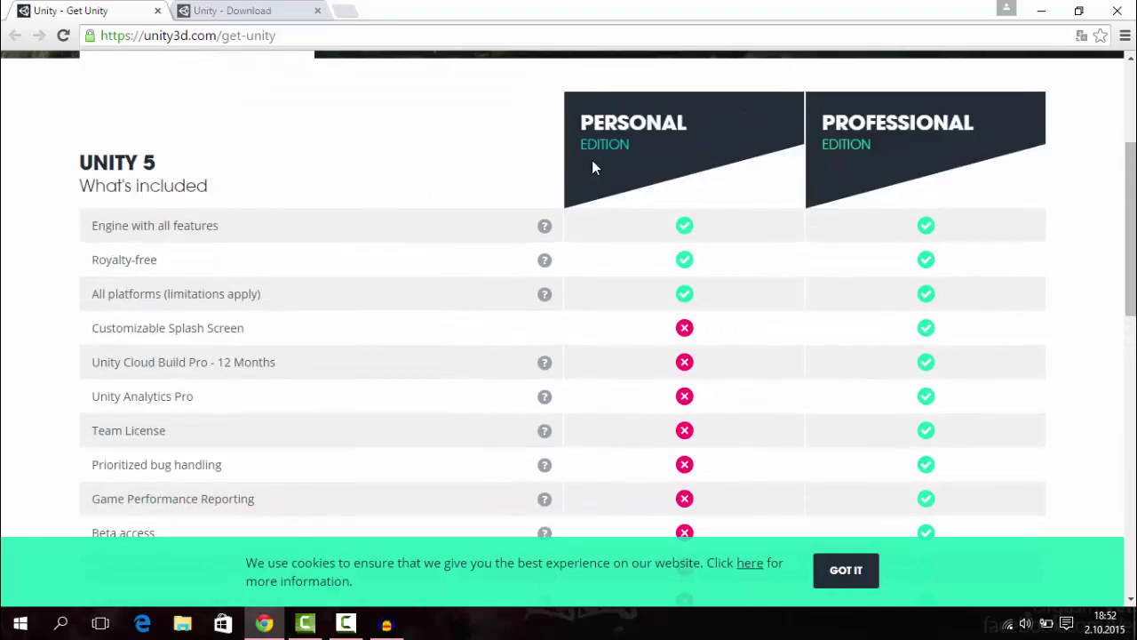
{"action": "scroll", "coordinate": [705, 314], "scroll_direction": "down", "scroll_amount": 2}
{"action": "scroll", "coordinate": [692, 205], "scroll_direction": "up", "scroll_amount": 2}
{"action": "scroll", "coordinate": [516, 271], "scroll_direction": "down", "scroll_amount": 2}
{"action": "scroll", "coordinate": [737, 221], "scroll_direction": "up", "scroll_amount": 2}
{"action": "scroll", "coordinate": [381, 226], "scroll_direction": "down", "scroll_amount": 3}
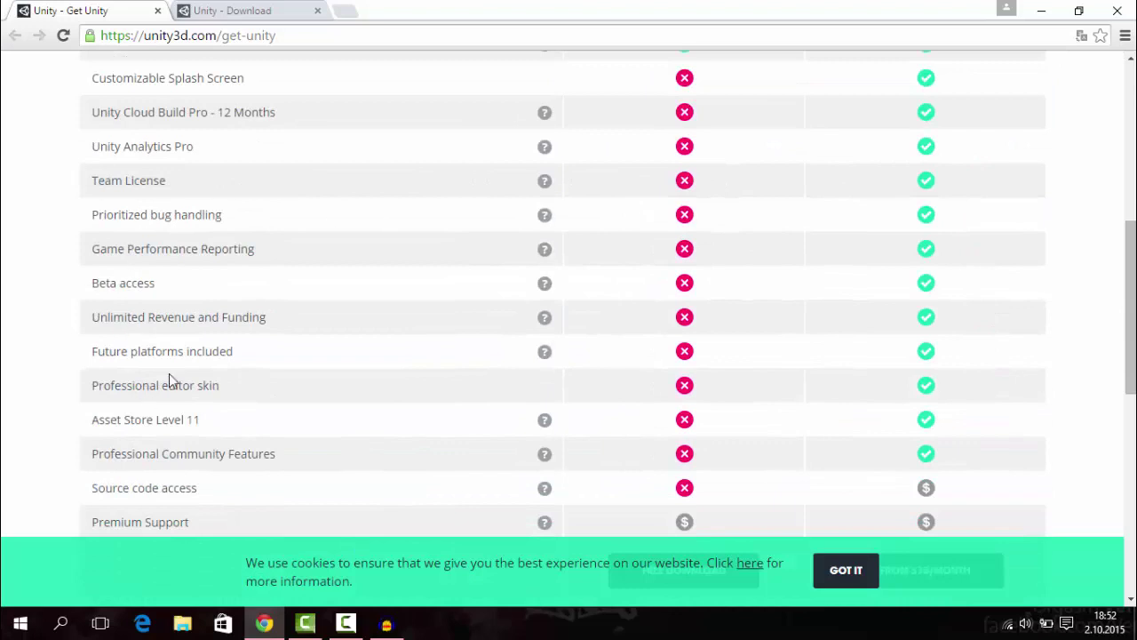
{"action": "scroll", "coordinate": [185, 447], "scroll_direction": "down", "scroll_amount": 1}
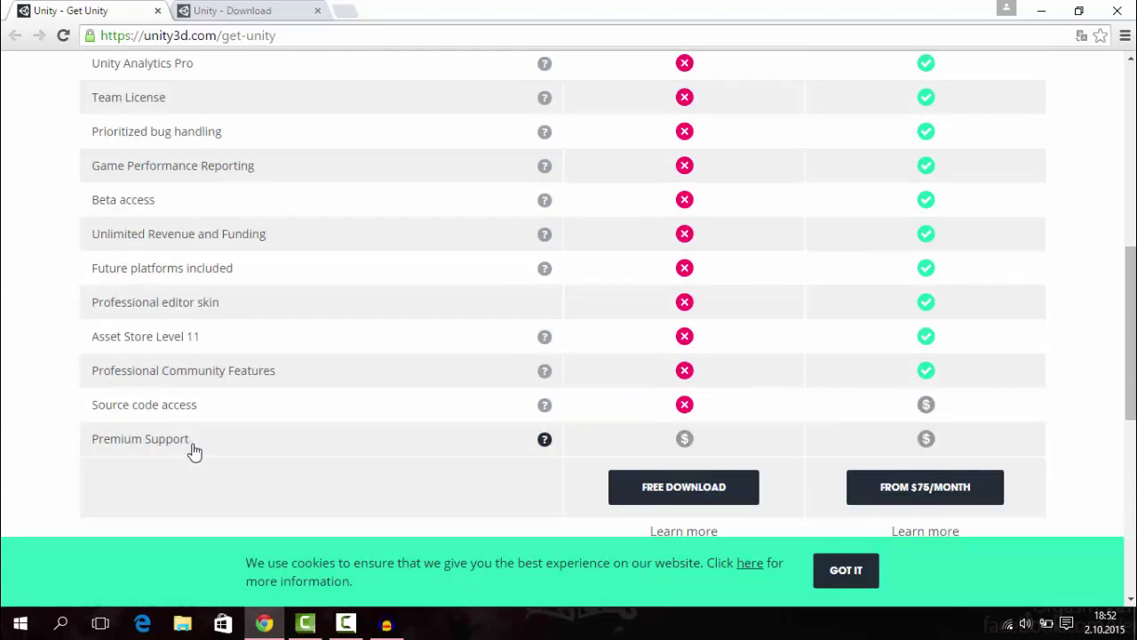
{"action": "scroll", "coordinate": [194, 452], "scroll_direction": "up", "scroll_amount": 1}
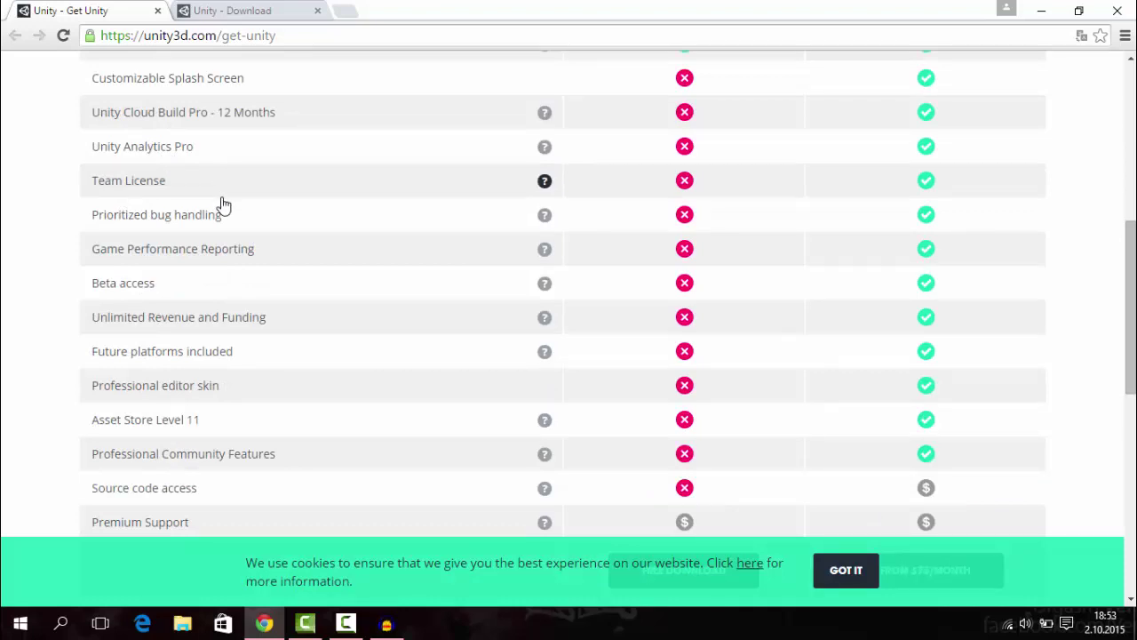
{"action": "scroll", "coordinate": [140, 271], "scroll_direction": "up", "scroll_amount": 2}
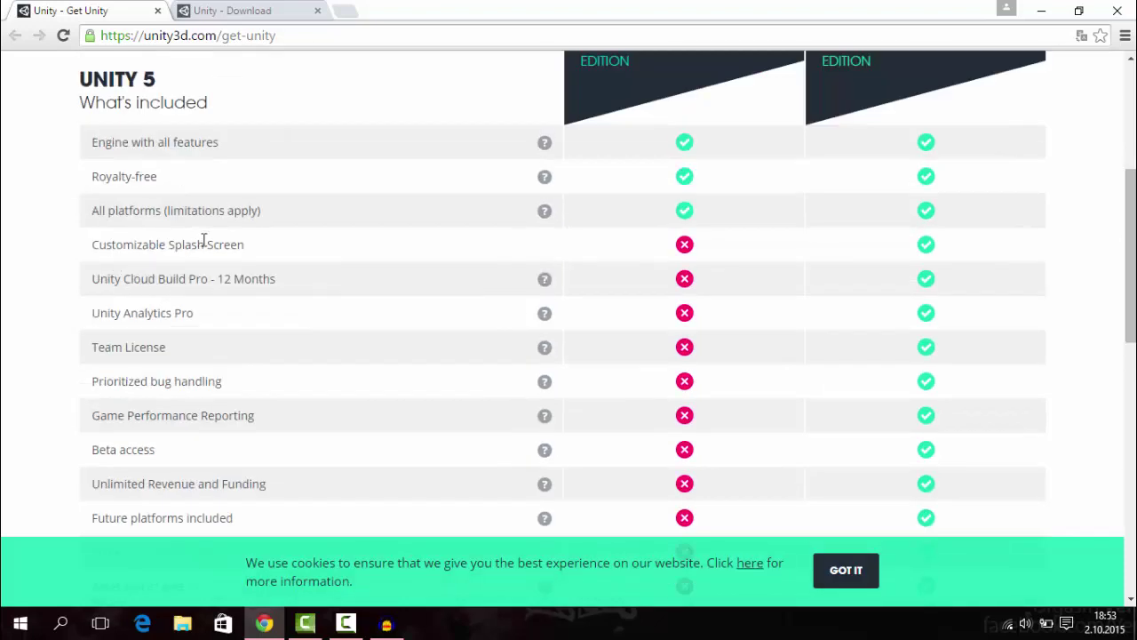
{"action": "scroll", "coordinate": [646, 270], "scroll_direction": "up", "scroll_amount": 2}
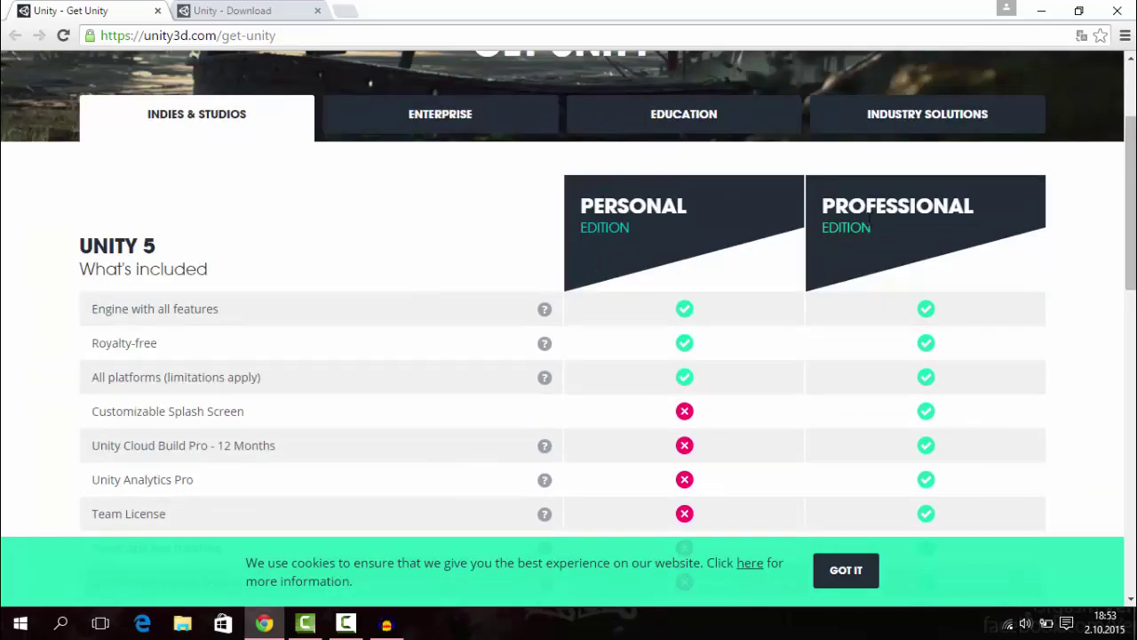
{"action": "scroll", "coordinate": [898, 223], "scroll_direction": "down", "scroll_amount": 5}
{"action": "scroll", "coordinate": [550, 393], "scroll_direction": "down", "scroll_amount": 2}
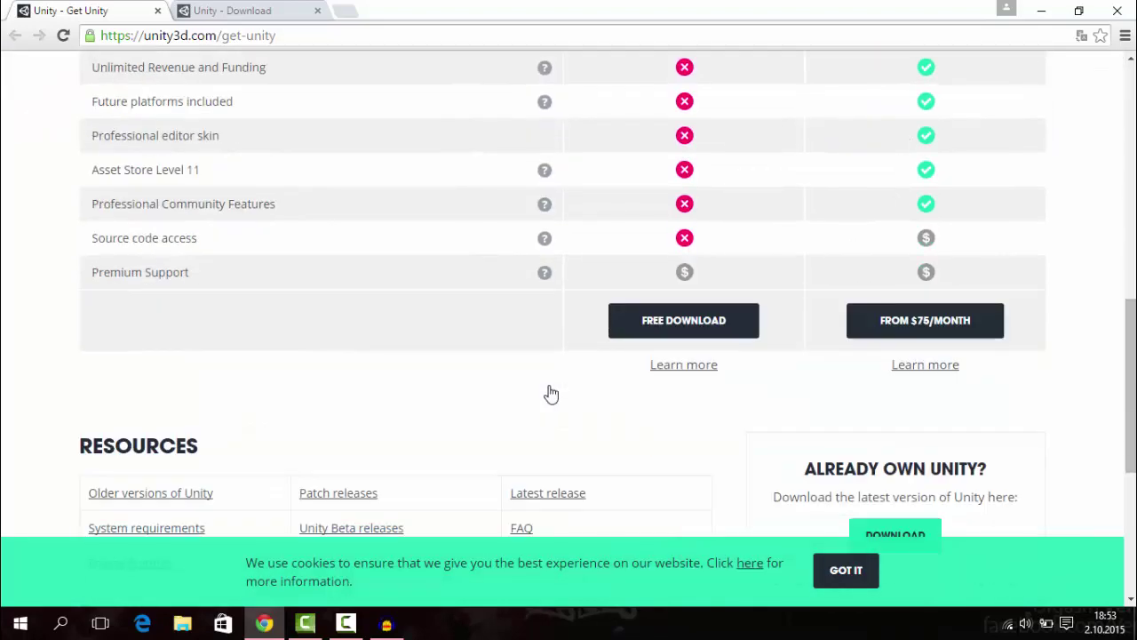
- Review the edition comparison table and highlight the PROFESSIONAL edition heading
{"action": "scroll", "coordinate": [871, 325], "scroll_direction": "up", "scroll_amount": 7}
{"action": "scroll", "coordinate": [915, 371], "scroll_direction": "down", "scroll_amount": 9}
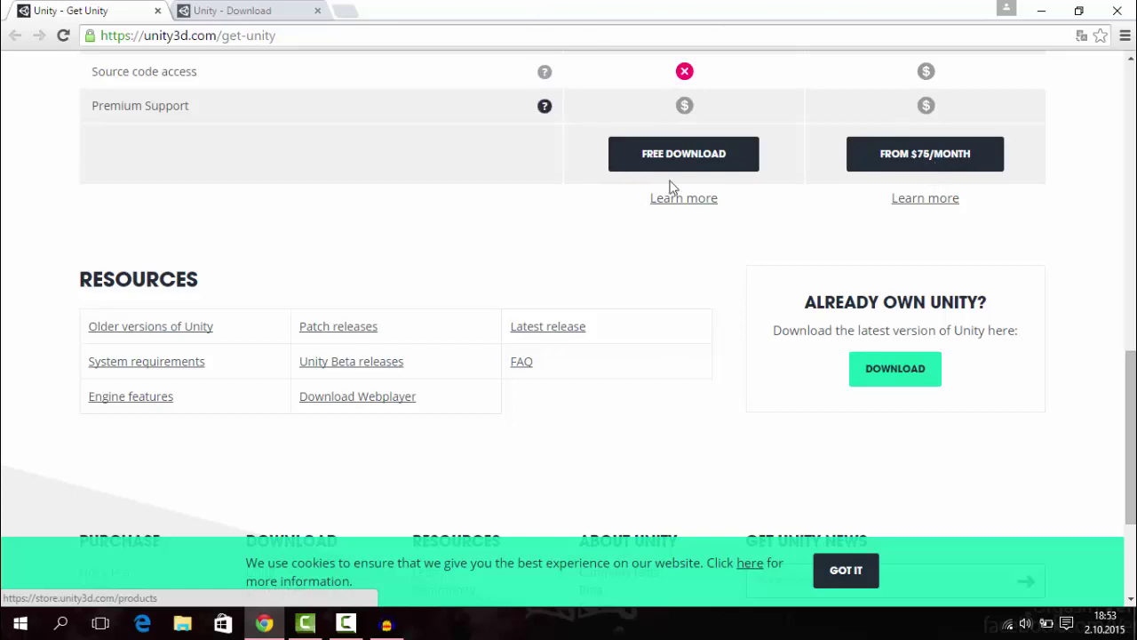
{"action": "scroll", "coordinate": [644, 165], "scroll_direction": "up", "scroll_amount": 5}
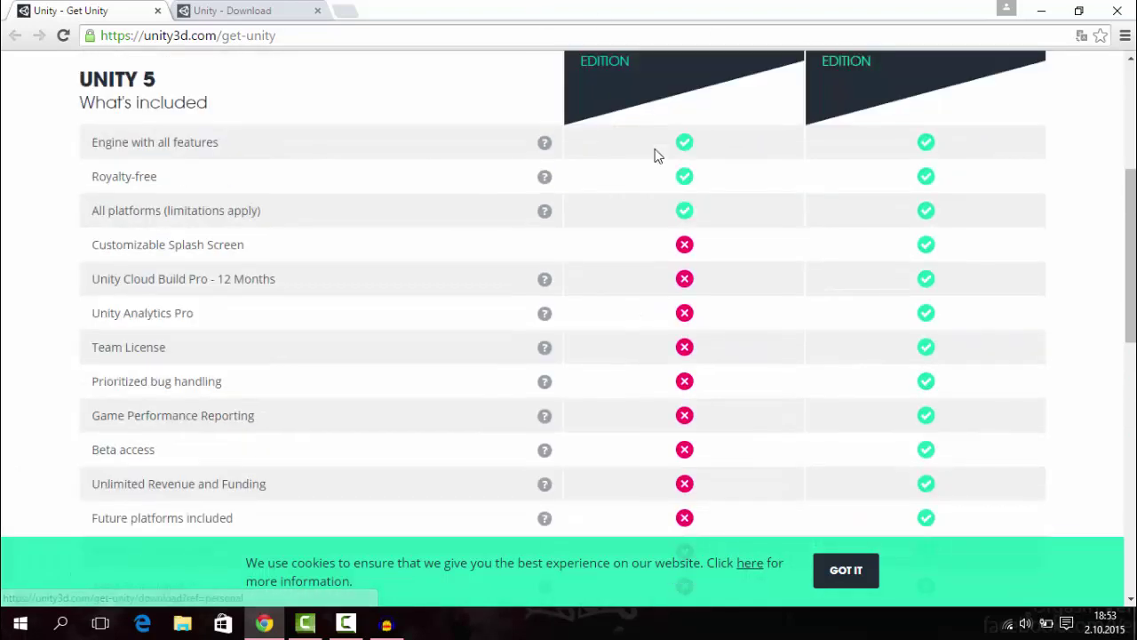
{"action": "scroll", "coordinate": [657, 155], "scroll_direction": "down", "scroll_amount": 5}
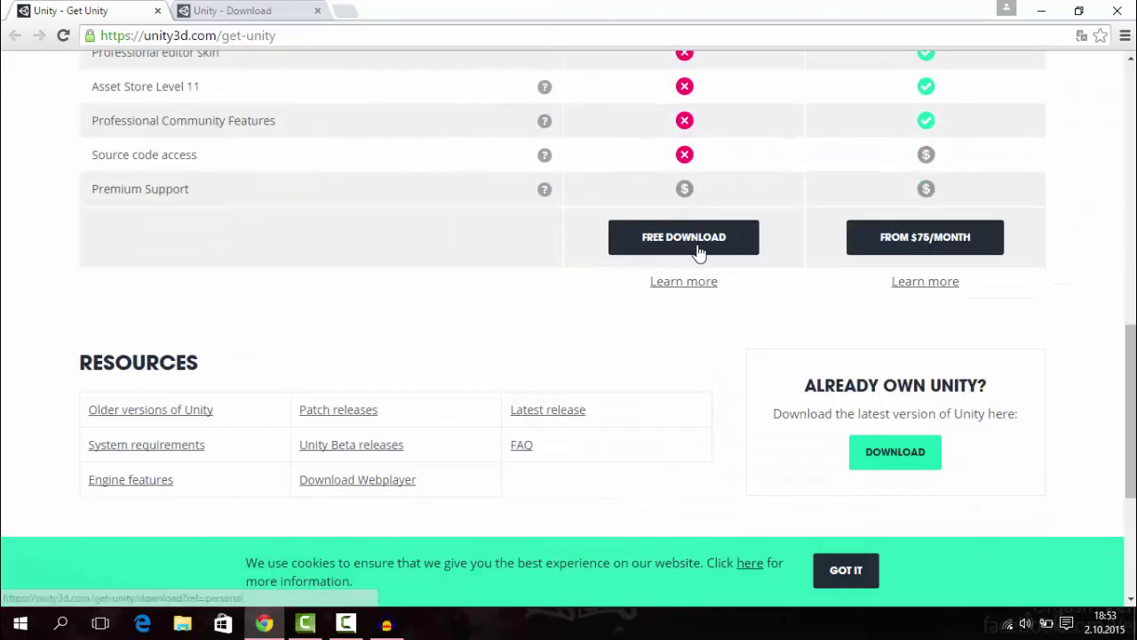
{"action": "scroll", "coordinate": [945, 240], "scroll_direction": "up", "scroll_amount": 5}
{"action": "scroll", "coordinate": [933, 200], "scroll_direction": "up", "scroll_amount": 1}
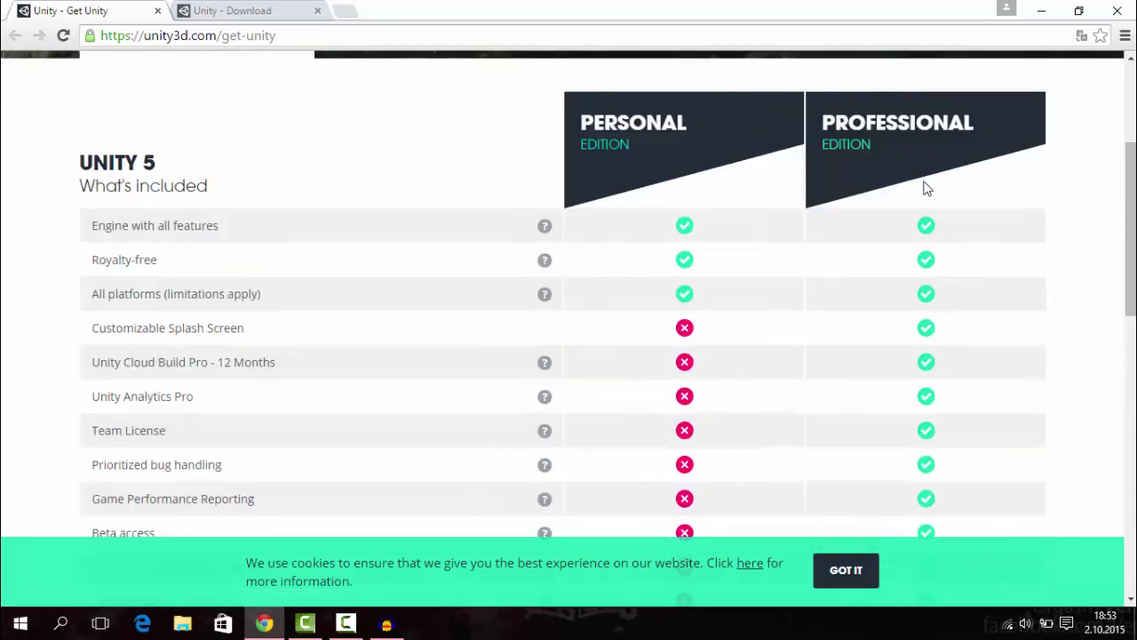
{"action": "left_click_drag", "start_coordinate": [966, 138], "coordinate": [827, 123]}
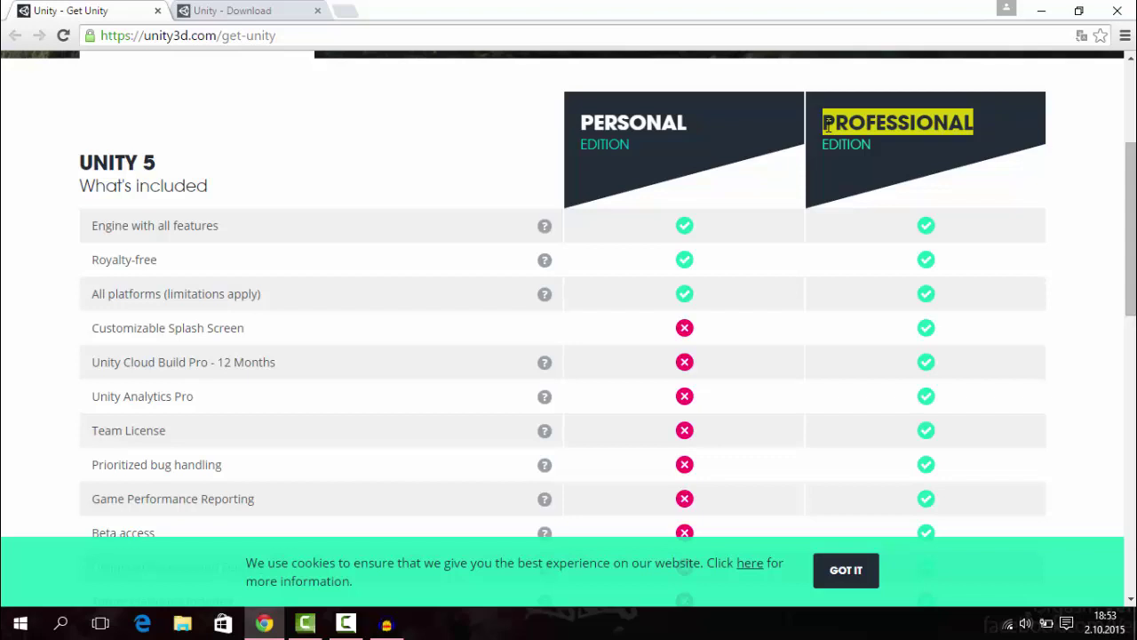
- Choose Free Download under the Personal edition to open its download page
{"action": "scroll", "coordinate": [675, 267], "scroll_direction": "down", "scroll_amount": 3}
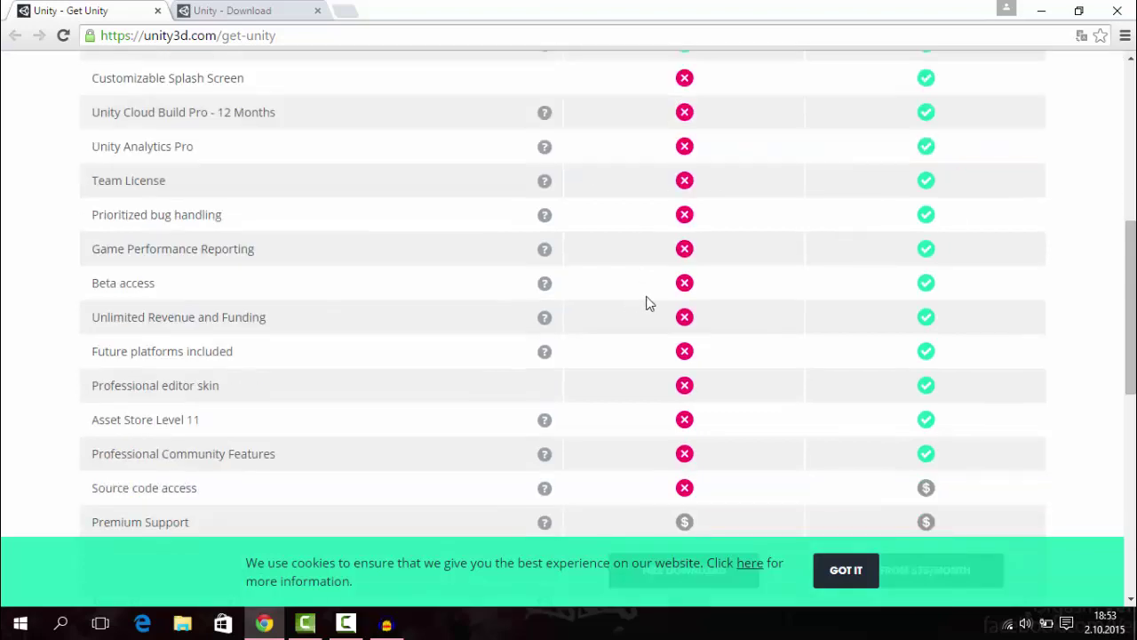
{"action": "scroll", "coordinate": [658, 293], "scroll_direction": "down", "scroll_amount": 3}
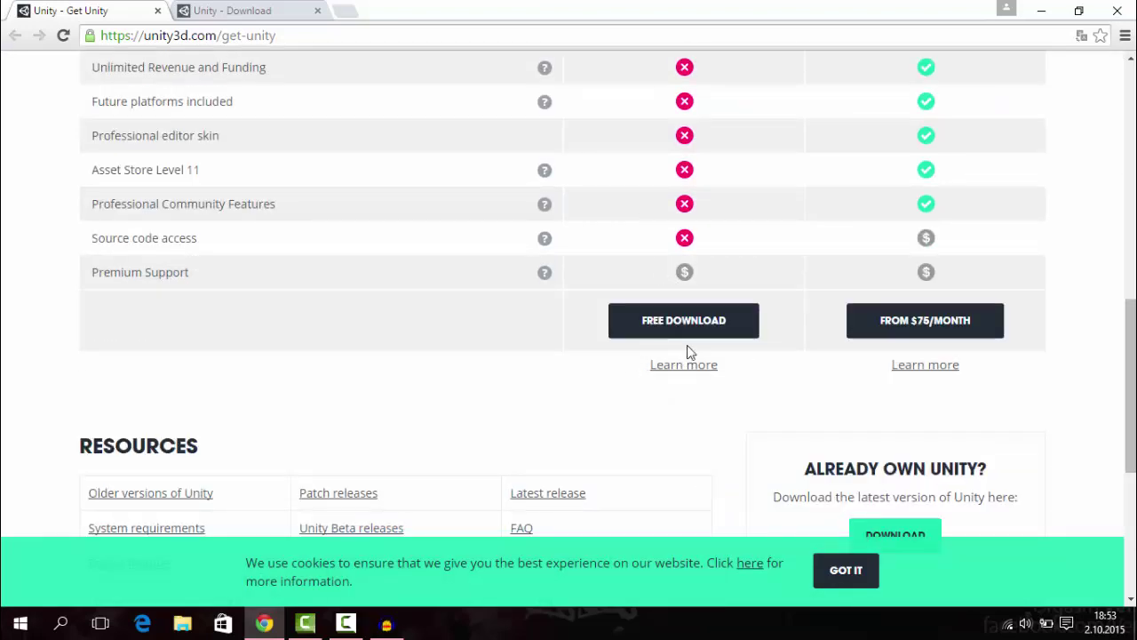
{"action": "scroll", "coordinate": [675, 204], "scroll_direction": "up", "scroll_amount": 6}
{"action": "scroll", "coordinate": [497, 240], "scroll_direction": "up", "scroll_amount": 2}
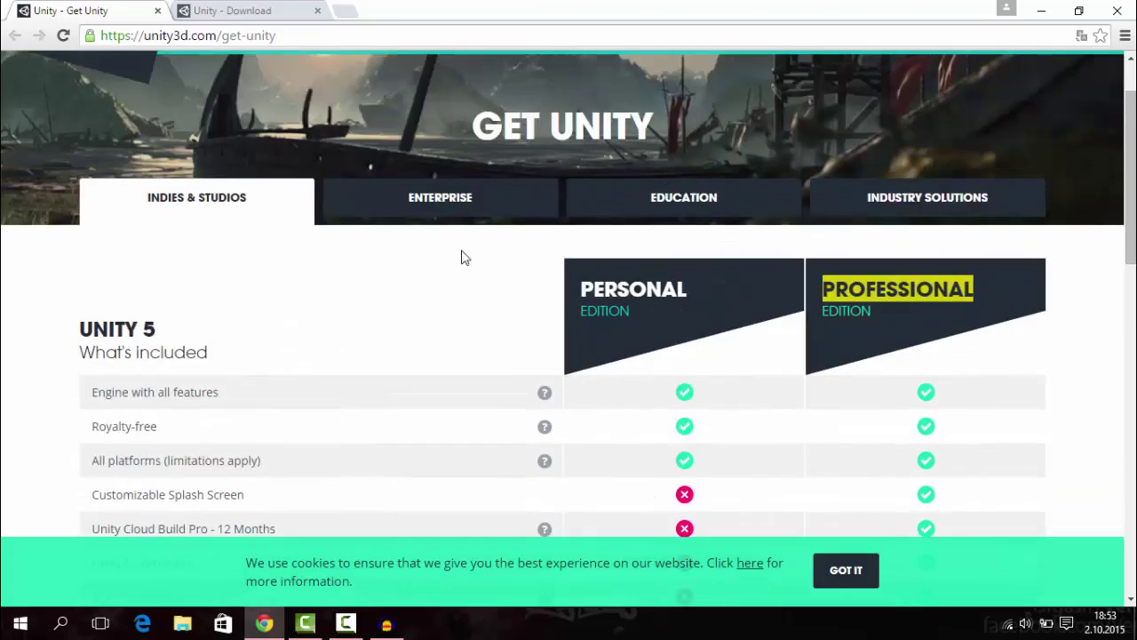
{"action": "scroll", "coordinate": [622, 293], "scroll_direction": "down", "scroll_amount": 7}
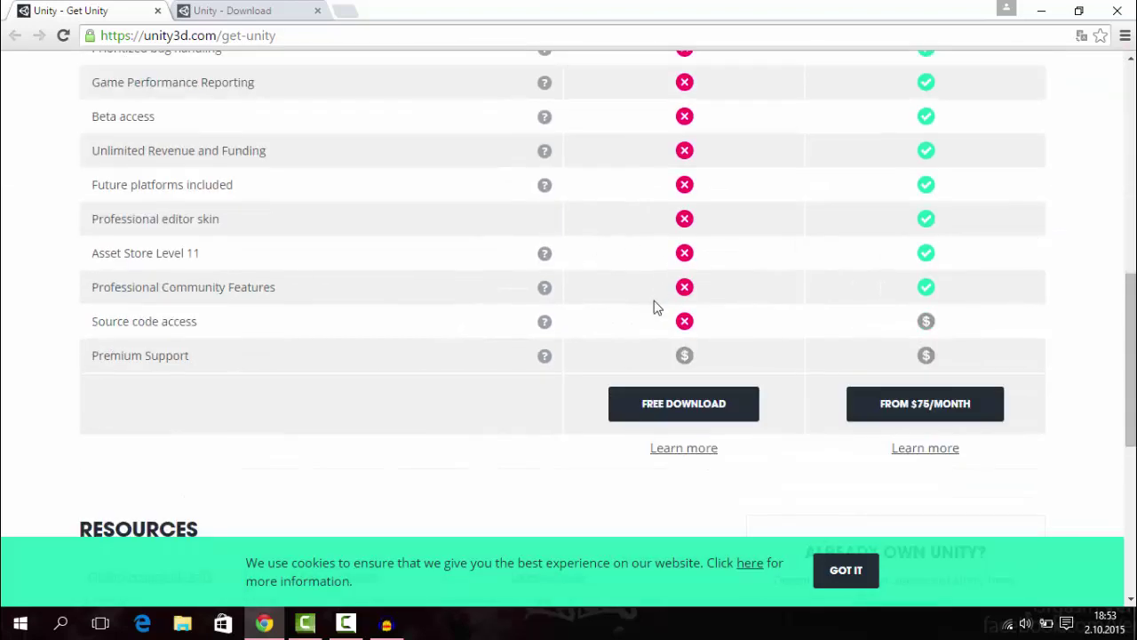
{"action": "left_click", "coordinate": [668, 417]}
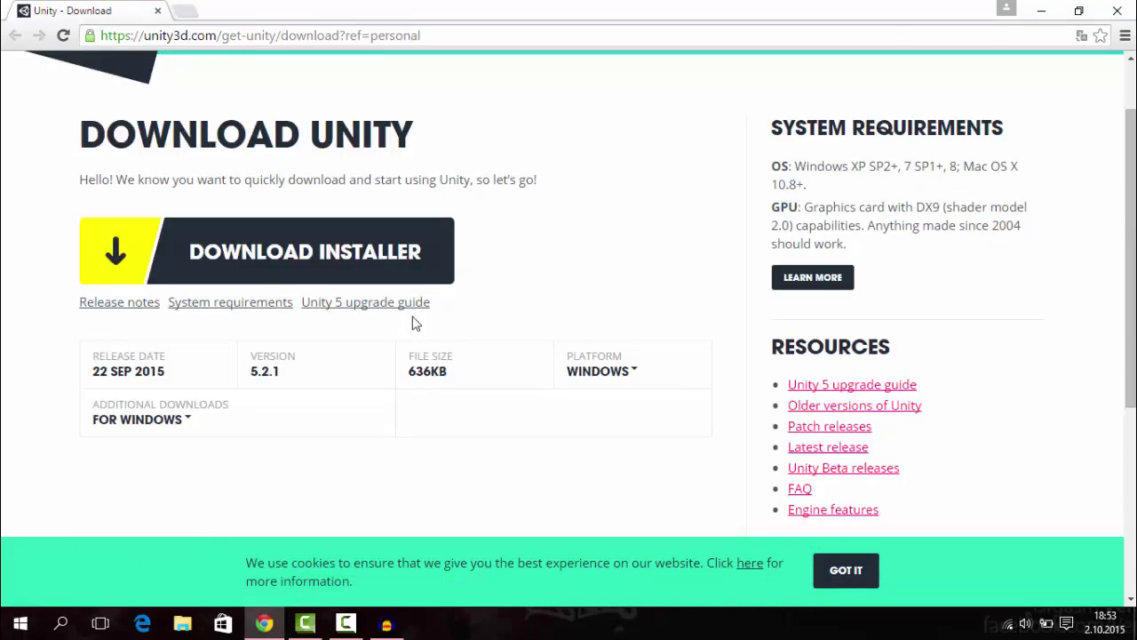
- Review the 5.2.1 installer's 22 Sep 2015 release date, platform choices and additional Windows downloads
{"action": "left_click", "coordinate": [278, 373]}
{"action": "left_click", "coordinate": [460, 376]}
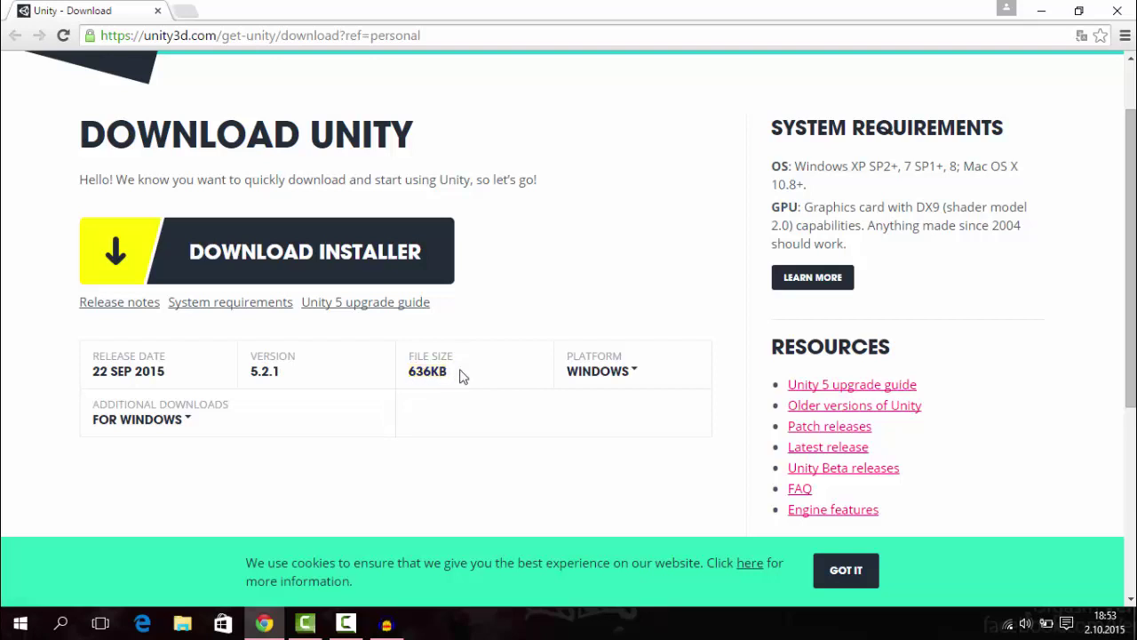
{"action": "left_click", "coordinate": [612, 379]}
{"action": "left_click", "coordinate": [459, 435]}
{"action": "left_click_drag", "start_coordinate": [178, 370], "coordinate": [93, 372]}
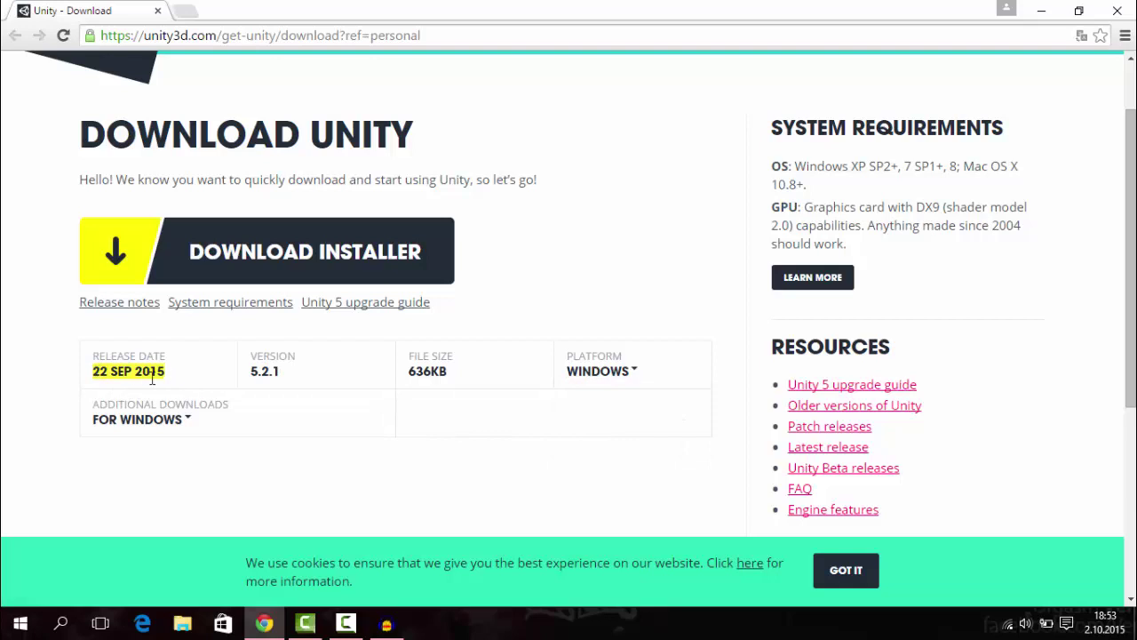
{"action": "left_click", "coordinate": [184, 432]}
{"action": "scroll", "coordinate": [196, 401], "scroll_direction": "down", "scroll_amount": 1}
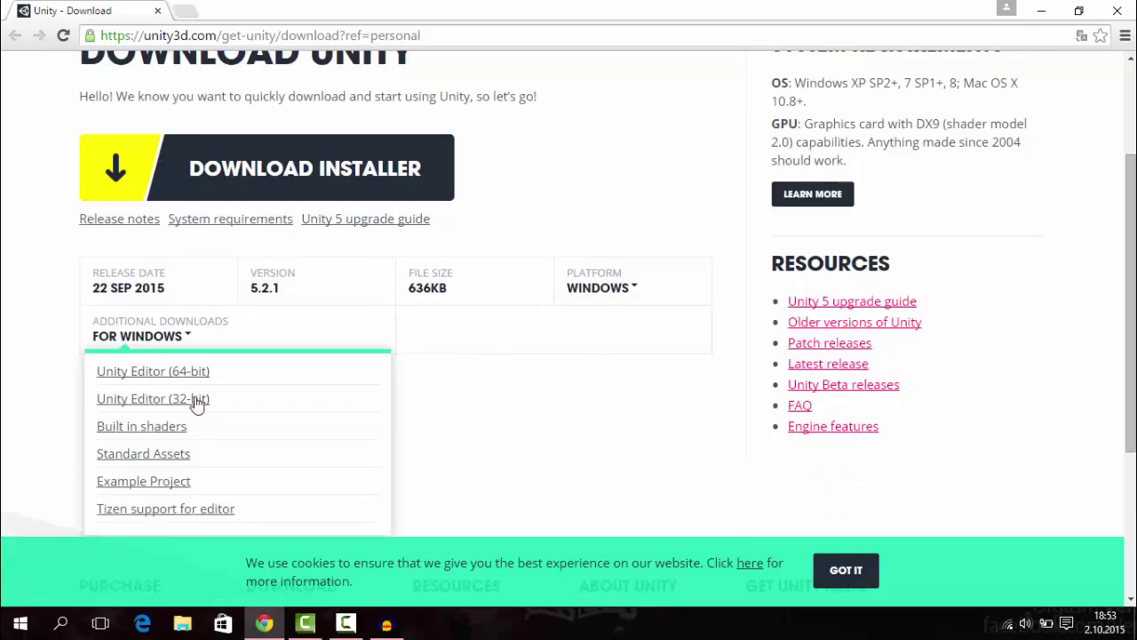
{"action": "scroll", "coordinate": [167, 426], "scroll_direction": "down", "scroll_amount": 1}
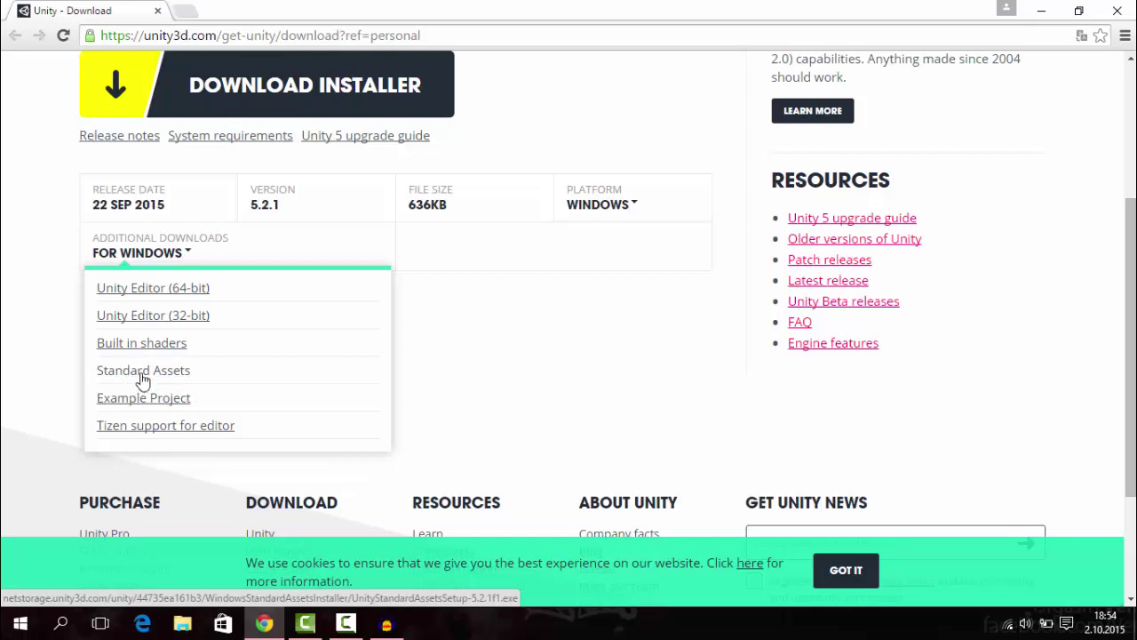
{"action": "scroll", "coordinate": [134, 316], "scroll_direction": "up", "scroll_amount": 2}
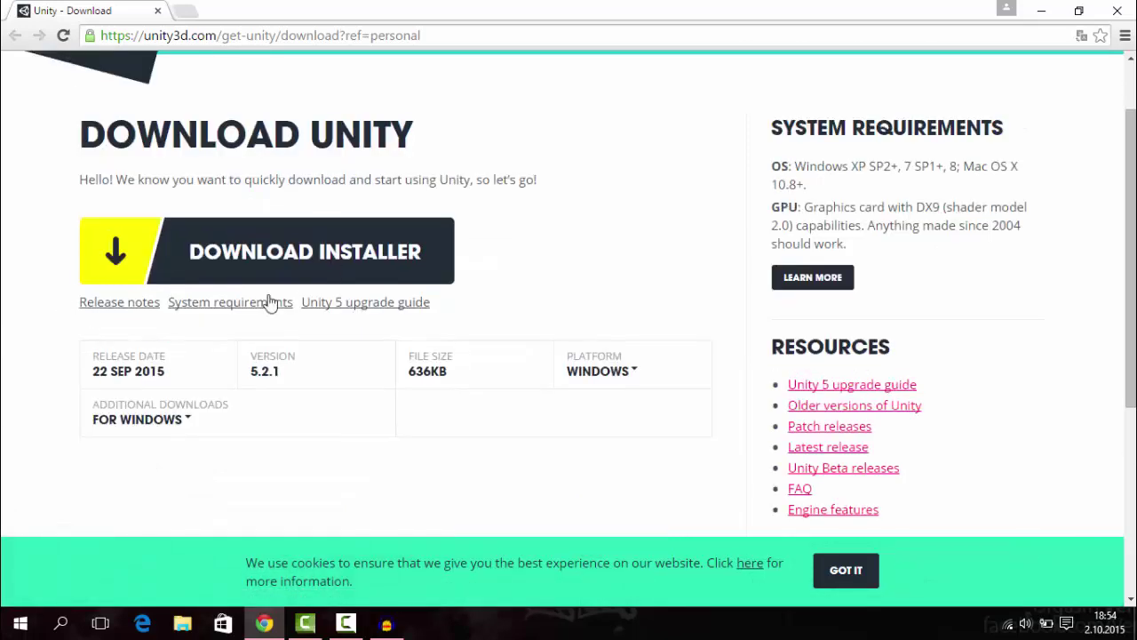
- Start the Unity installer download, then cancel the new repeat download
{"action": "left_click", "coordinate": [307, 253]}
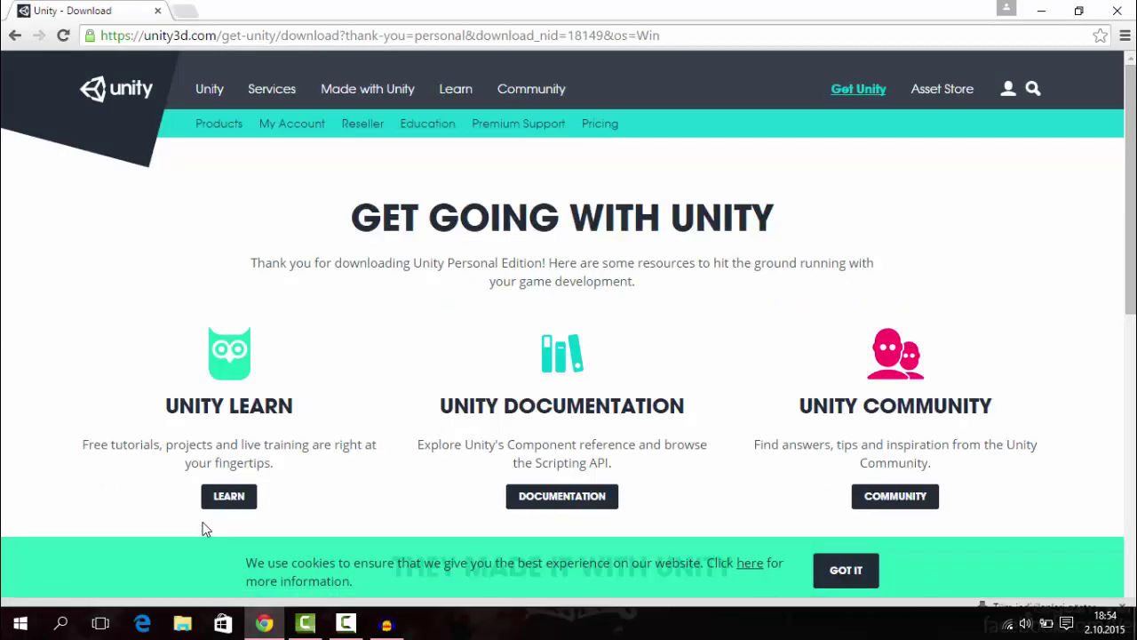
{"action": "left_click", "coordinate": [168, 585]}
{"action": "left_click", "coordinate": [195, 561]}
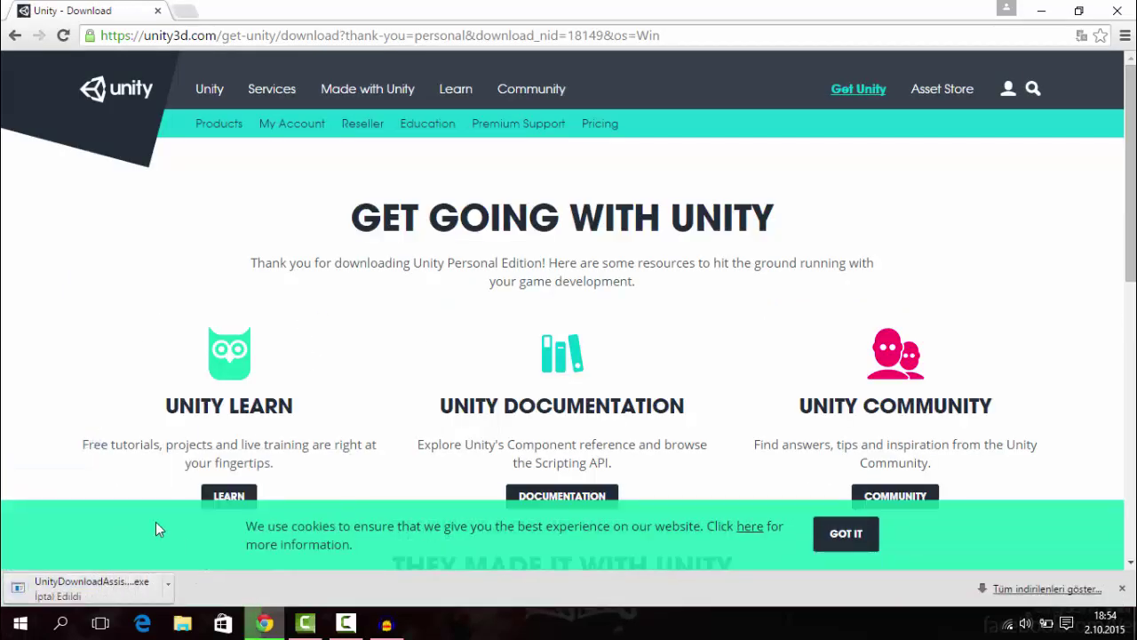
- From the downloads list, cancel the retried download and launch UnityDownloadAssistant-5.2.1f1.exe
{"action": "key", "text": "ctrl+j"}
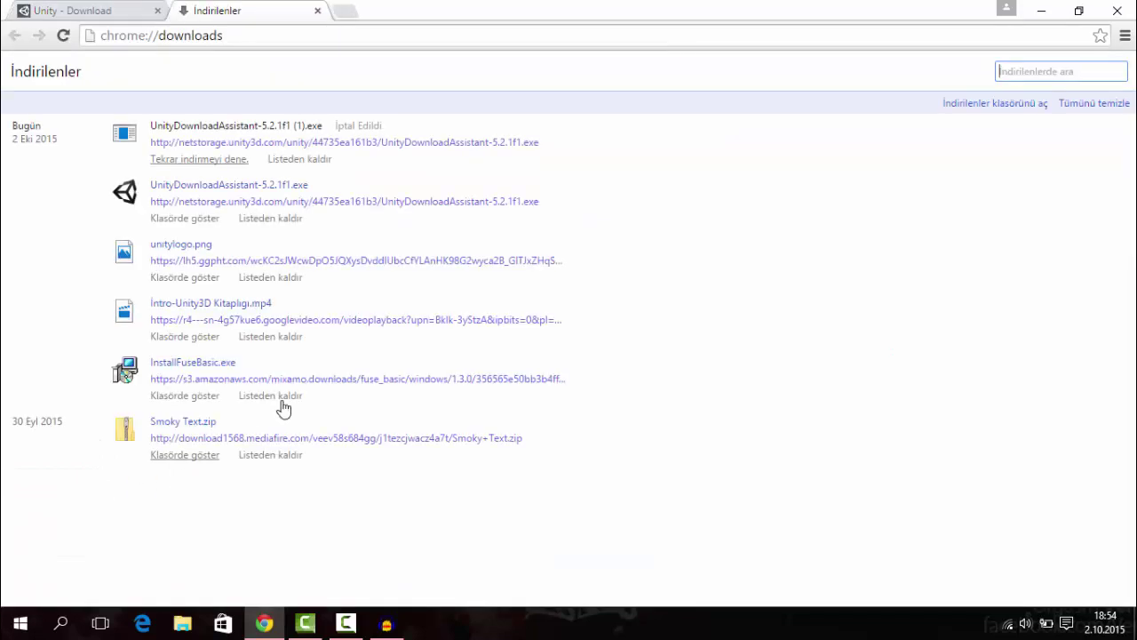
{"action": "left_click", "coordinate": [218, 165]}
{"action": "left_click", "coordinate": [168, 16]}
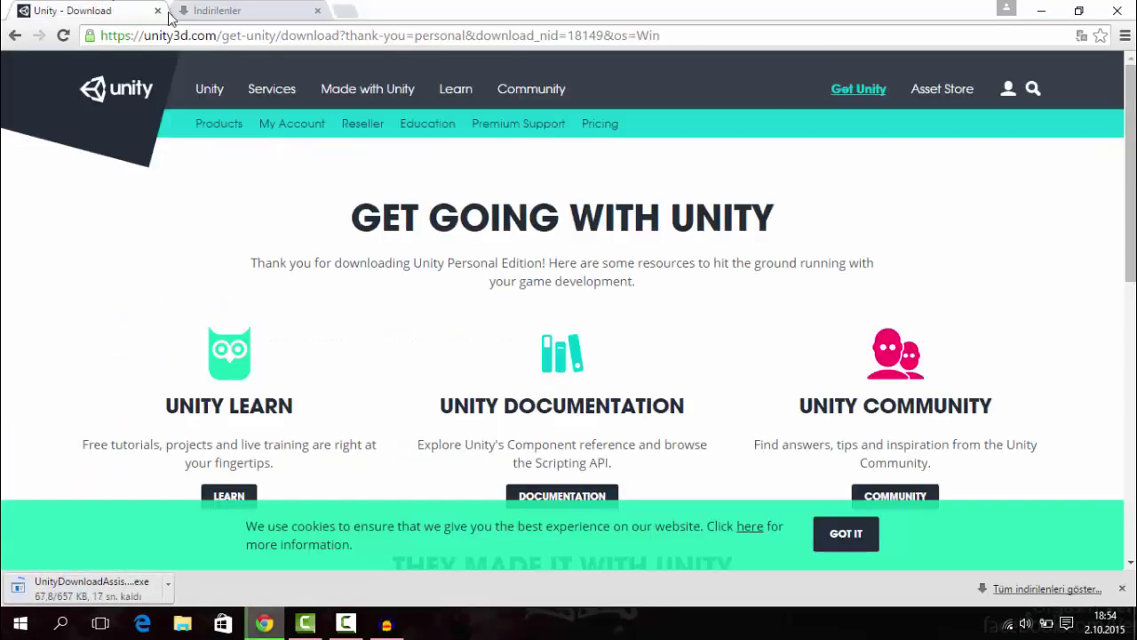
{"action": "left_click", "coordinate": [168, 585]}
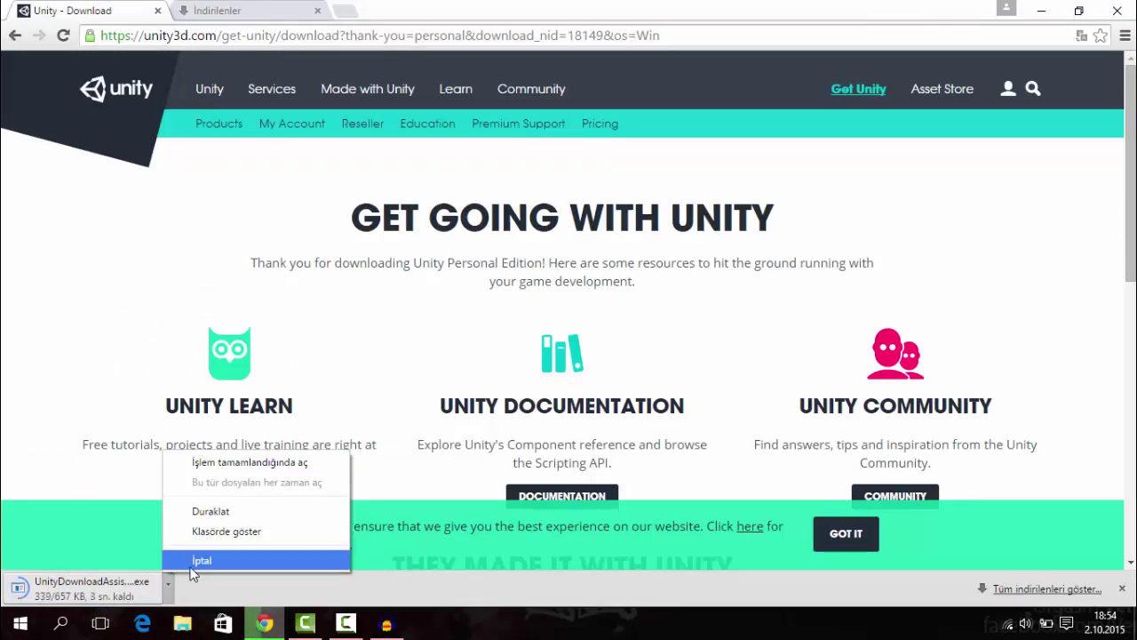
{"action": "left_click", "coordinate": [190, 565]}
{"action": "left_click", "coordinate": [228, 13]}
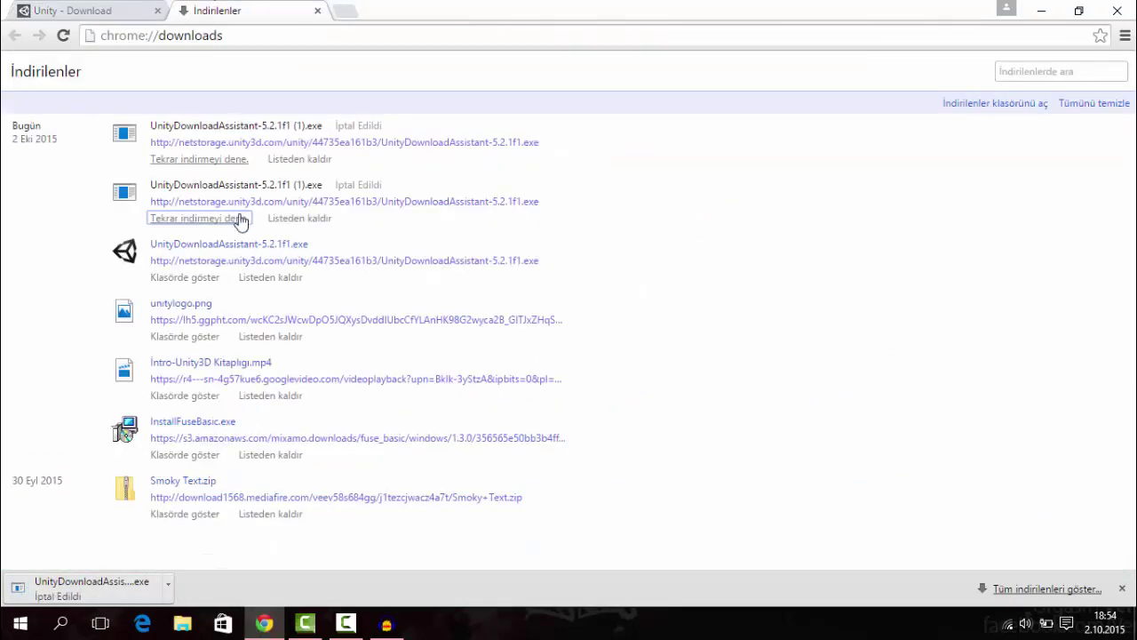
{"action": "left_click", "coordinate": [203, 249]}
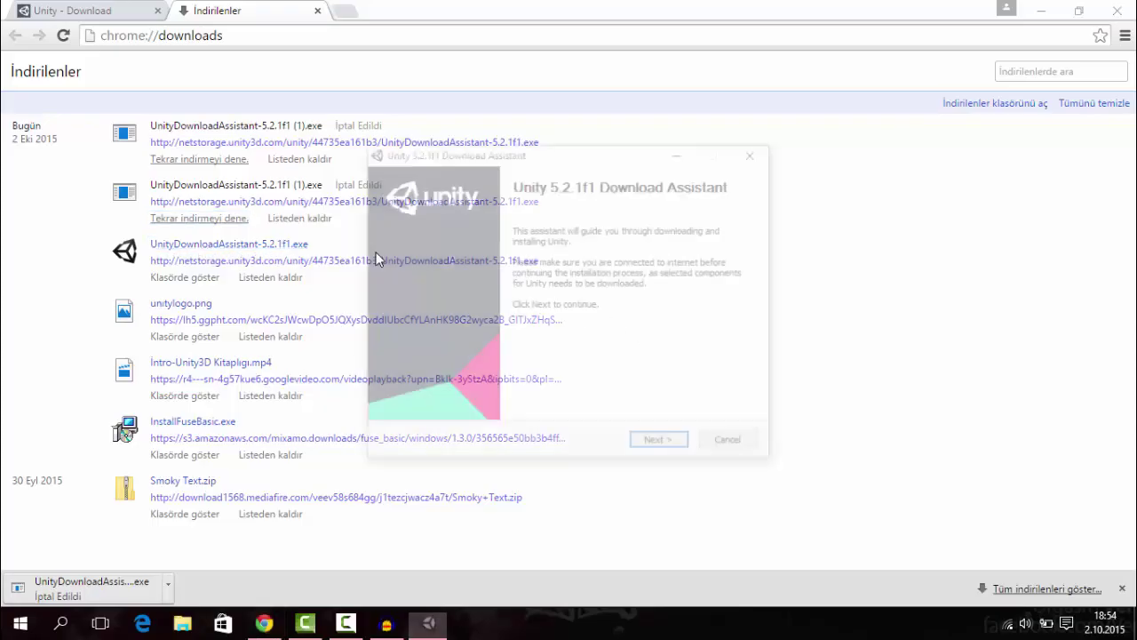
- Accept the Unity licence, keep the components without Example Project, and browse for an install folder
{"action": "middle_click", "coordinate": [235, 7]}
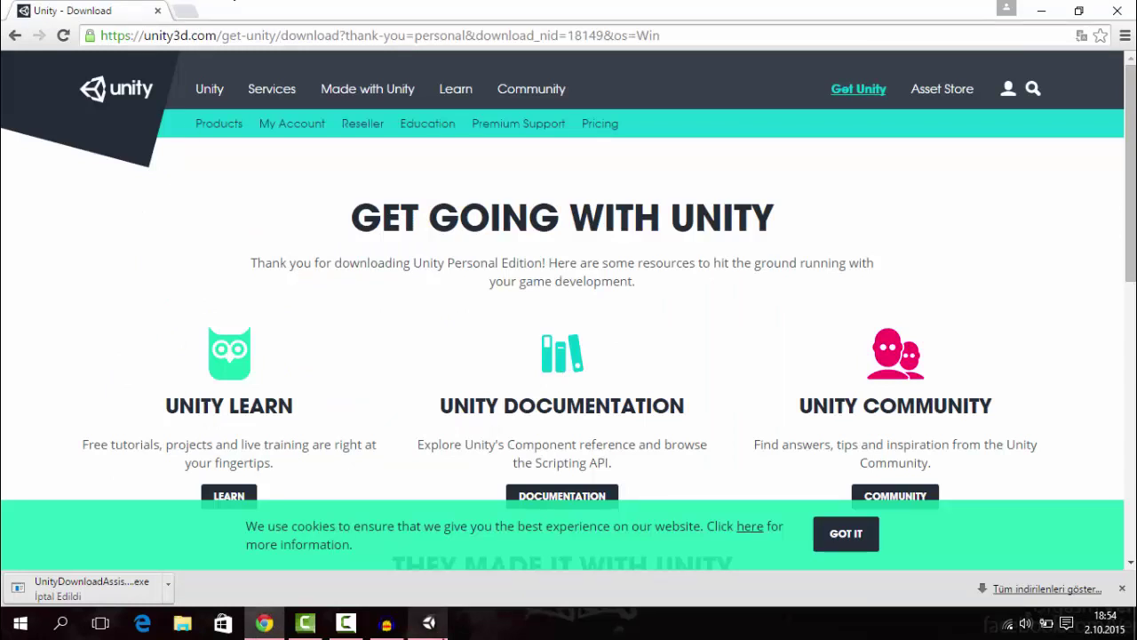
{"action": "left_click", "coordinate": [428, 622]}
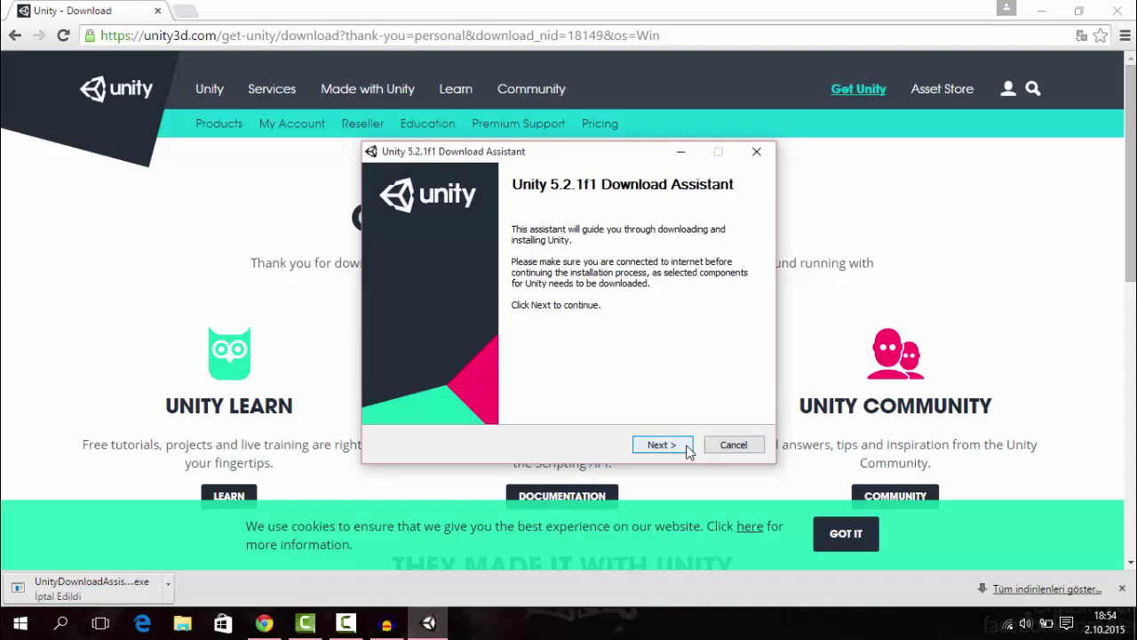
{"action": "left_click", "coordinate": [650, 447]}
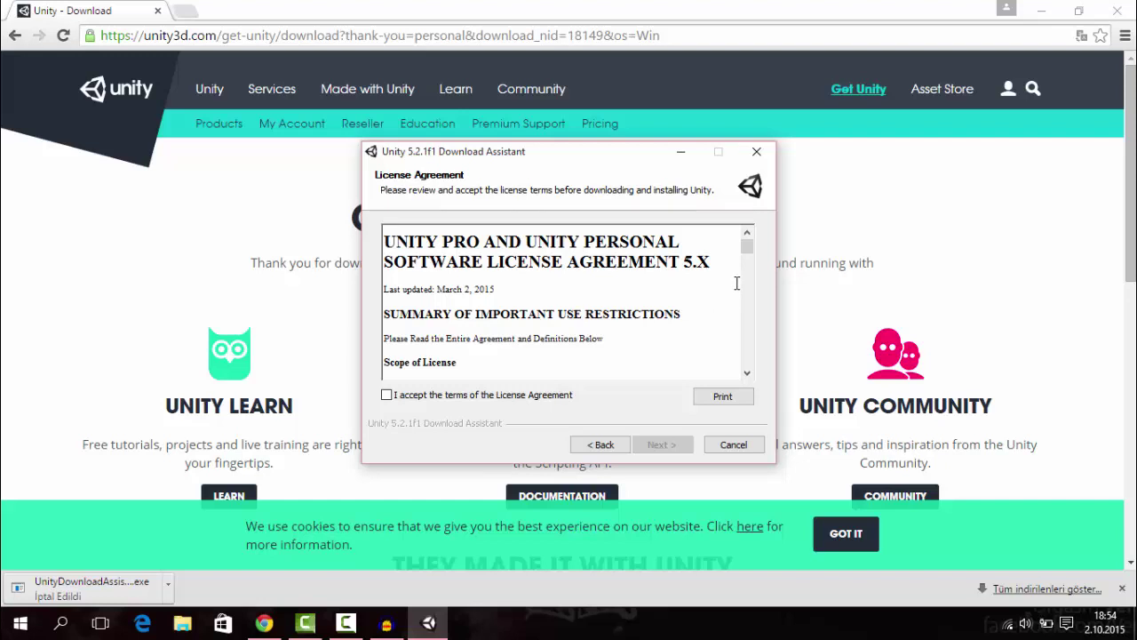
{"action": "left_click", "coordinate": [386, 395]}
{"action": "left_click", "coordinate": [656, 440]}
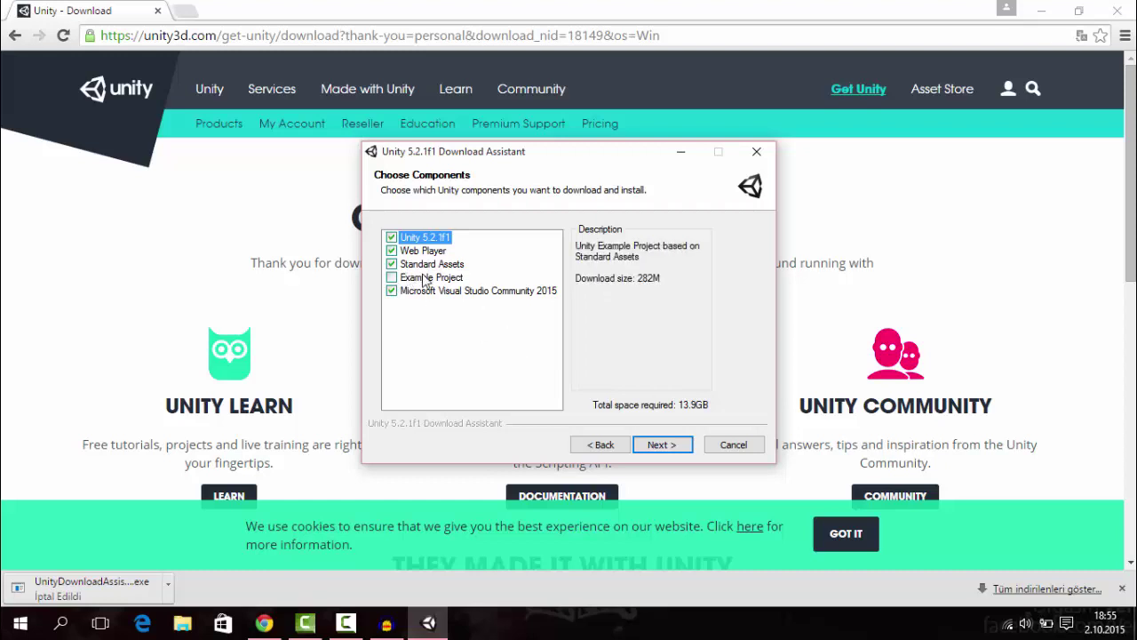
{"action": "left_click", "coordinate": [653, 441]}
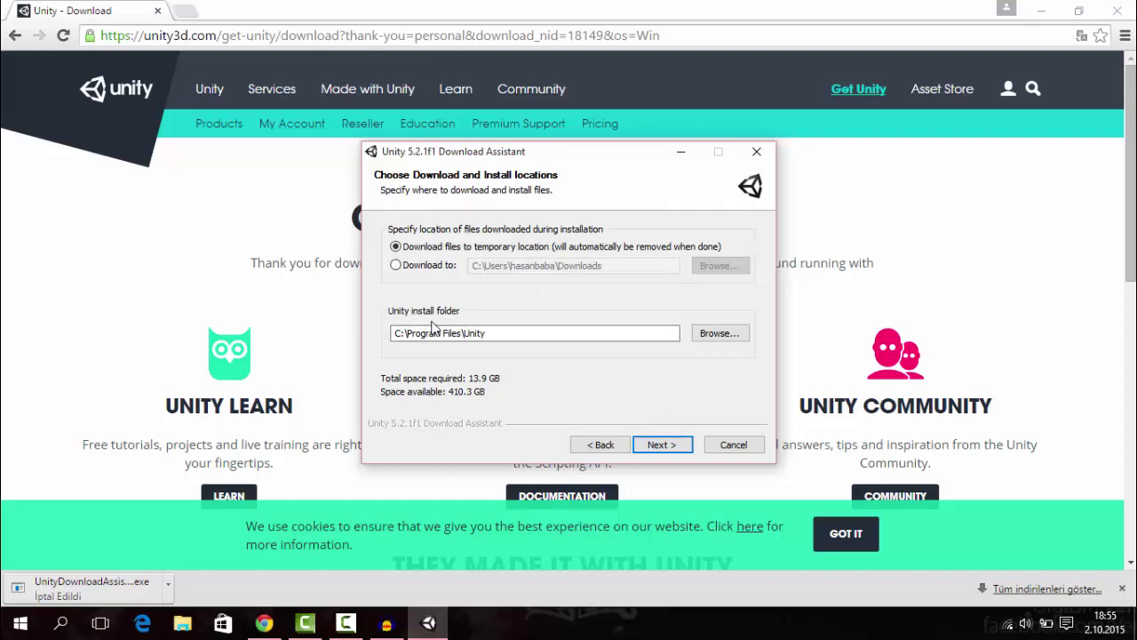
{"action": "left_click", "coordinate": [718, 333]}
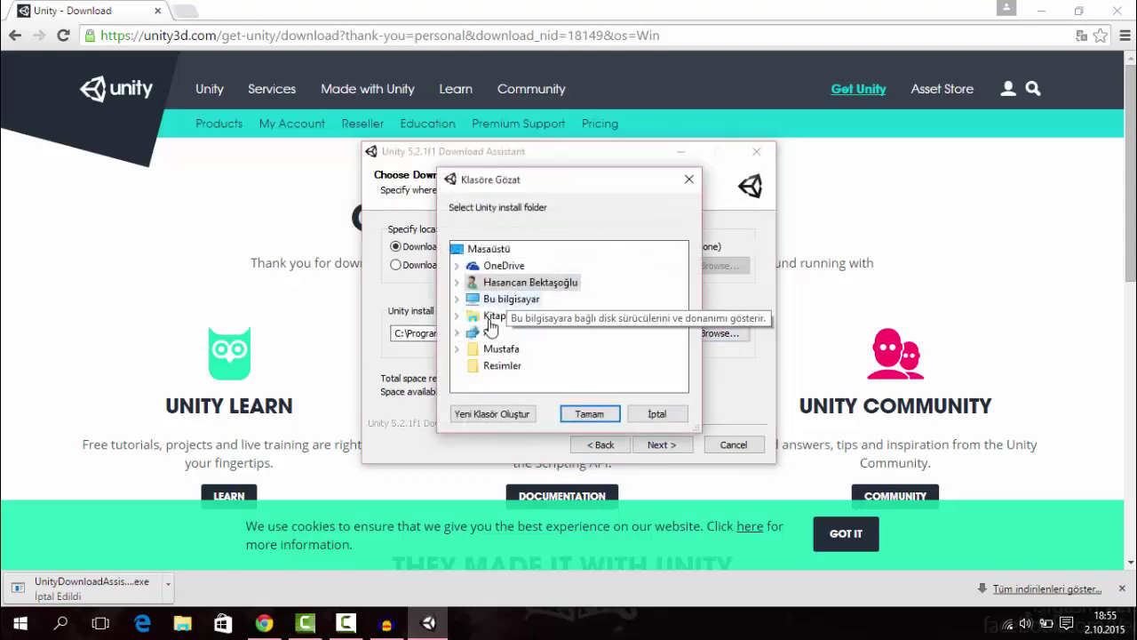
- Navigate to Program Files (x86) on the Windows (C:) drive in the folder browser
{"action": "left_click", "coordinate": [461, 300]}
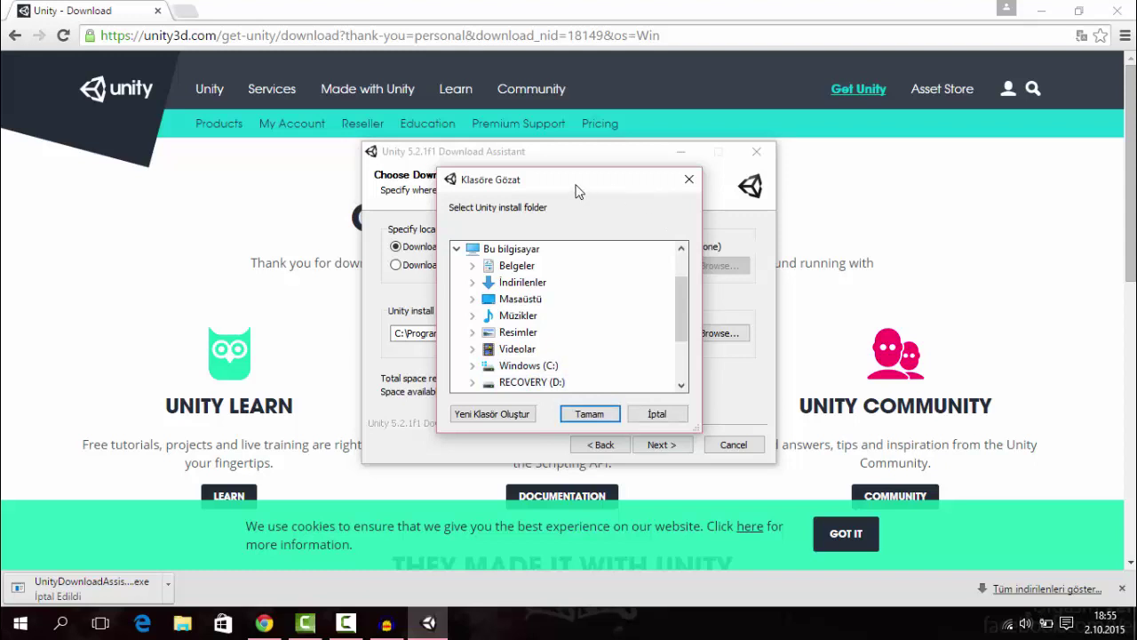
{"action": "double_click", "coordinate": [522, 366]}
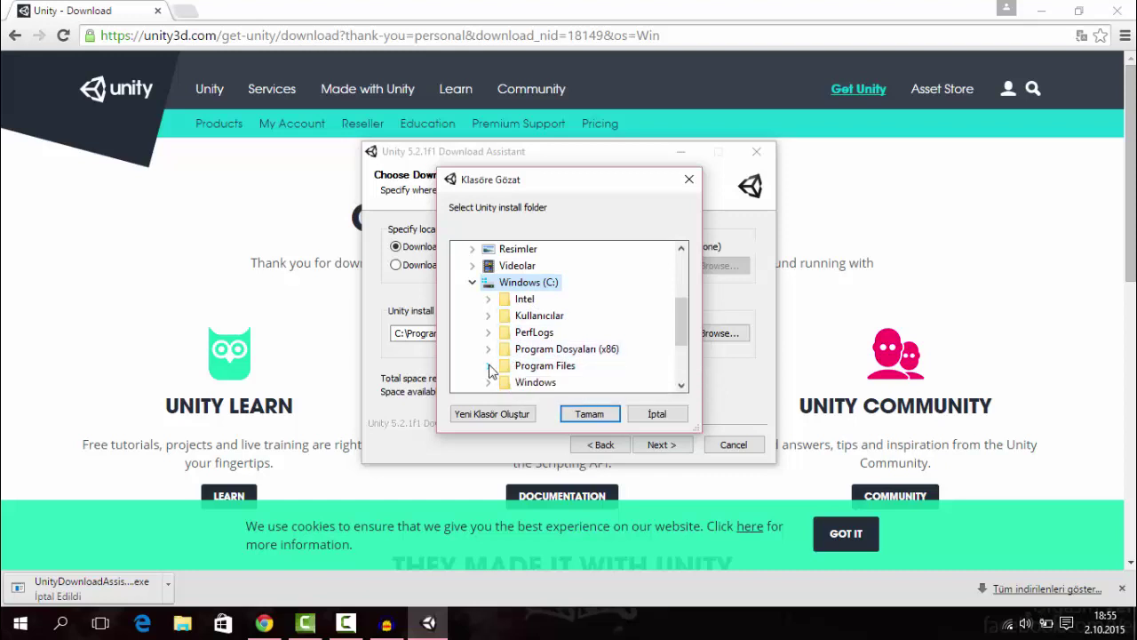
{"action": "double_click", "coordinate": [538, 349]}
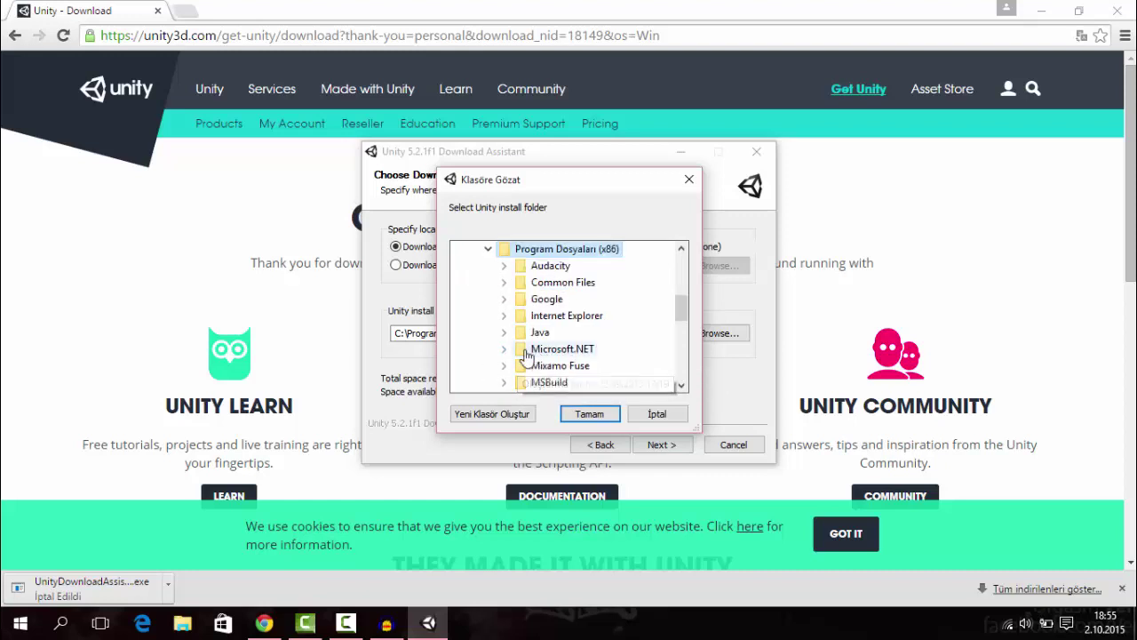
{"action": "scroll", "coordinate": [581, 302], "scroll_direction": "down", "scroll_amount": 1}
{"action": "scroll", "coordinate": [583, 306], "scroll_direction": "down", "scroll_amount": 2}
{"action": "scroll", "coordinate": [577, 315], "scroll_direction": "down", "scroll_amount": 1}
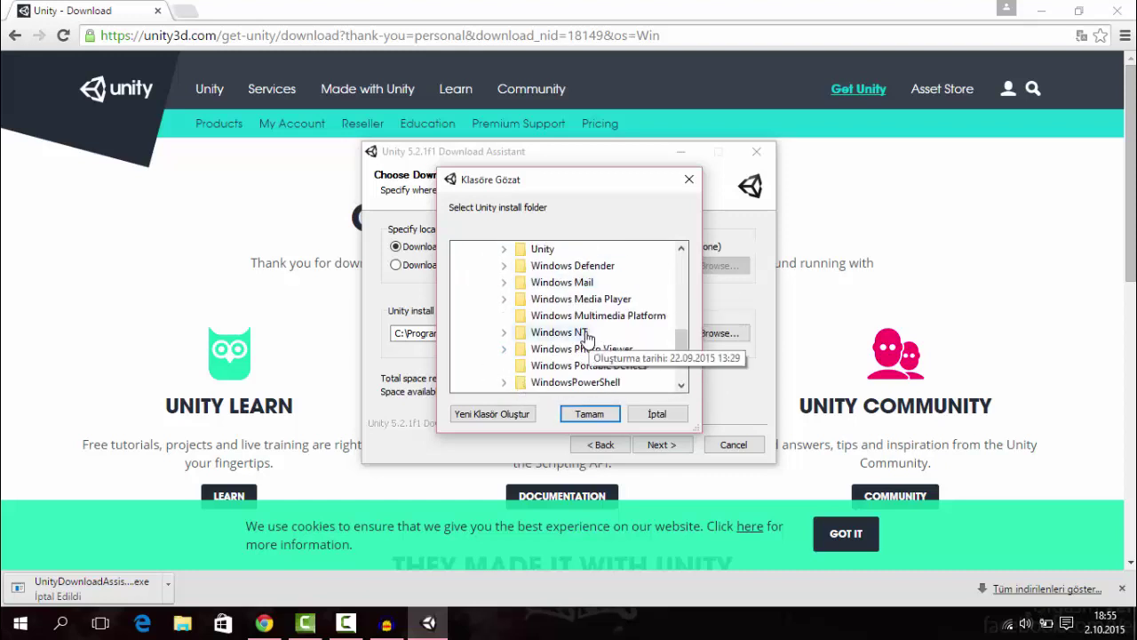
{"action": "scroll", "coordinate": [550, 312], "scroll_direction": "up", "scroll_amount": 1}
{"action": "scroll", "coordinate": [543, 318], "scroll_direction": "up", "scroll_amount": 3}
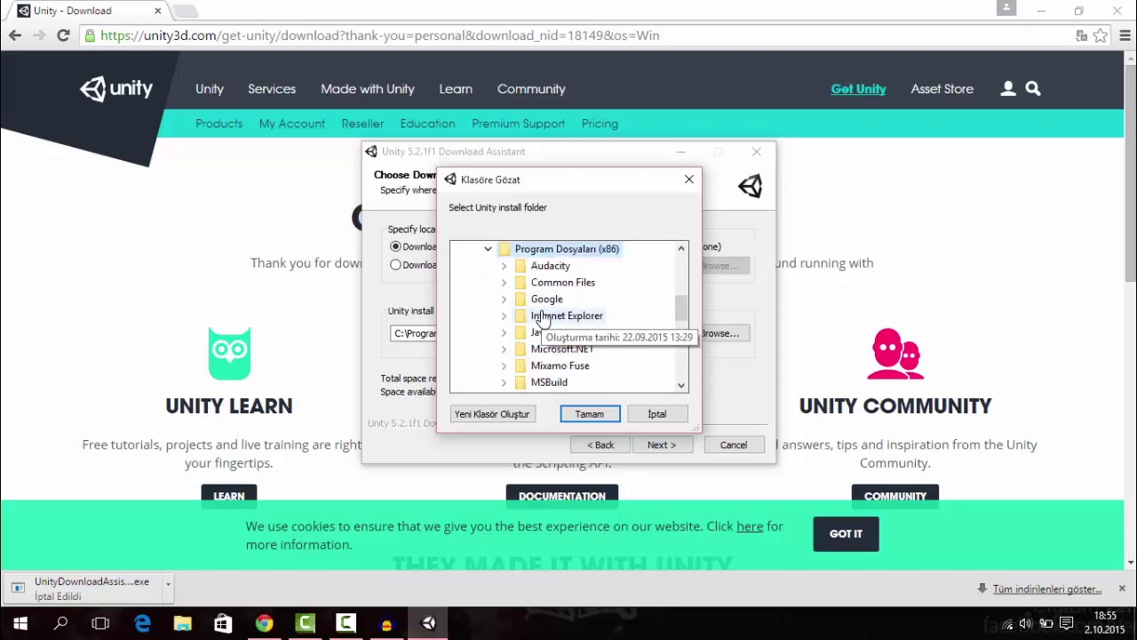
- Create a new folder named Unity5 there and confirm it as the install folder
{"action": "right_click", "coordinate": [577, 251]}
{"action": "left_click", "coordinate": [500, 414]}
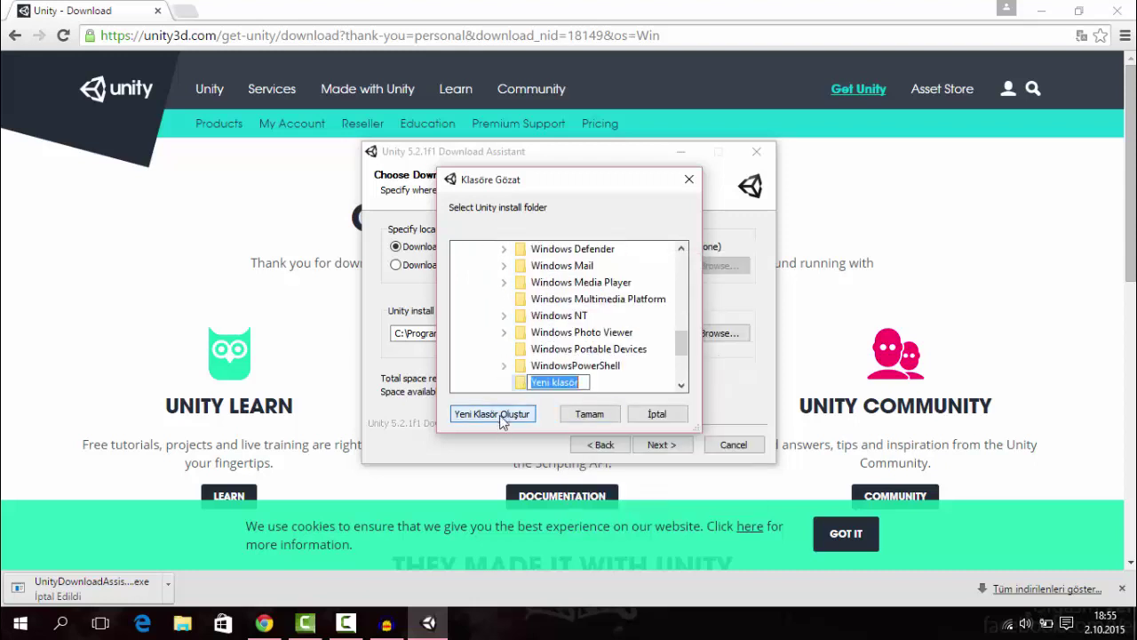
{"action": "type", "text": "Unity4"}
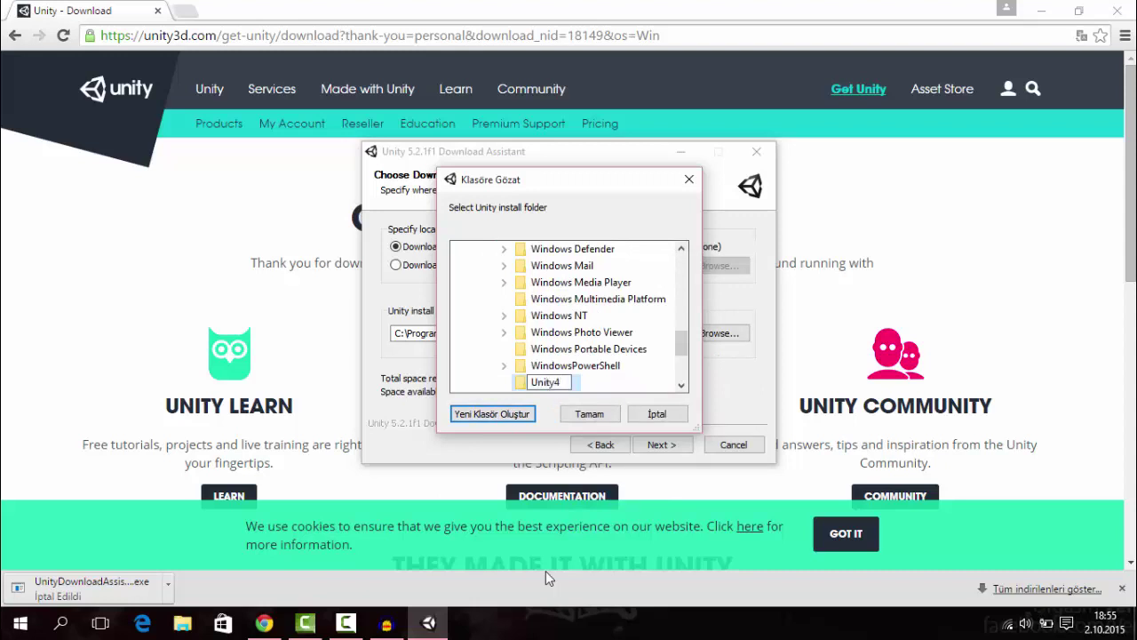
{"action": "key", "text": "BackSpace"}
{"action": "type", "text": "5"}
{"action": "left_click", "coordinate": [682, 349]}
{"action": "left_click_drag", "start_coordinate": [682, 348], "coordinate": [681, 334]}
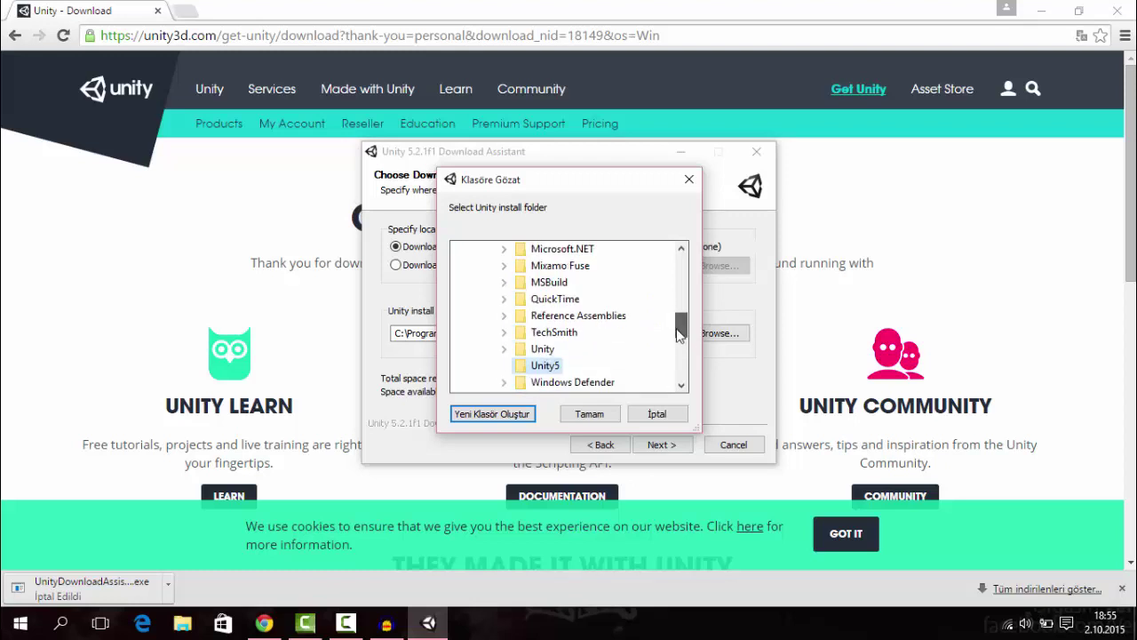
{"action": "left_click", "coordinate": [589, 413]}
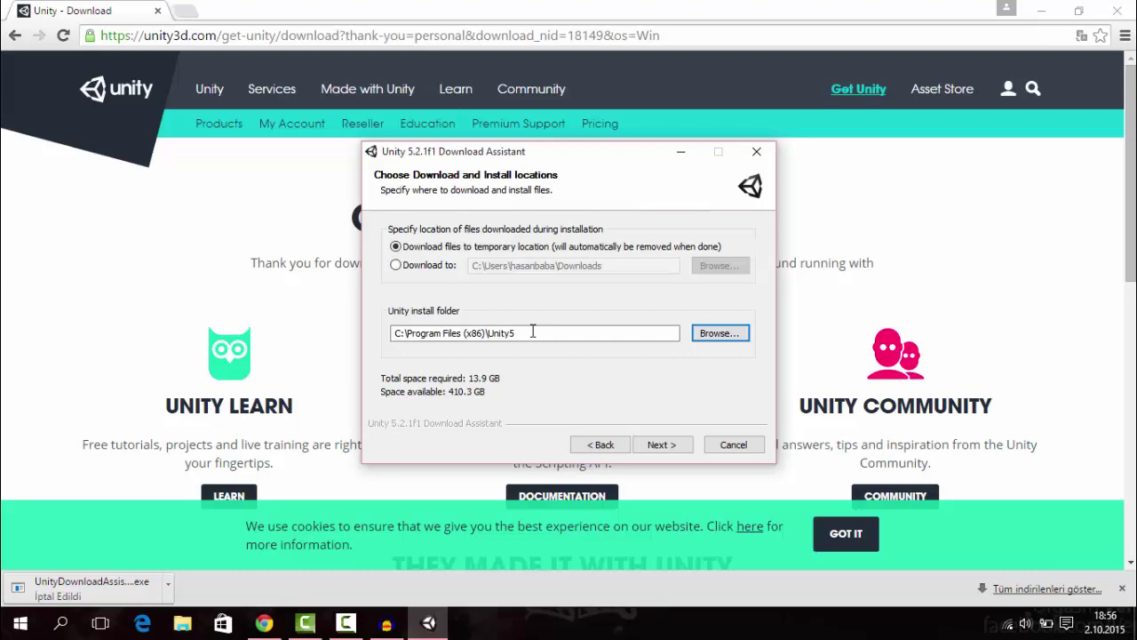
- Accept the Visual Studio licence terms and begin downloading Unity 5.2.1f1
{"action": "left_click", "coordinate": [658, 442]}
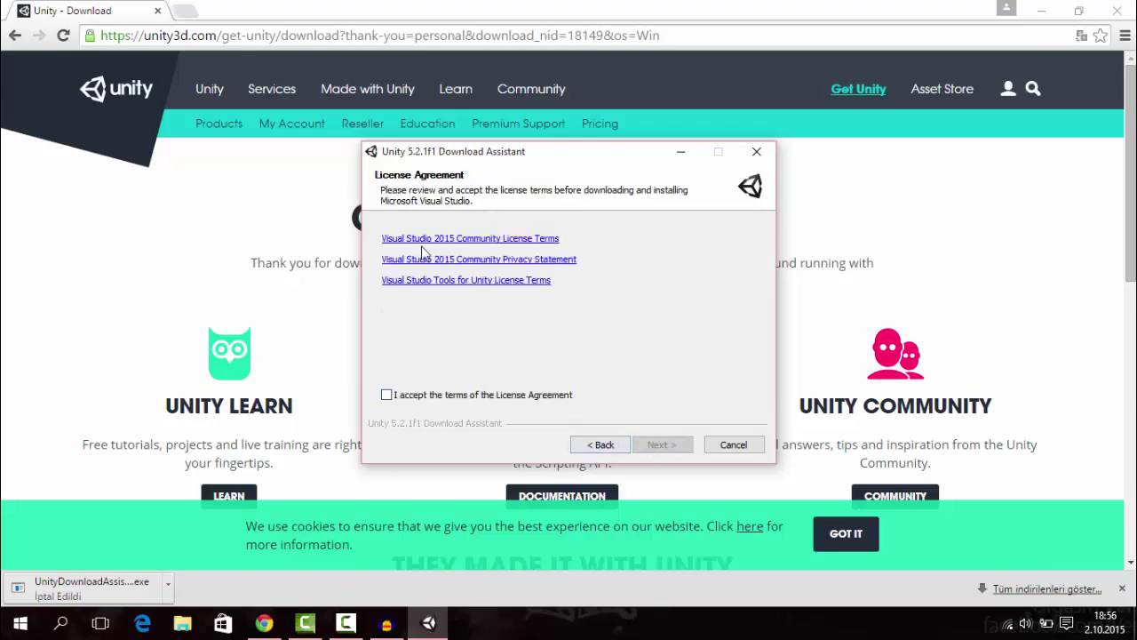
{"action": "left_click", "coordinate": [388, 396]}
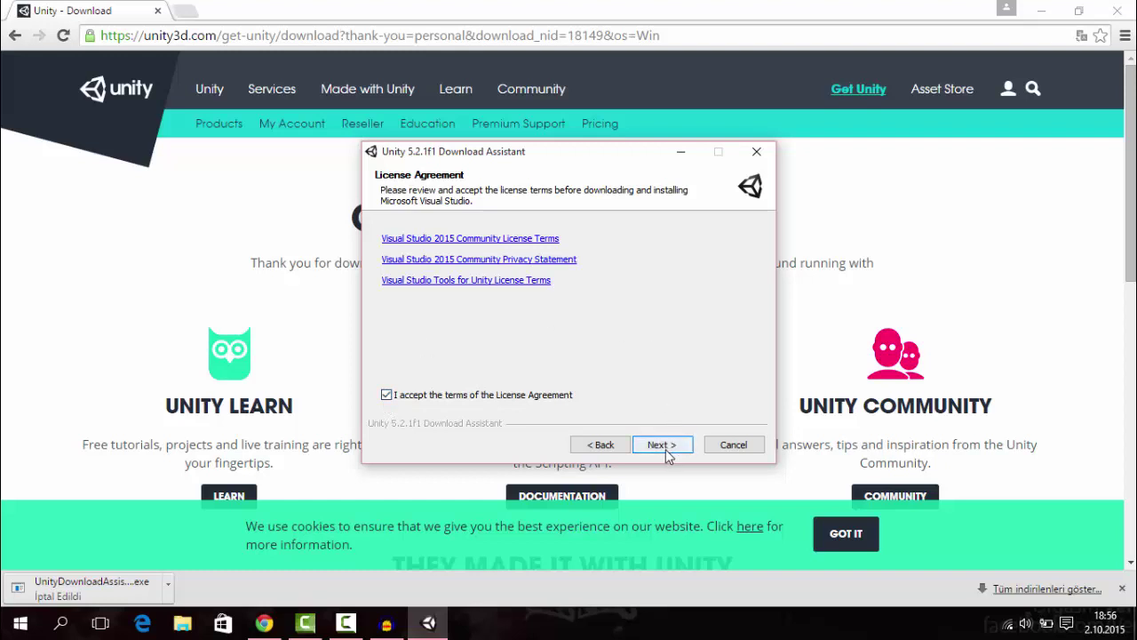
{"action": "left_click", "coordinate": [657, 445]}
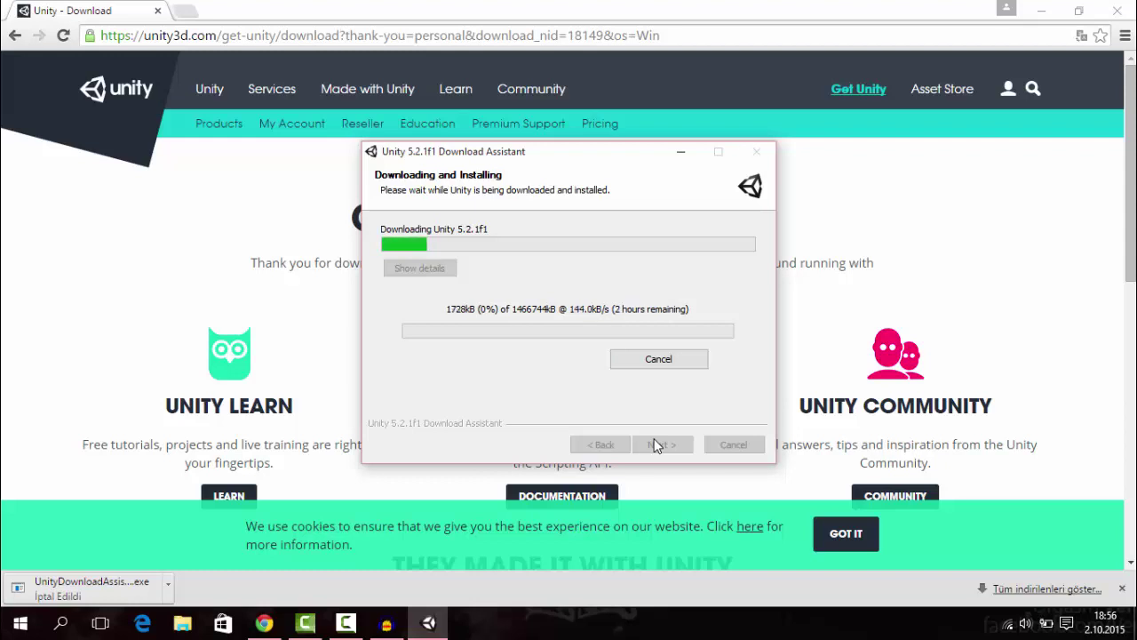
- Start recording a new narration track in Audacity
{"action": "left_click", "coordinate": [386, 622]}
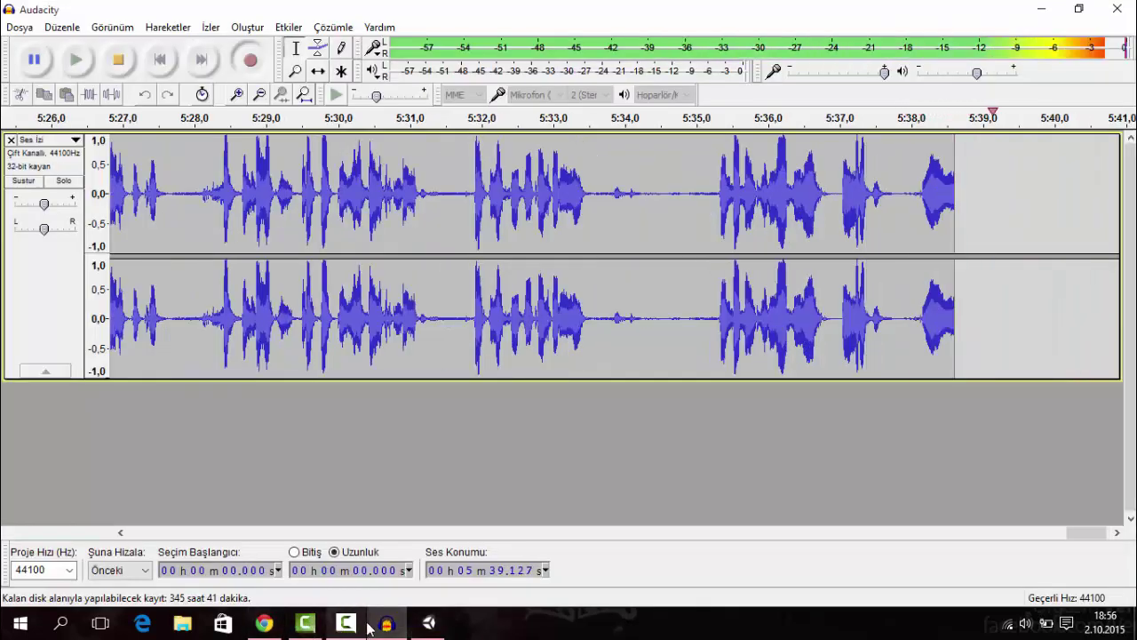
{"action": "left_click", "coordinate": [346, 623]}
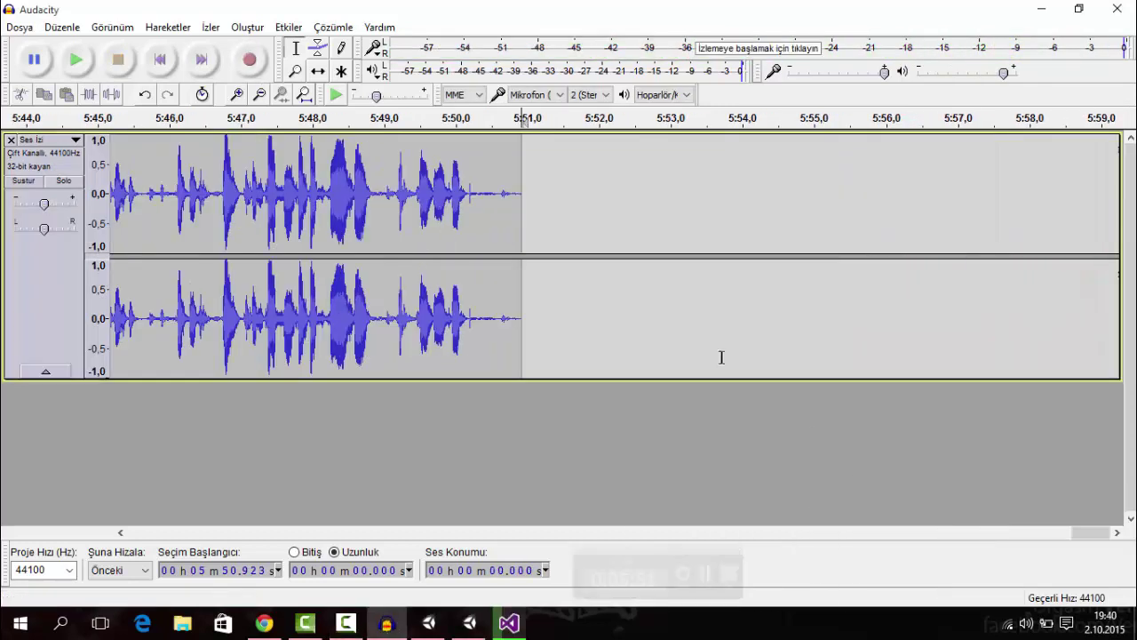
{"action": "left_click", "coordinate": [249, 61]}
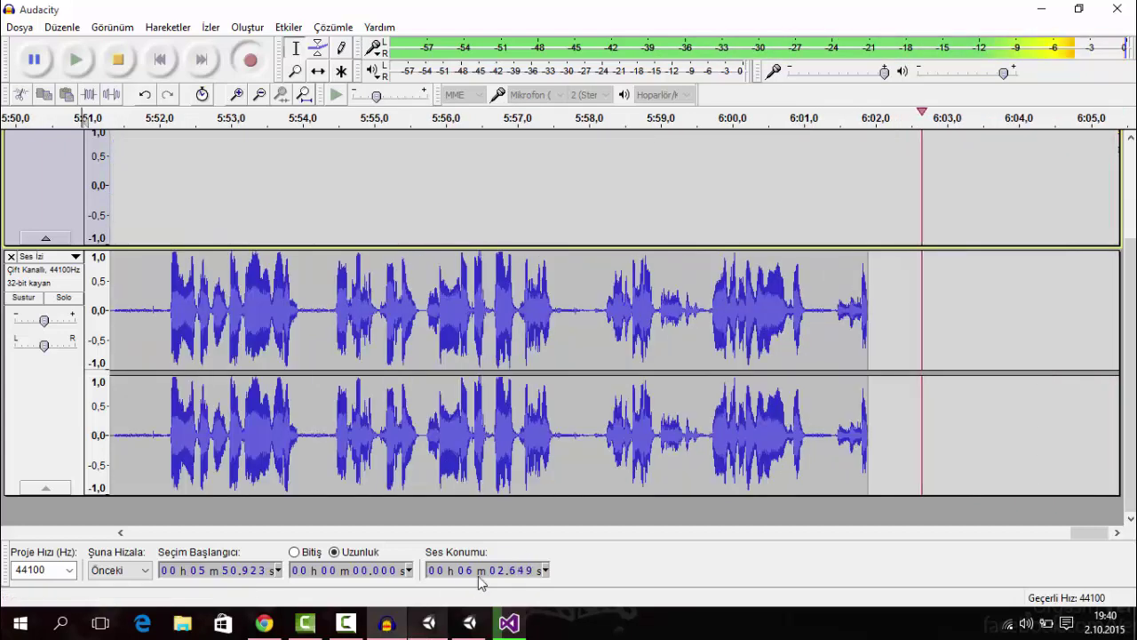
- Check the Download Assistant and Visual Studio installer progress, then minimize both windows
{"action": "left_click", "coordinate": [429, 621]}
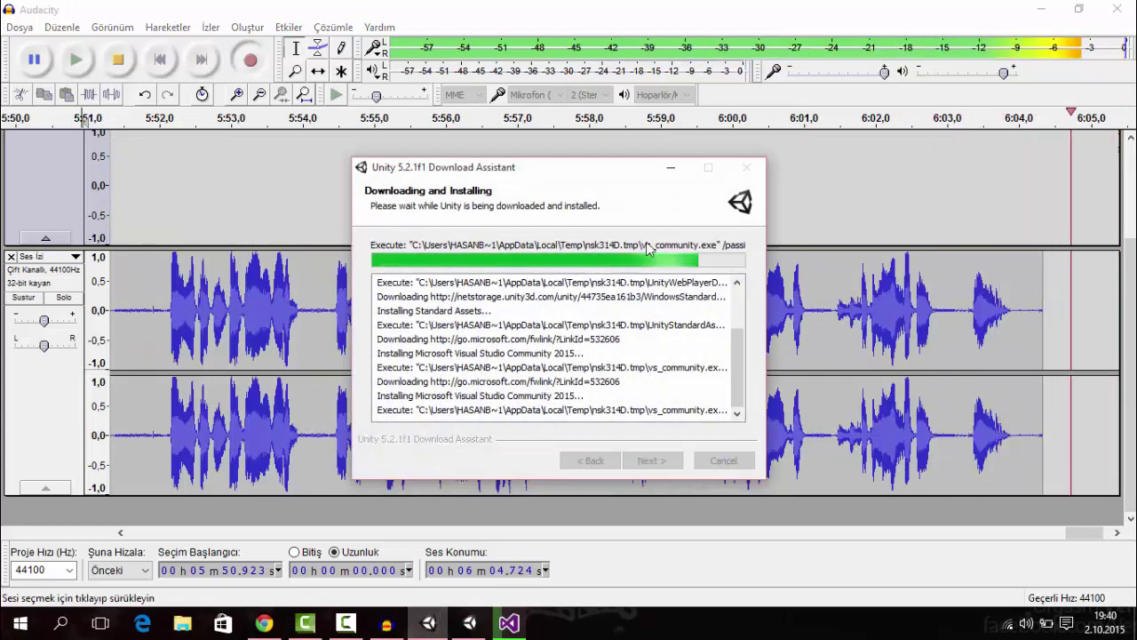
{"action": "left_click", "coordinate": [671, 167]}
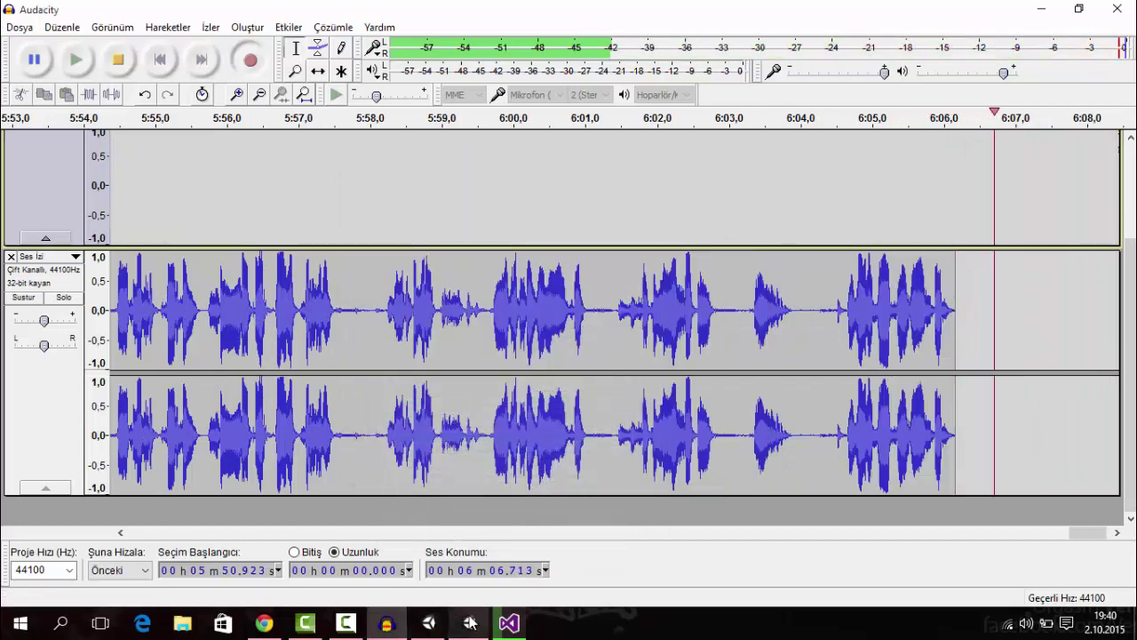
{"action": "left_click", "coordinate": [429, 622]}
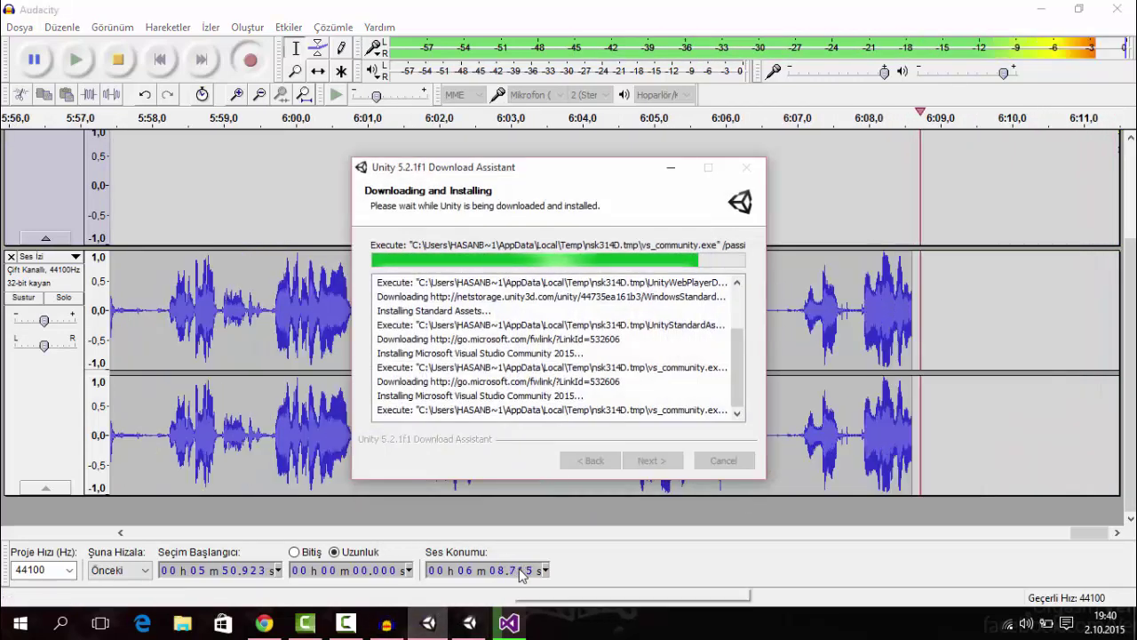
{"action": "left_click", "coordinate": [509, 622]}
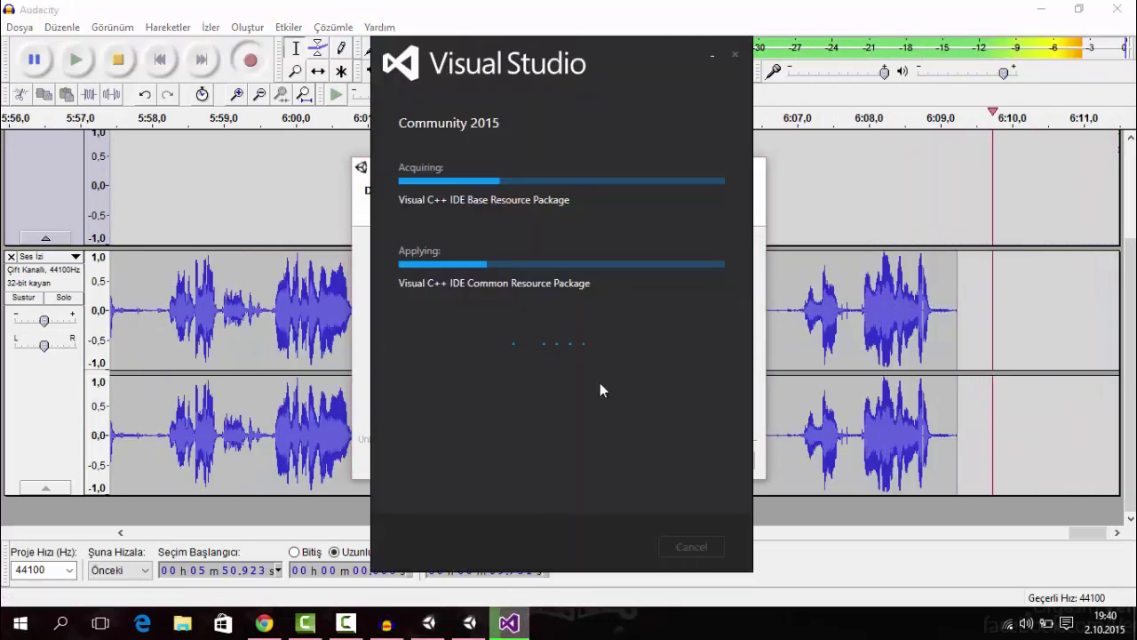
{"action": "left_click", "coordinate": [711, 55]}
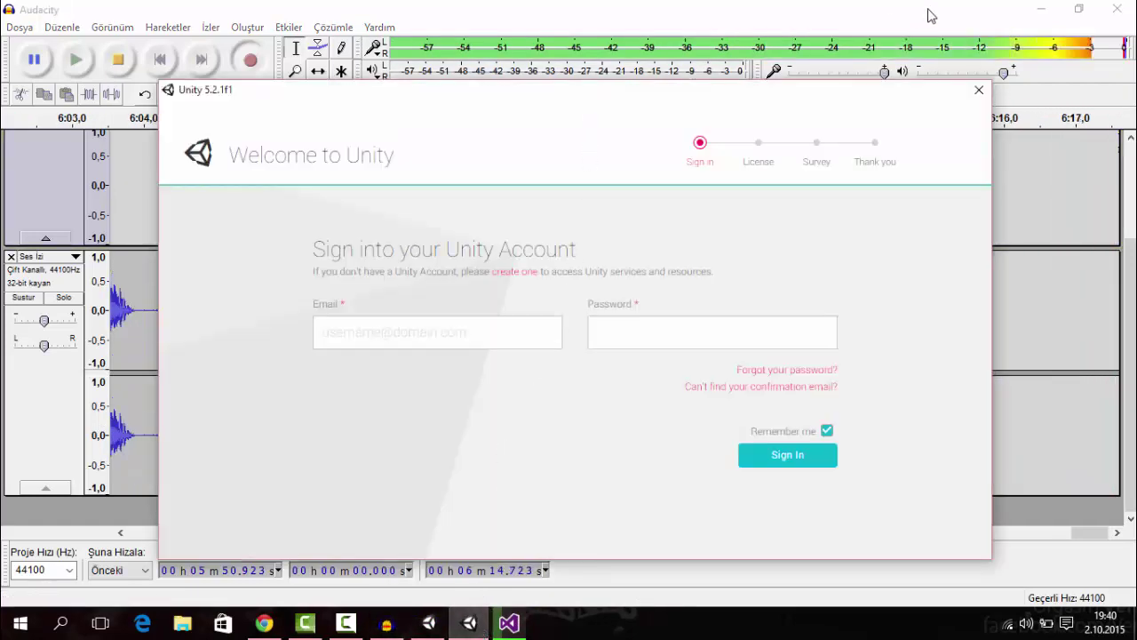
- Minimize Audacity to reveal the Unity sign-in window, nudge it left, then return to Audacity
{"action": "left_click", "coordinate": [1043, 11]}
{"action": "left_click", "coordinate": [1043, 12]}
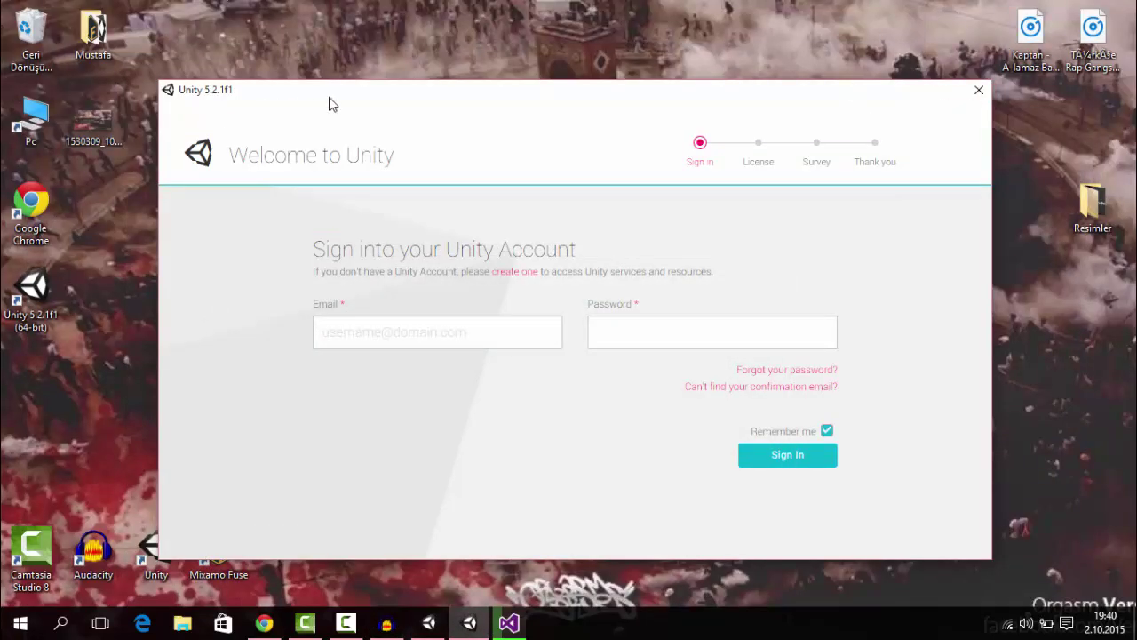
{"action": "left_click_drag", "start_coordinate": [402, 99], "coordinate": [390, 102]}
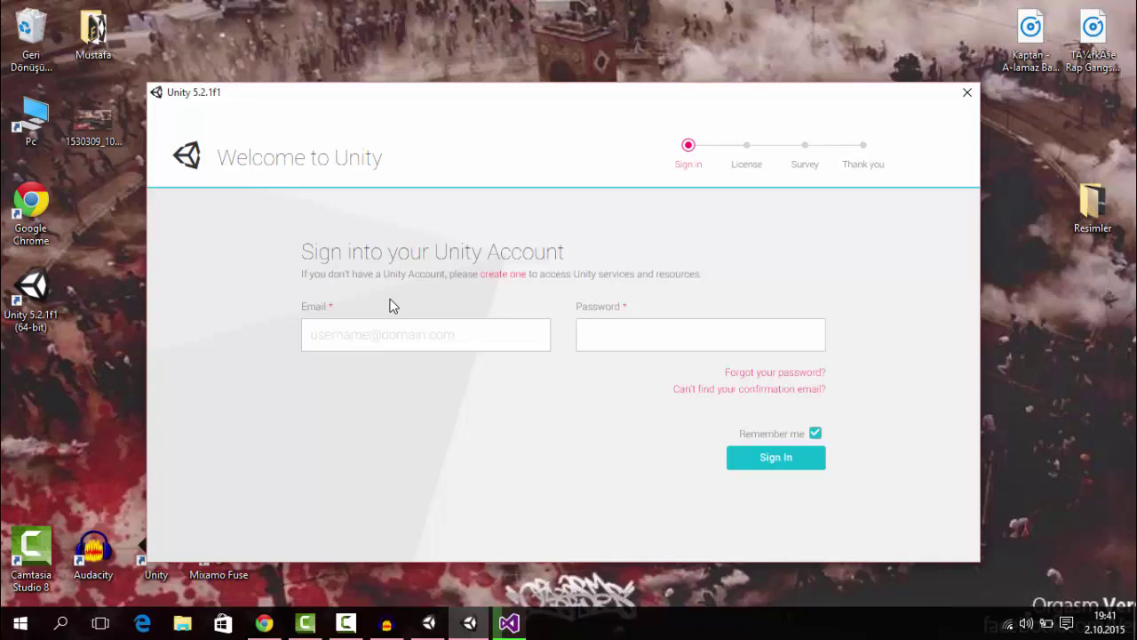
{"action": "left_click", "coordinate": [385, 622]}
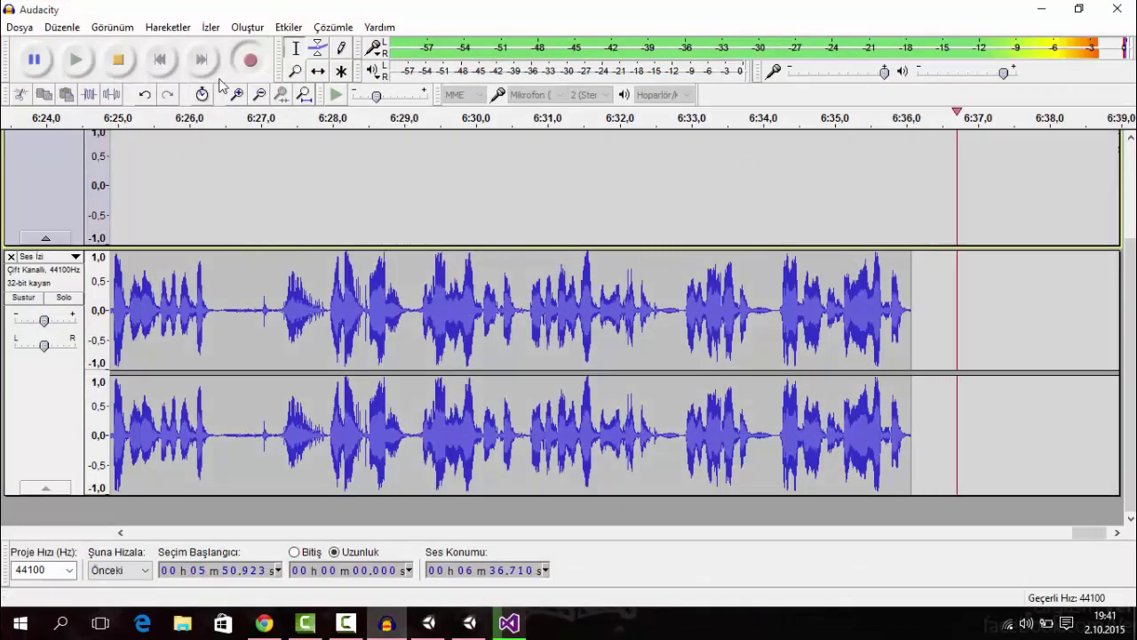
- In Chrome, search Google for 'unıty 3d' in a new tab
{"action": "left_click", "coordinate": [264, 622]}
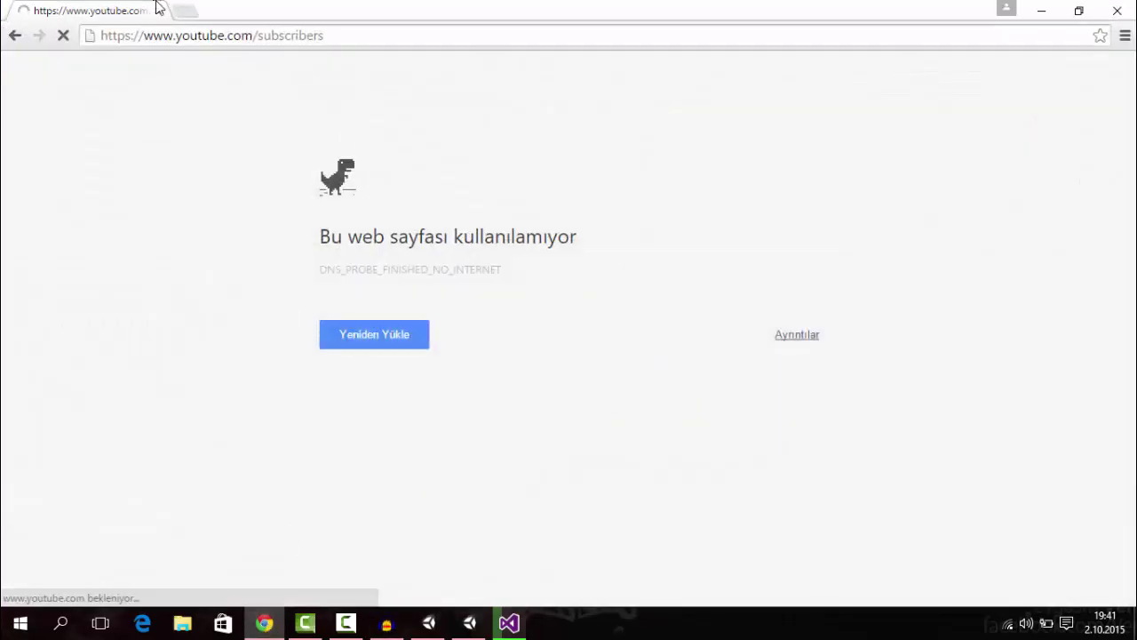
{"action": "left_click", "coordinate": [184, 9]}
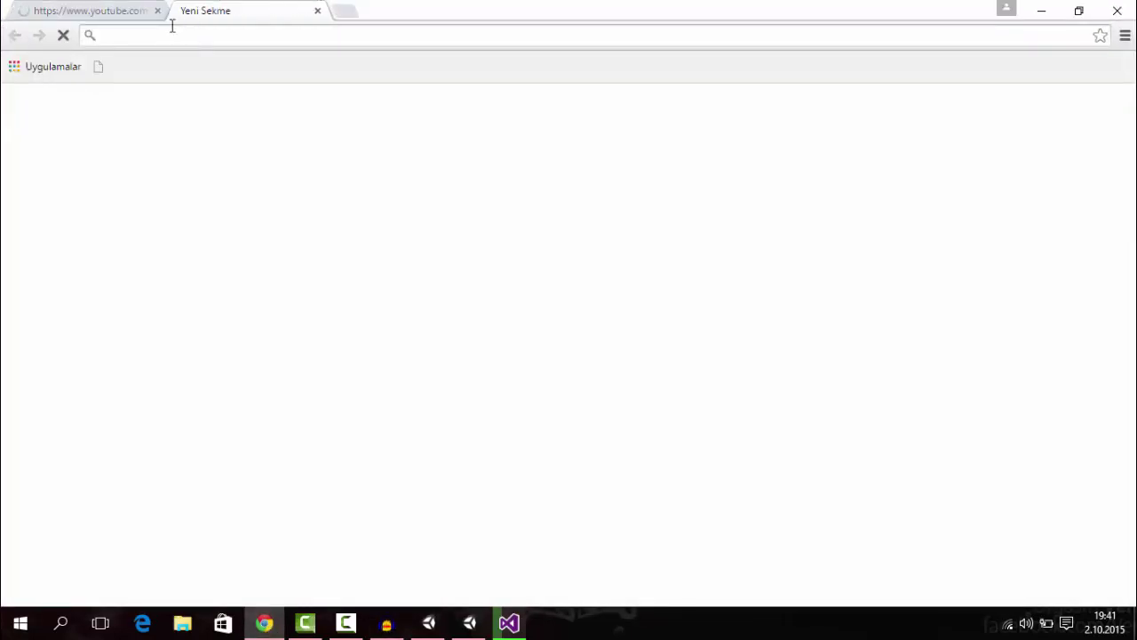
{"action": "type", "text": "unıty"}
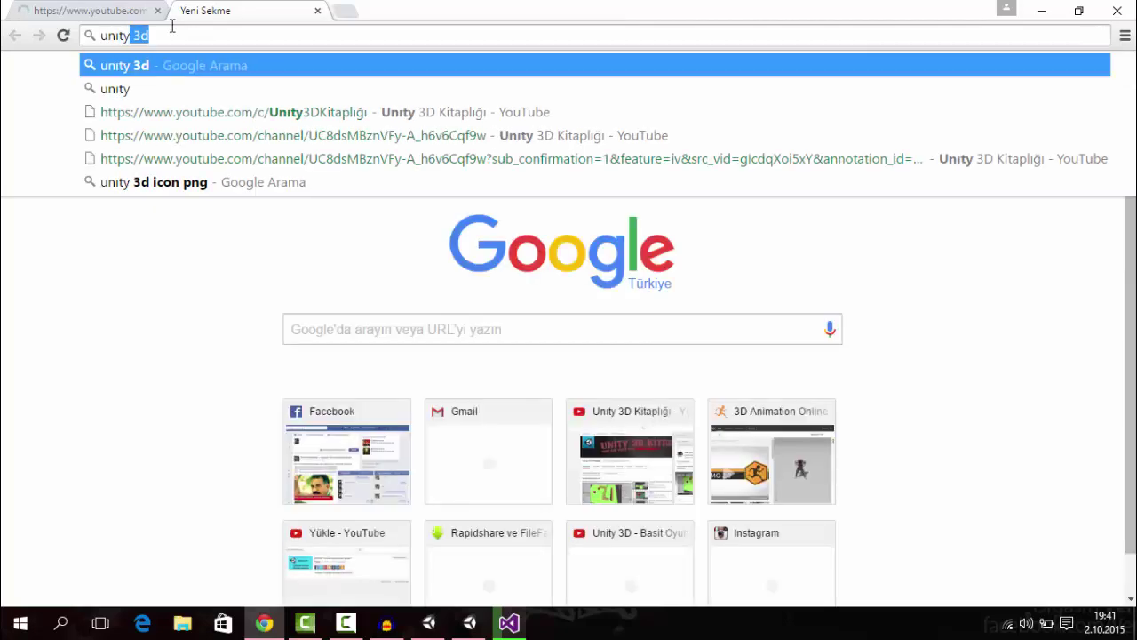
{"action": "key", "text": "BackSpace"}
{"action": "key", "text": "BackSpace"}
{"action": "key", "text": "BackSpace"}
{"action": "key", "text": "BackSpace"}
{"action": "key", "text": "BackSpace"}
{"action": "key", "text": "BackSpace"}
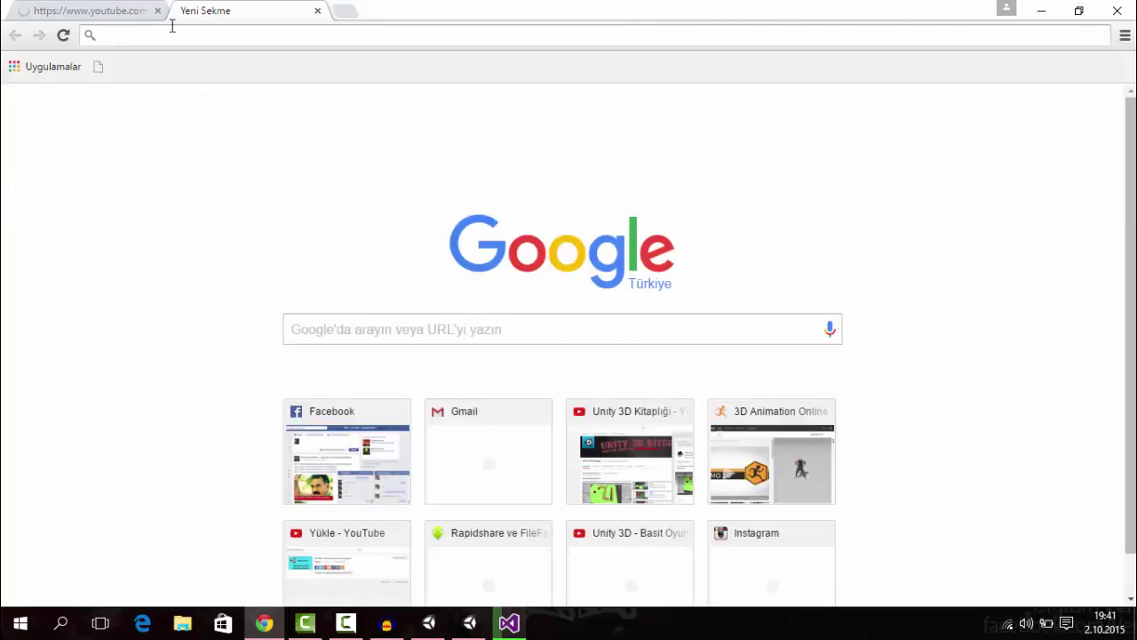
{"action": "type", "text": "unıty 3d"}
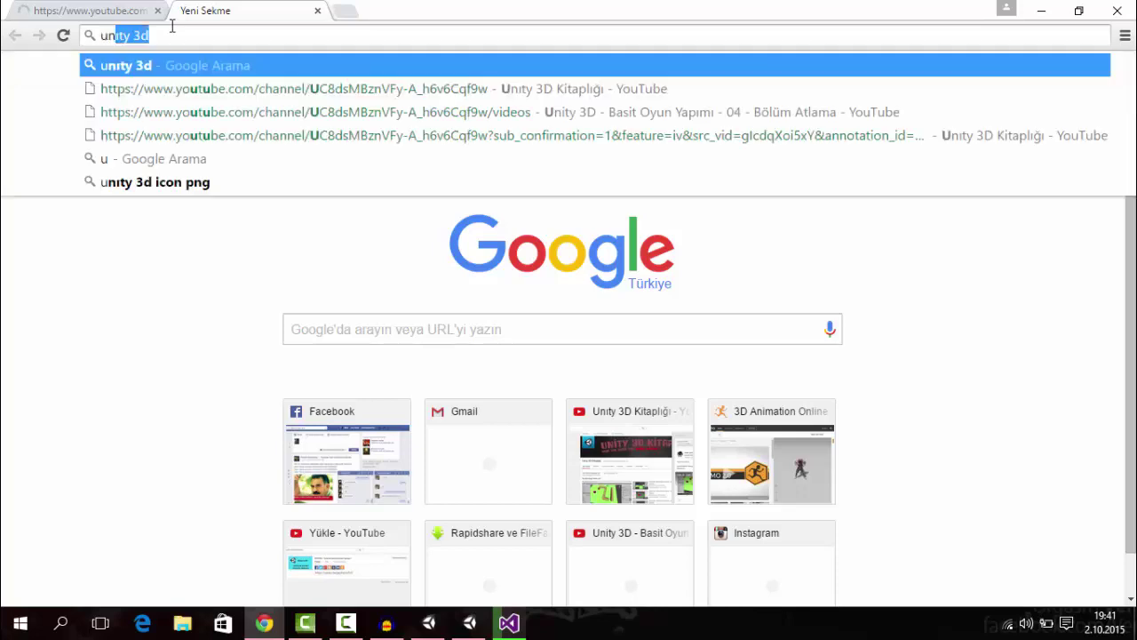
{"action": "key", "text": "Return"}
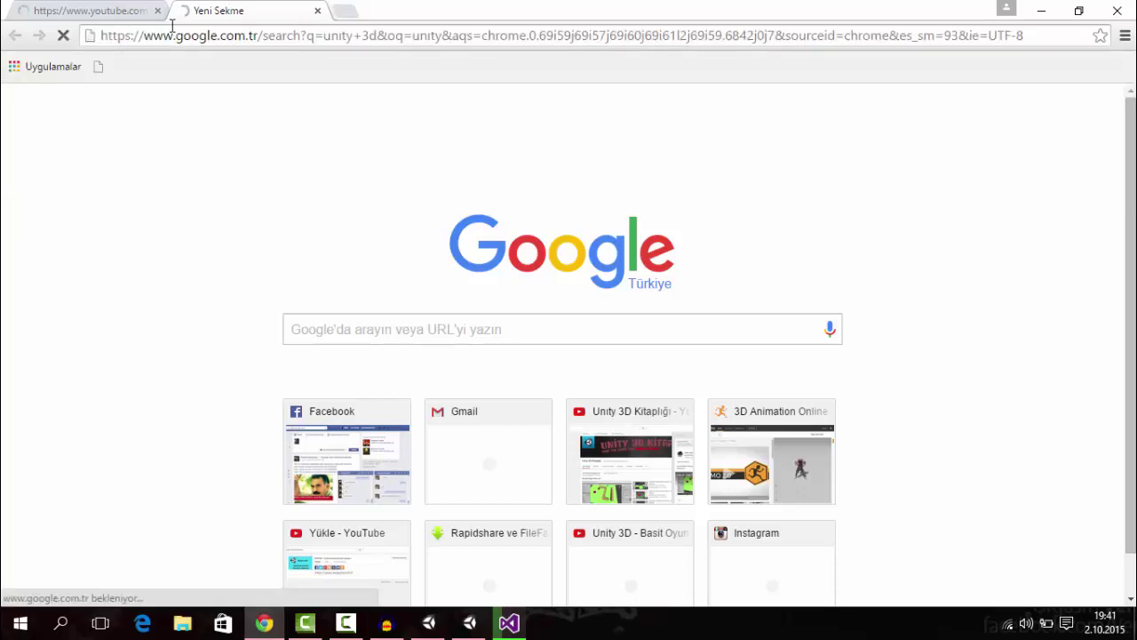
- Close the search tab and finish the Download Assistant so Unity launches
{"action": "middle_click", "coordinate": [220, 8]}
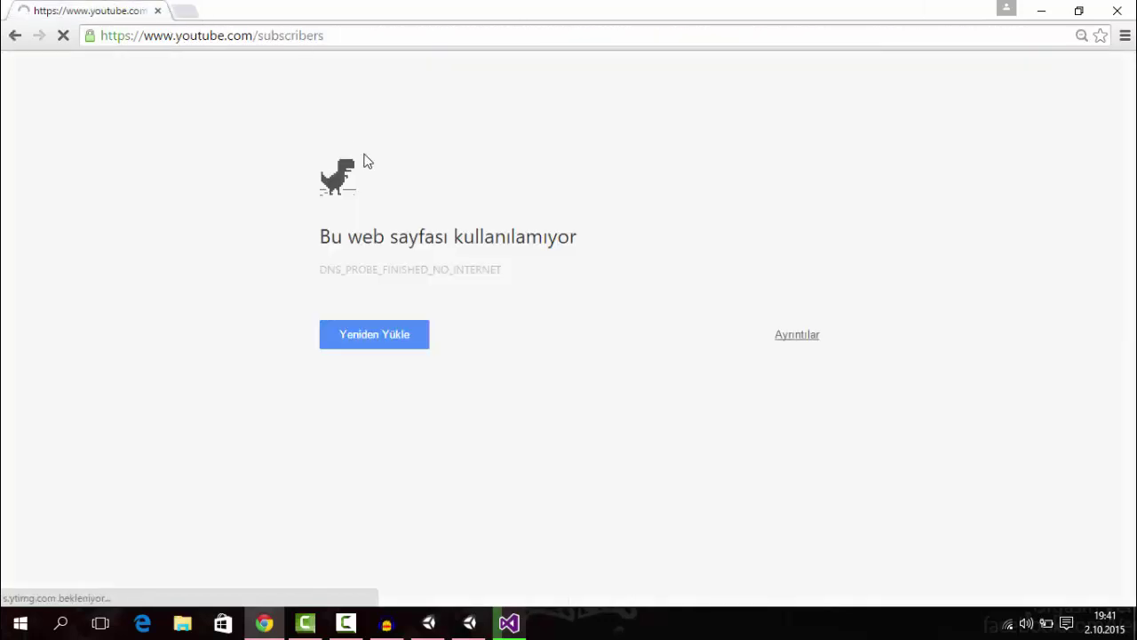
{"action": "left_click", "coordinate": [431, 622]}
{"action": "left_click", "coordinate": [463, 624]}
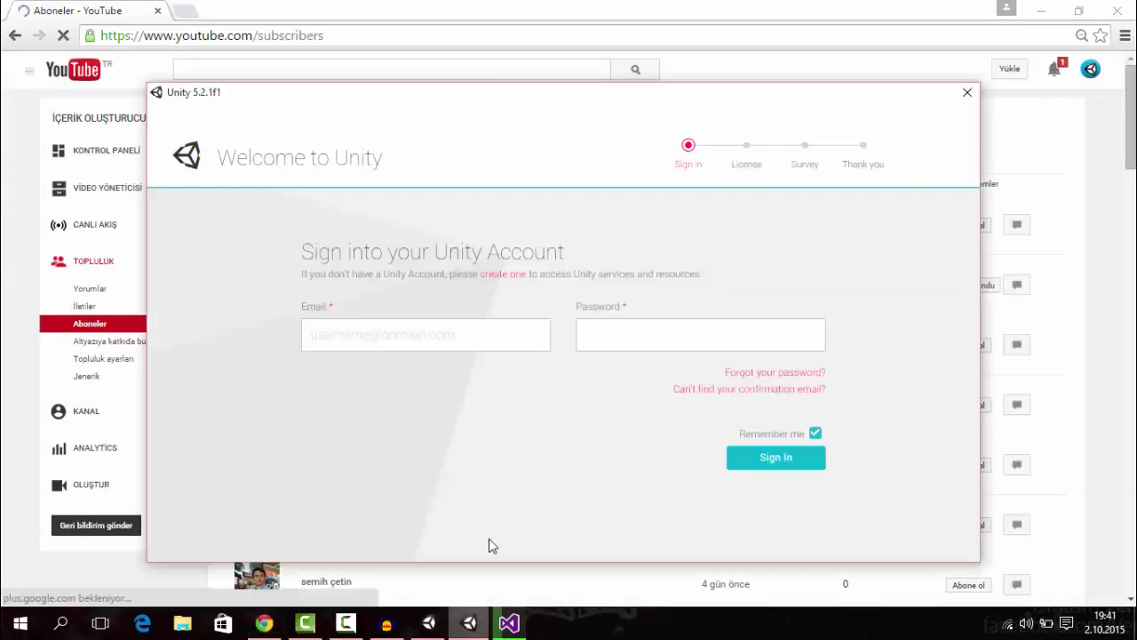
- Minimize Chrome and Audacity, then sign in with the account e-mail and password
{"action": "left_click", "coordinate": [1041, 10]}
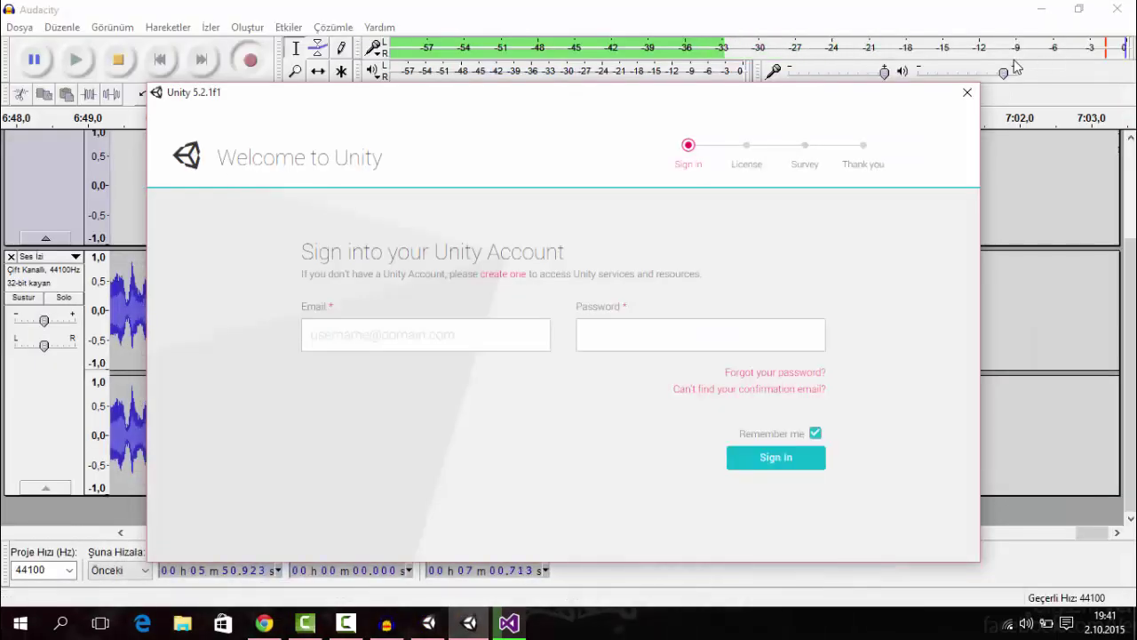
{"action": "left_click", "coordinate": [1038, 11]}
{"action": "left_click", "coordinate": [477, 338]}
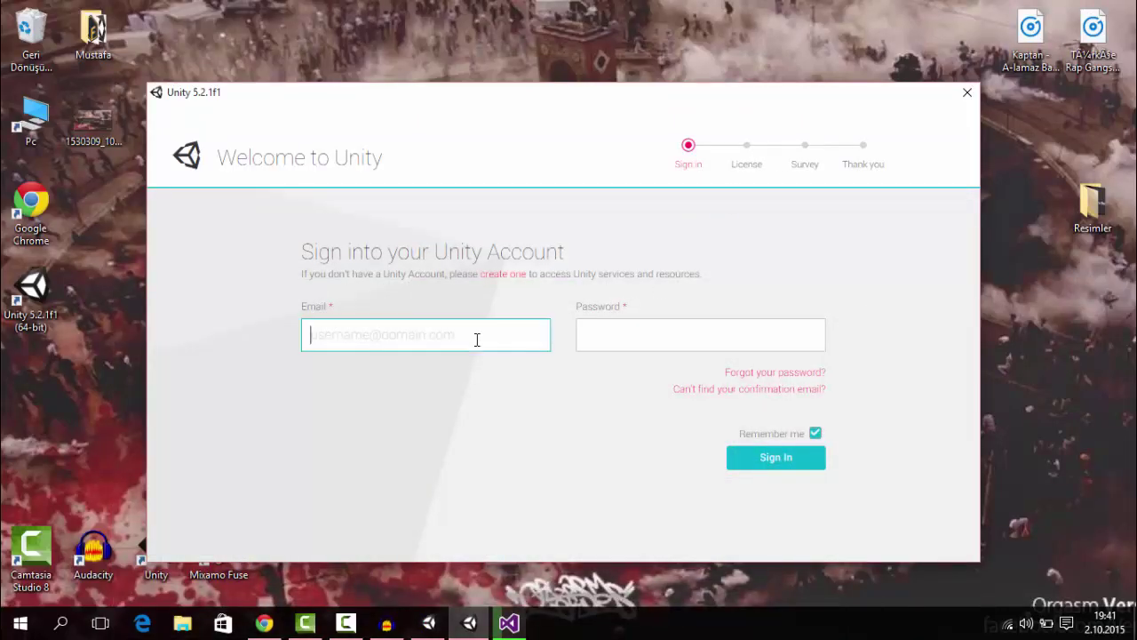
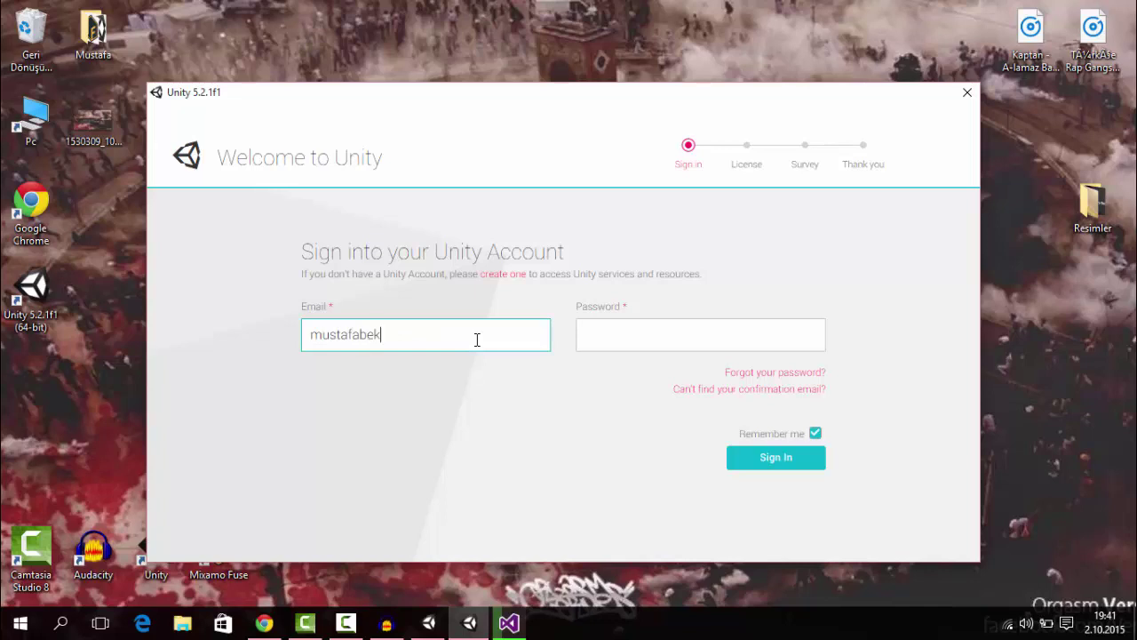
{"action": "key", "text": "Tab"}
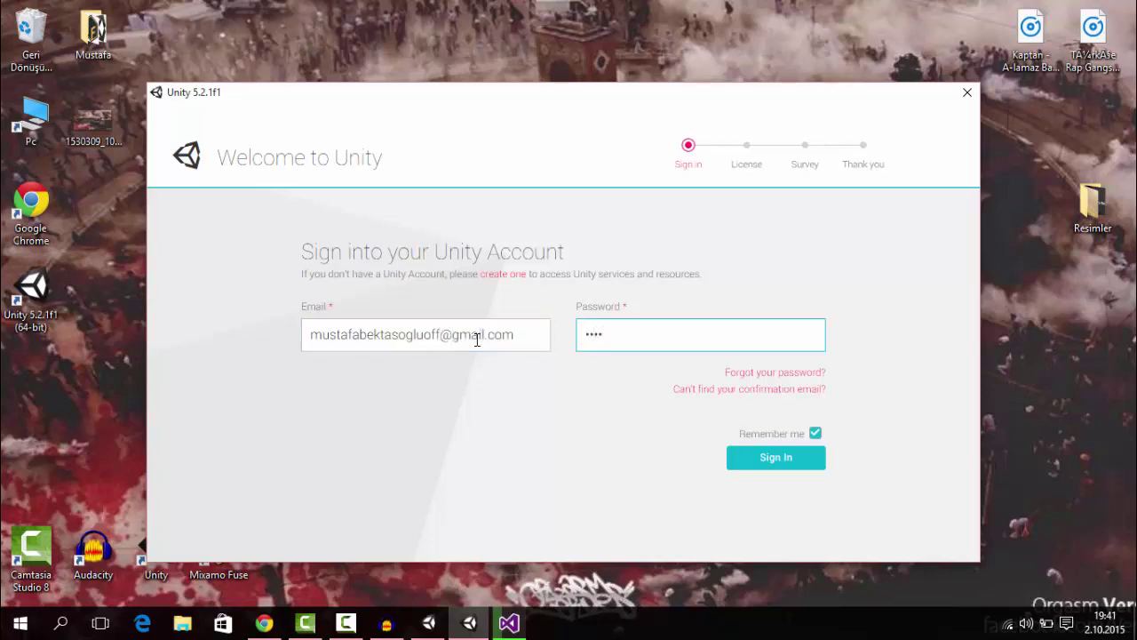
{"action": "key", "text": "BackSpace"}
{"action": "key", "text": "BackSpace"}
{"action": "key", "text": "BackSpace"}
{"action": "type", "text": "***"}
{"action": "type", "text": "***"}
{"action": "left_click", "coordinate": [777, 461]}
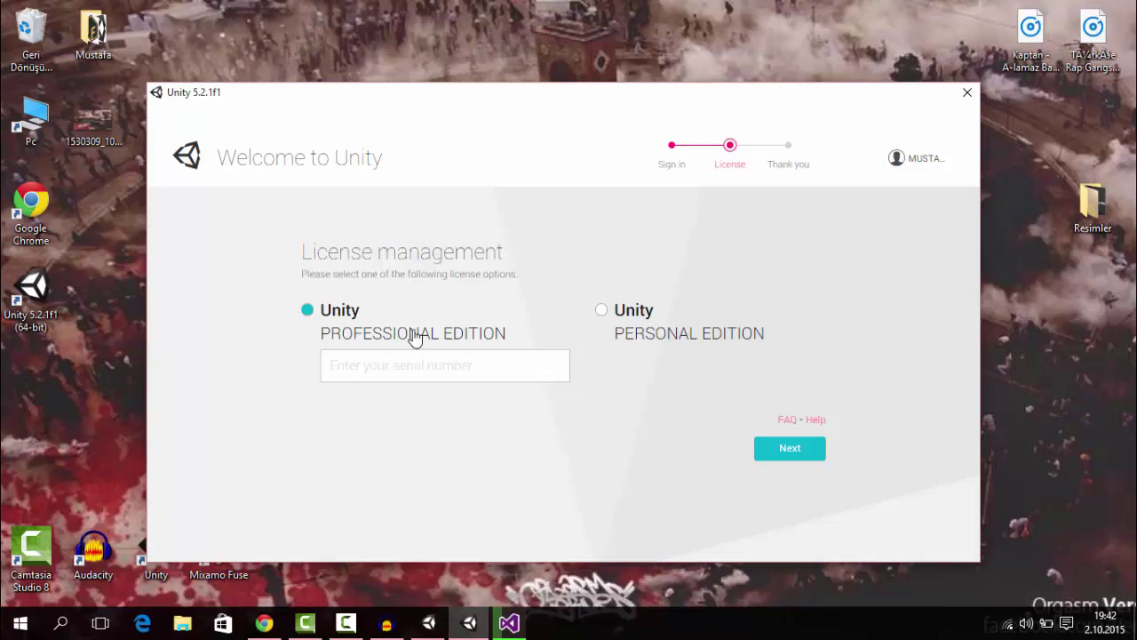
- Choose Unity Personal Edition and accept its license agreement
{"action": "left_click", "coordinate": [420, 371]}
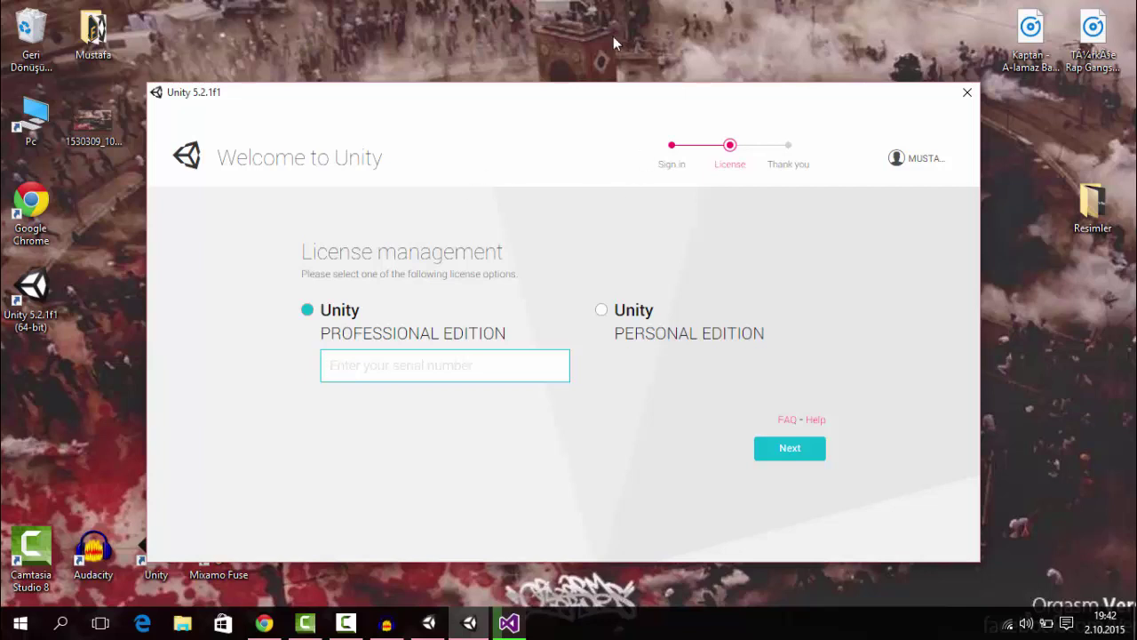
{"action": "left_click", "coordinate": [602, 311]}
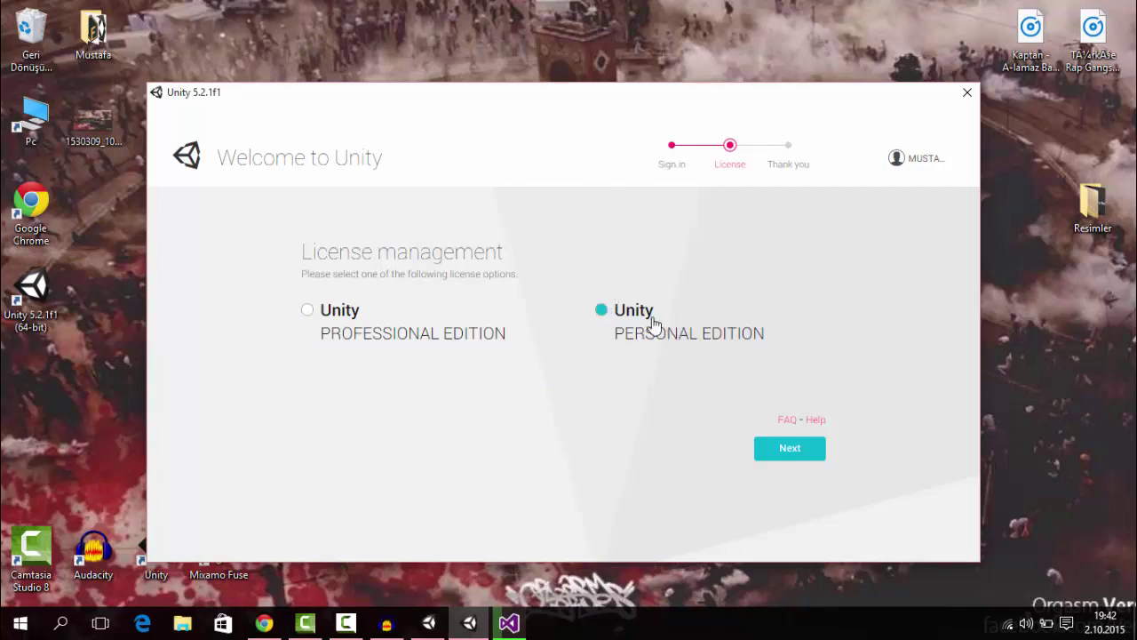
{"action": "left_click", "coordinate": [786, 455]}
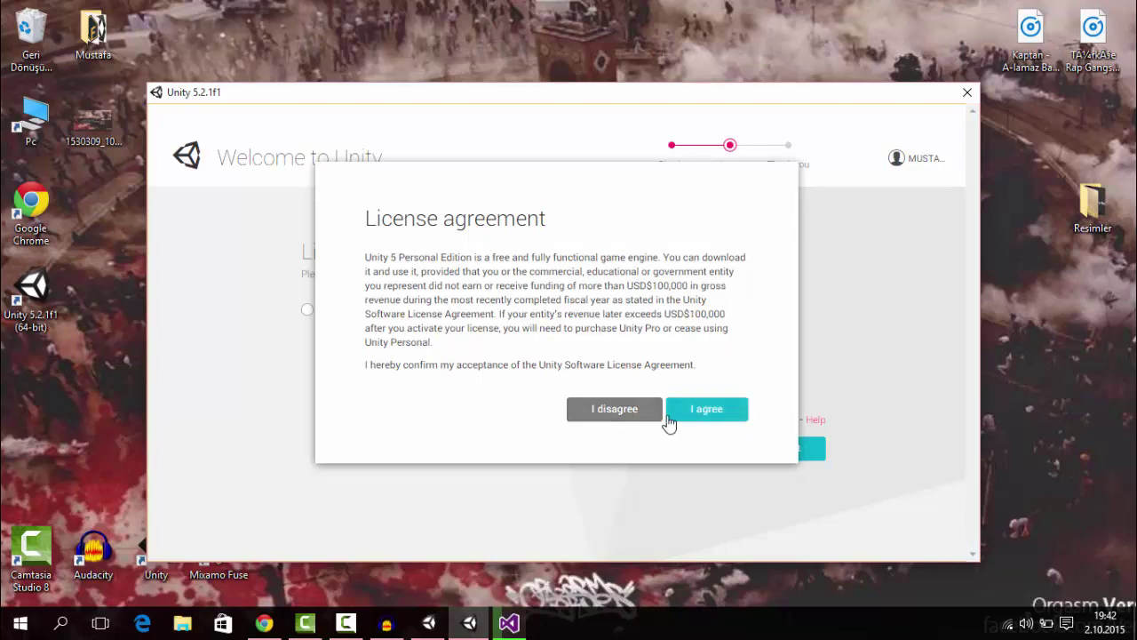
{"action": "left_click", "coordinate": [707, 418]}
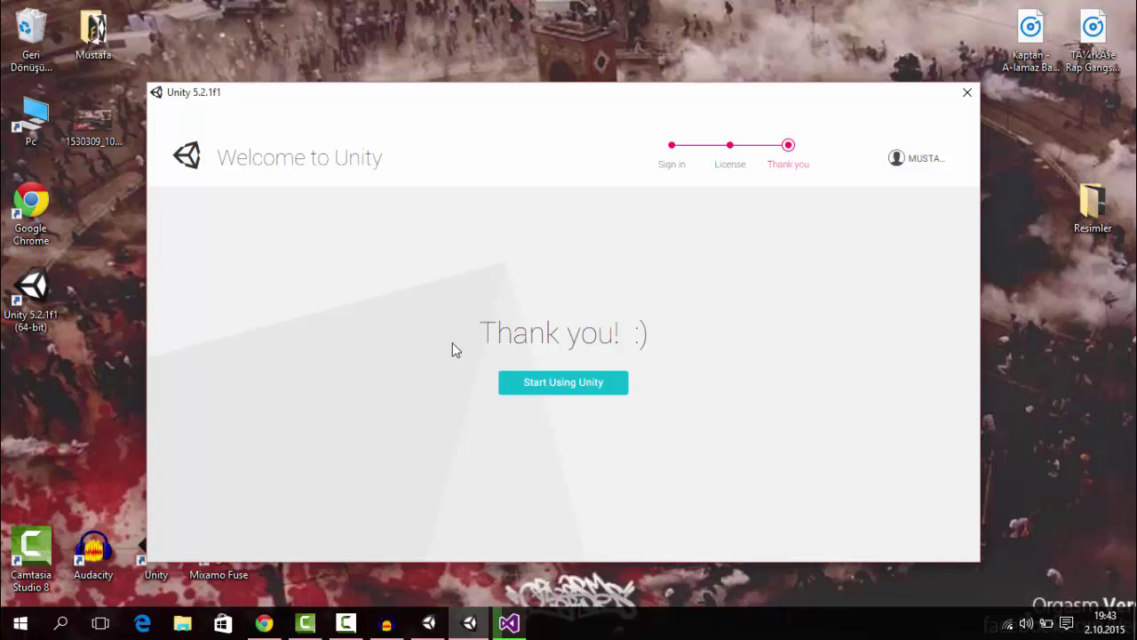
- Choose Start Using Unity, then view the account dropdown options in the Projects window
{"action": "left_click", "coordinate": [524, 384]}
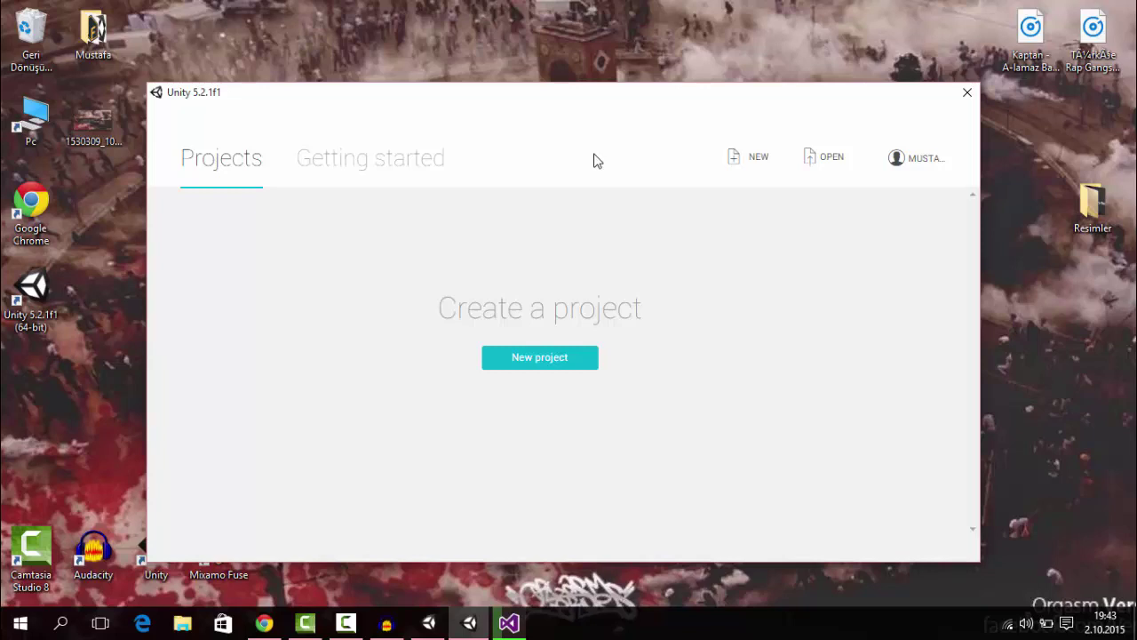
{"action": "left_click", "coordinate": [909, 169]}
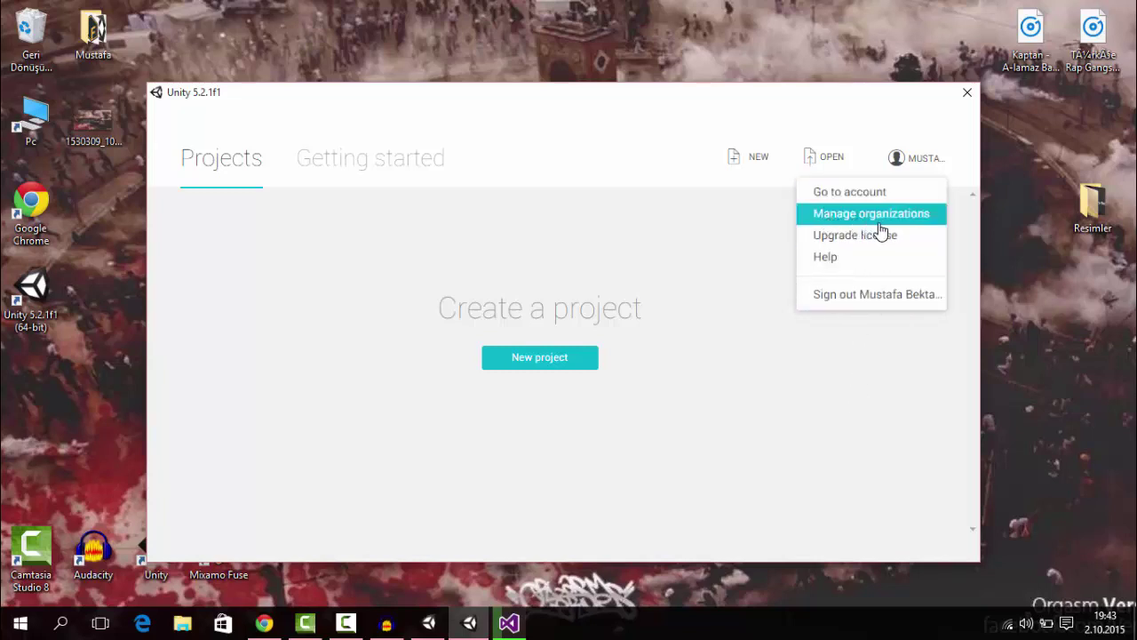
{"action": "left_click", "coordinate": [791, 225]}
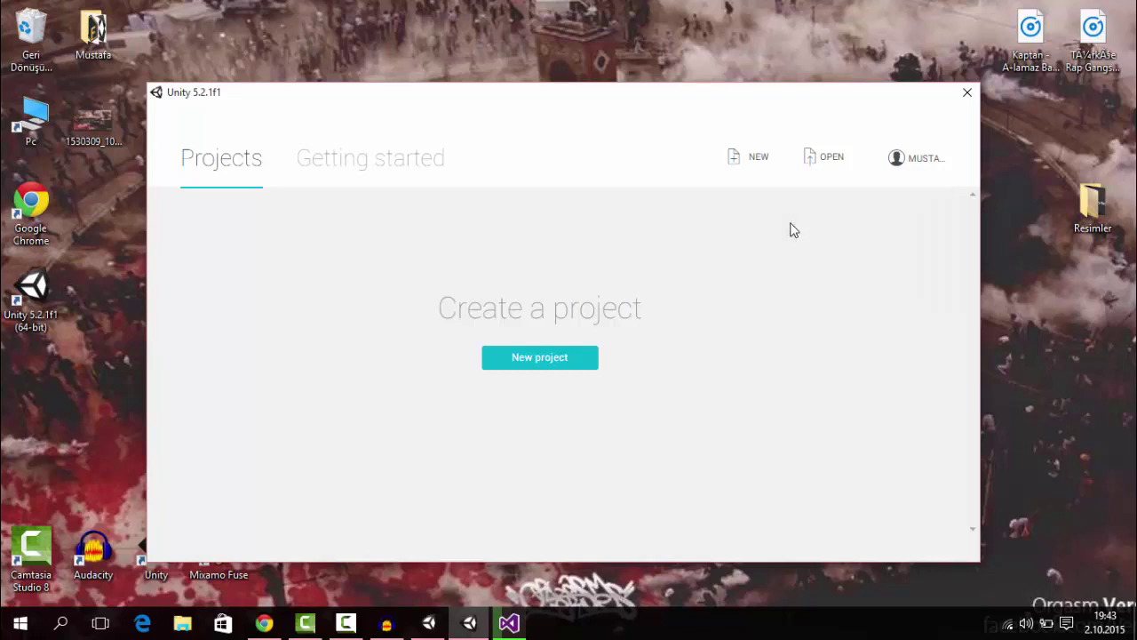
{"action": "left_click", "coordinate": [817, 165]}
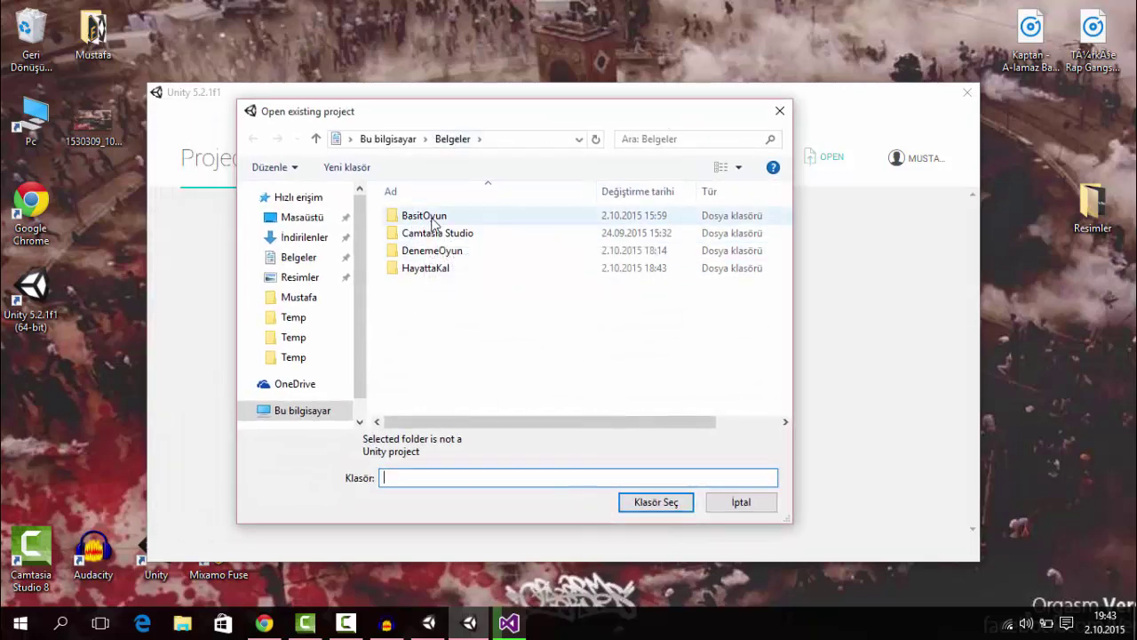
{"action": "double_click", "coordinate": [432, 217]}
{"action": "left_click", "coordinate": [647, 472]}
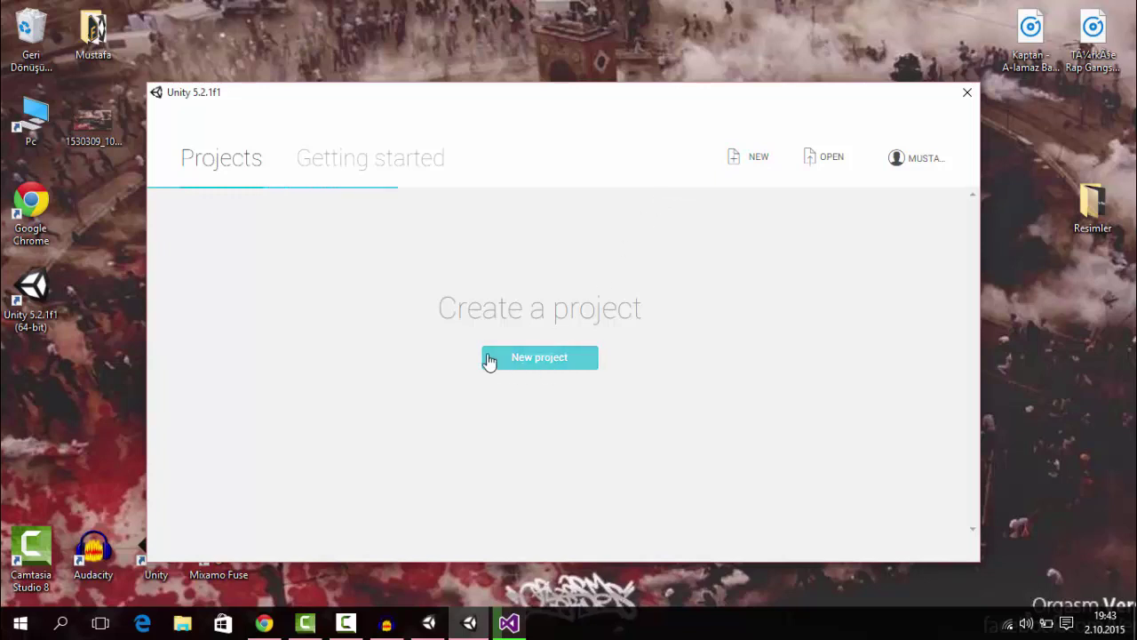
- Start a new project and replace the default name with HayattaKalma
{"action": "left_click", "coordinate": [533, 357]}
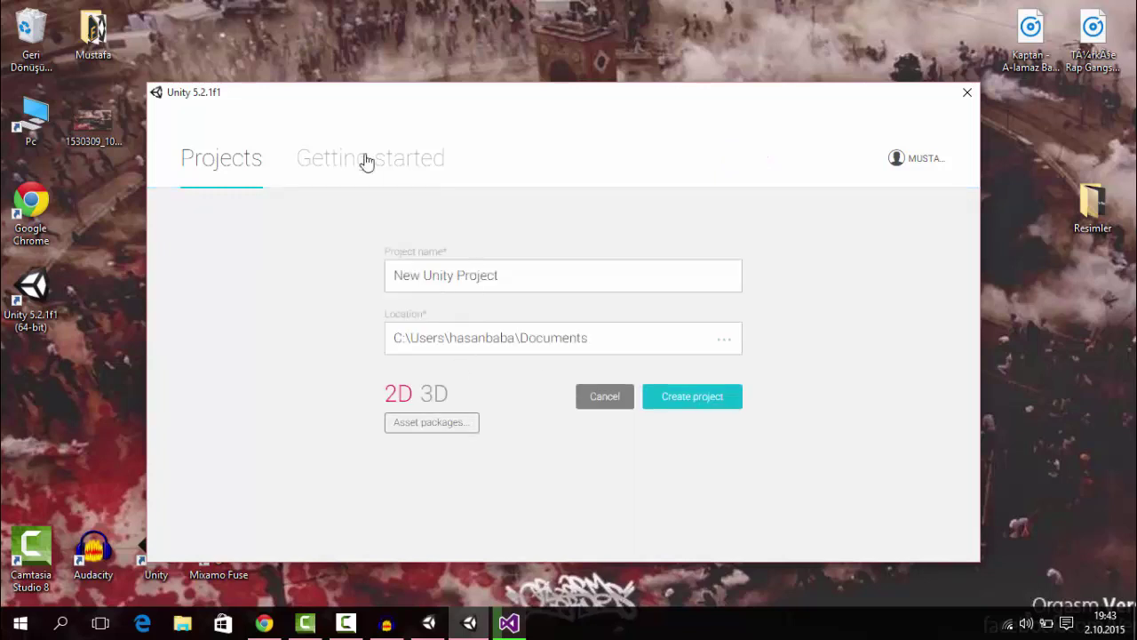
{"action": "left_click", "coordinate": [252, 175]}
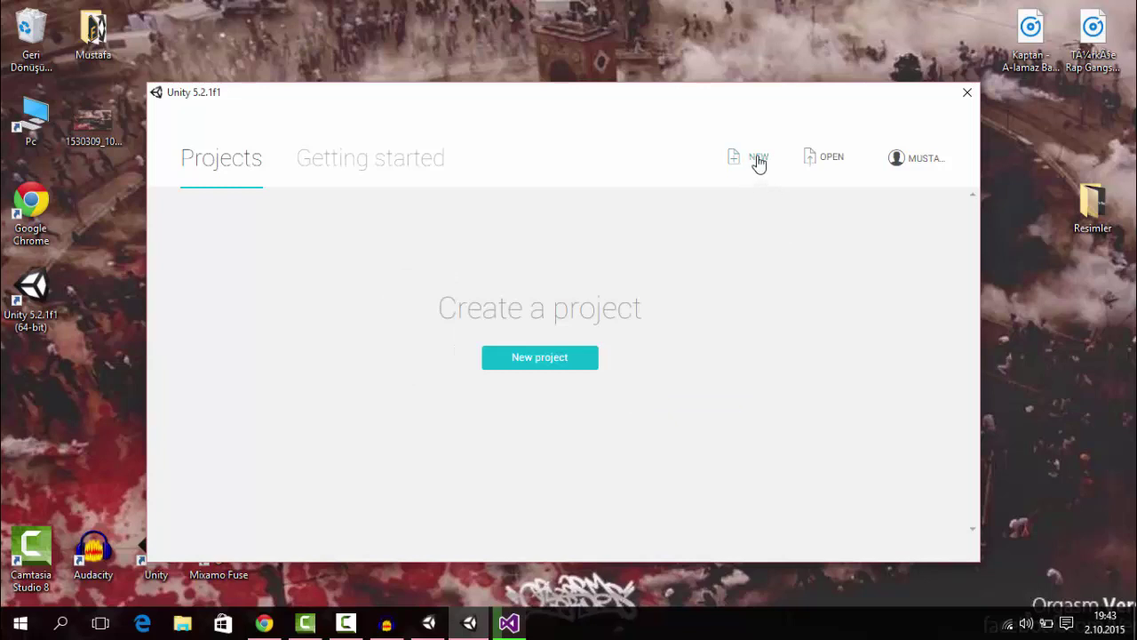
{"action": "left_click", "coordinate": [494, 364]}
{"action": "left_click_drag", "start_coordinate": [533, 279], "coordinate": [370, 257]}
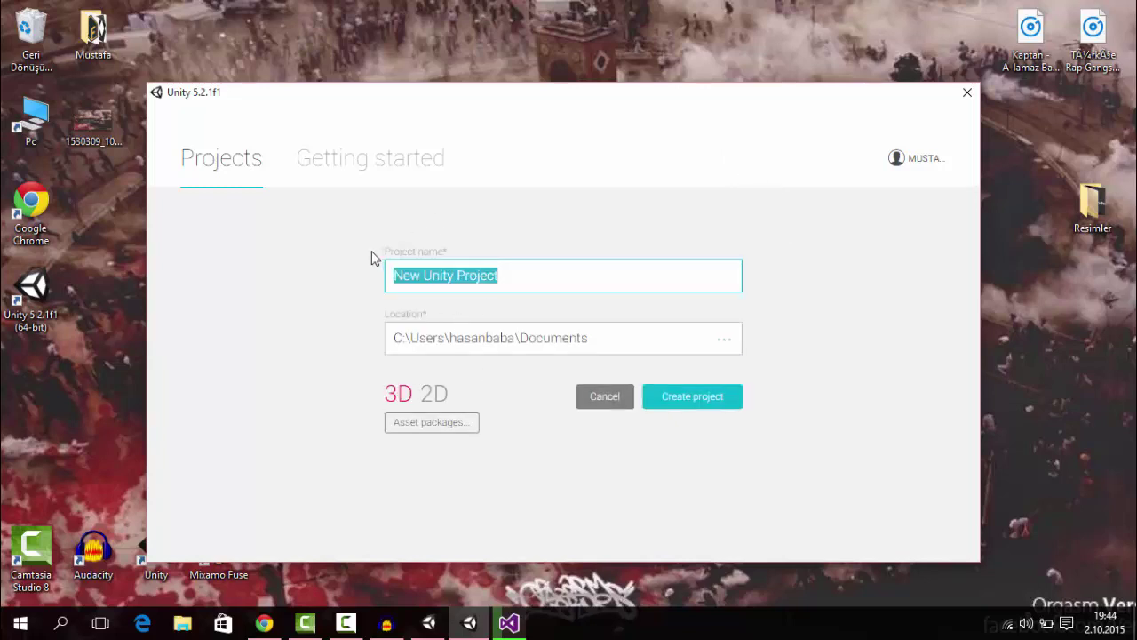
{"action": "key", "text": "BackSpace"}
{"action": "type", "text": "vjlbxlvjshxlkjb"}
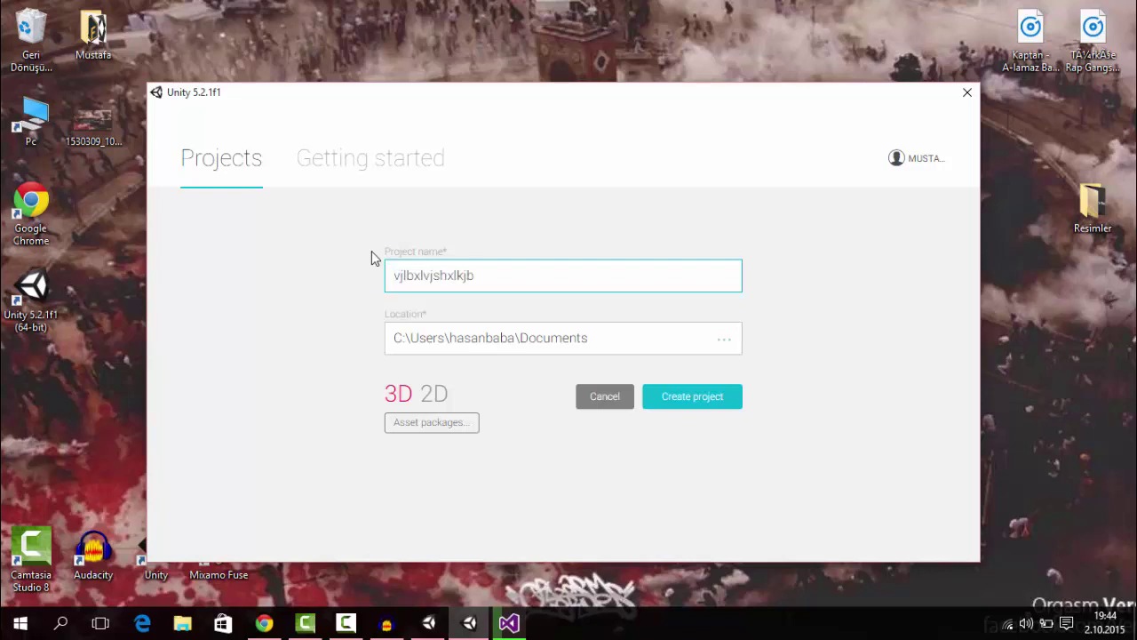
{"action": "key", "text": "ctrl+a"}
{"action": "key", "text": "BackSpace"}
{"action": "type", "text": "Bo"}
{"action": "key", "text": "BackSpace"}
{"action": "key", "text": "BackSpace"}
{"action": "type", "text": "Haya"}
{"action": "type", "text": "ttaKalm"}
{"action": "type", "text": "a"}
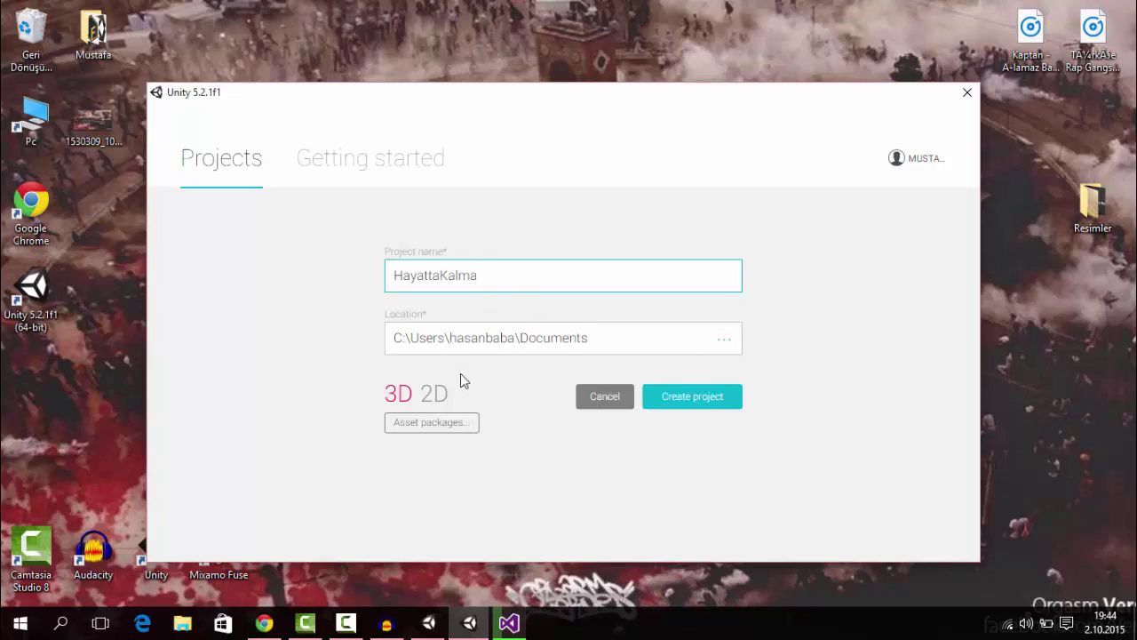
- Open the Location folder chooser and cancel it, keeping the Documents folder
{"action": "left_click", "coordinate": [724, 344]}
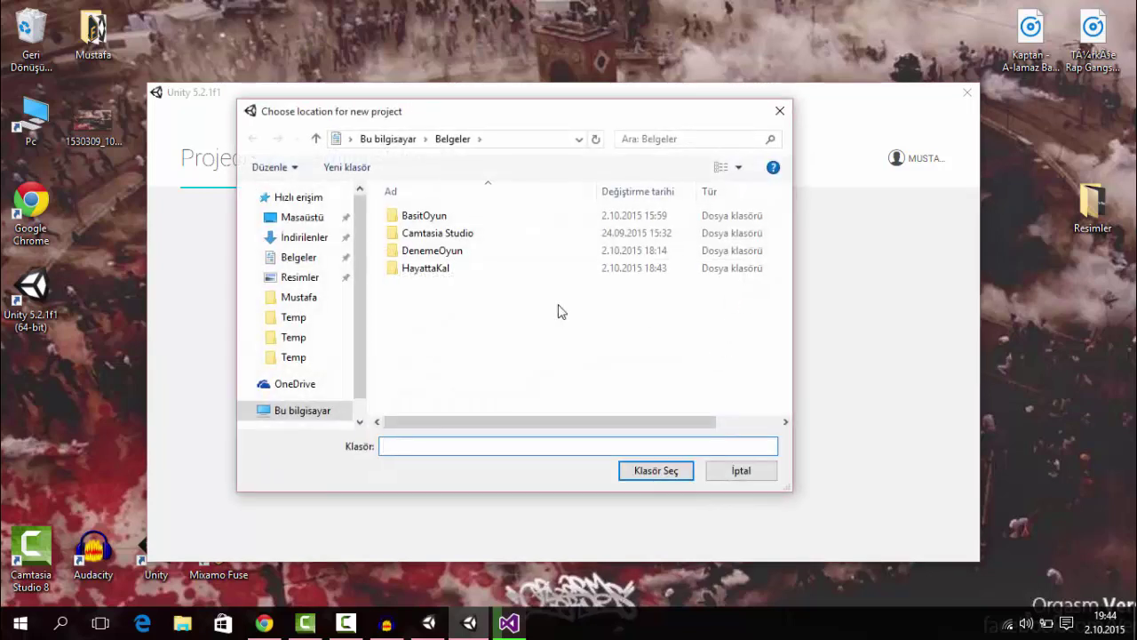
{"action": "left_click_drag", "start_coordinate": [558, 122], "coordinate": [593, 124]}
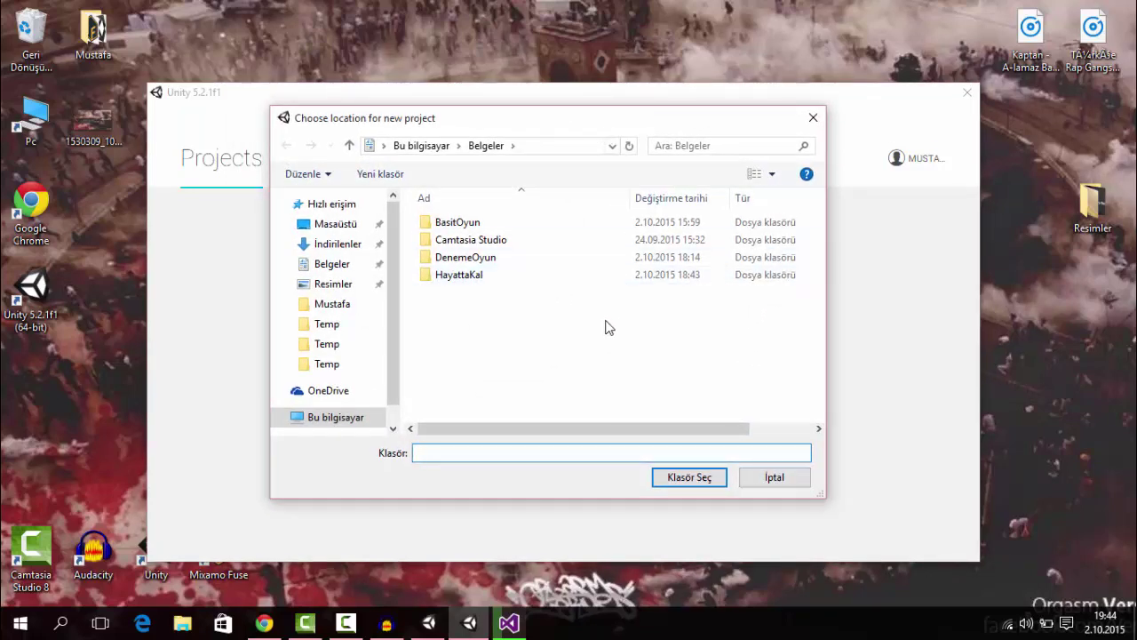
{"action": "left_click", "coordinate": [761, 483]}
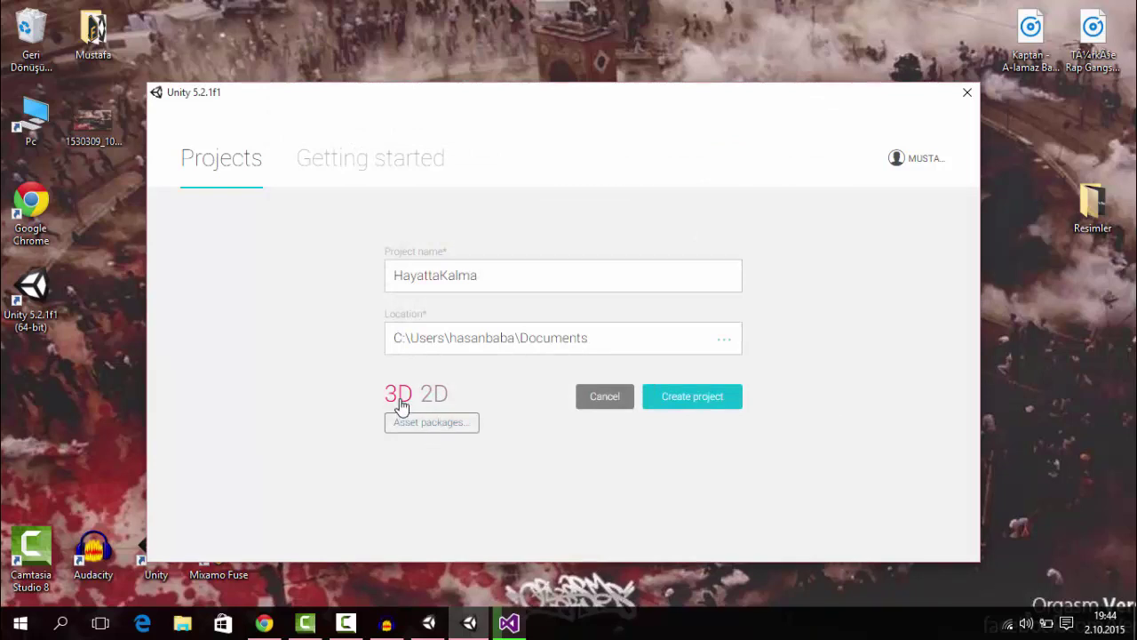
- Review the Asset packages list, close it with none ticked, and create the HayattaKalma project
{"action": "left_click", "coordinate": [403, 428]}
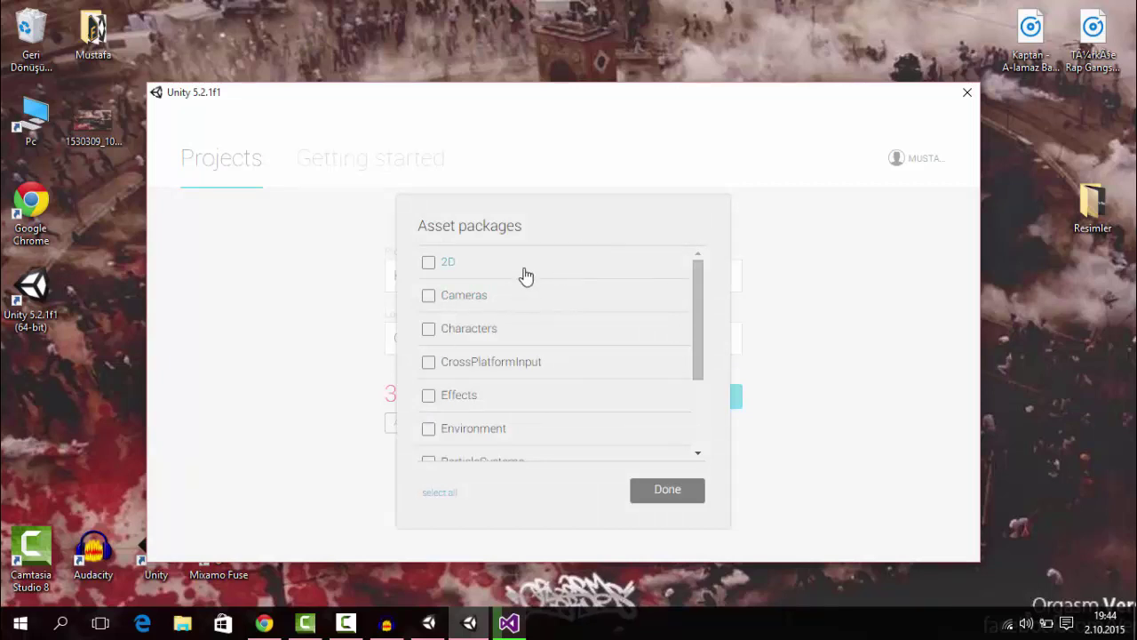
{"action": "scroll", "coordinate": [533, 302], "scroll_direction": "down", "scroll_amount": 3}
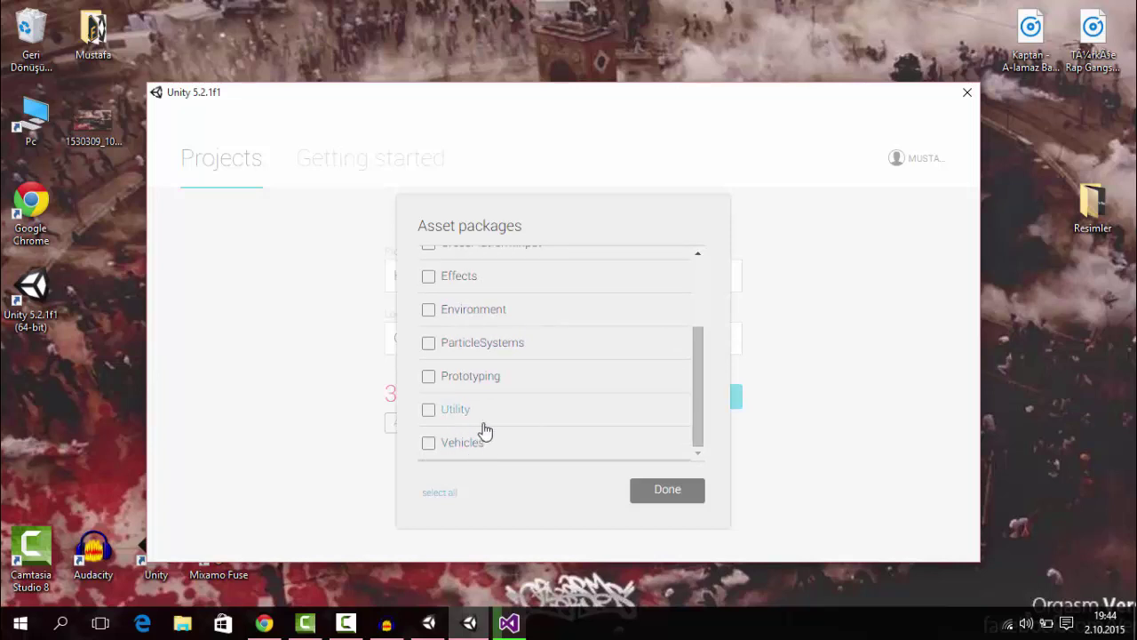
{"action": "scroll", "coordinate": [484, 428], "scroll_direction": "up", "scroll_amount": 1}
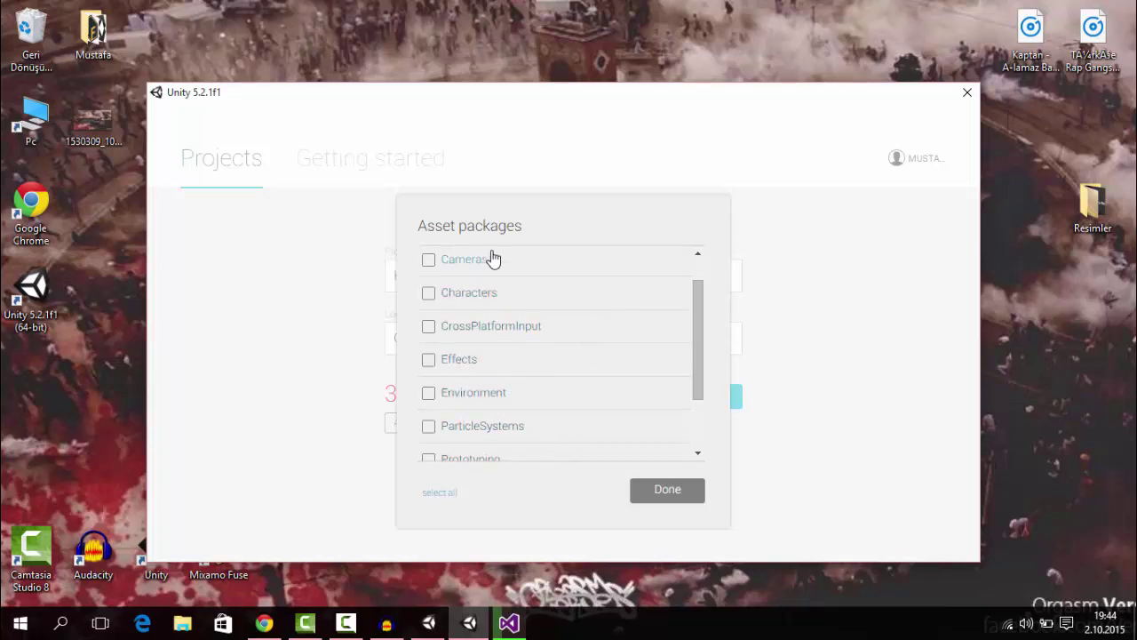
{"action": "scroll", "coordinate": [480, 435], "scroll_direction": "down", "scroll_amount": 1}
{"action": "left_click", "coordinate": [377, 445]}
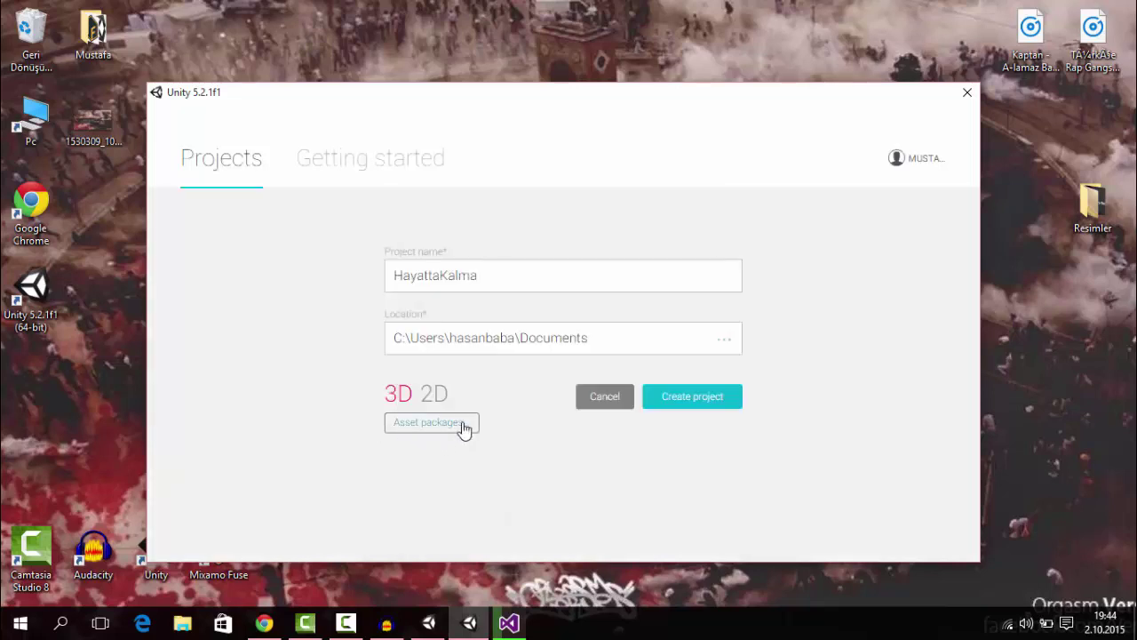
{"action": "left_click", "coordinate": [653, 400]}
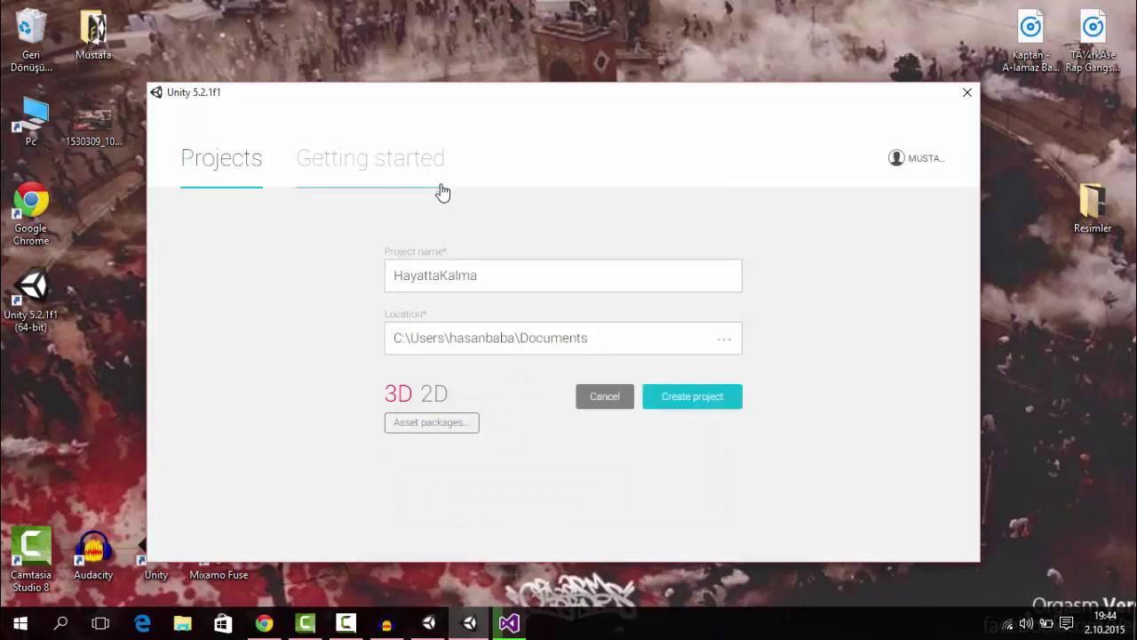
{"action": "left_click", "coordinate": [435, 178]}
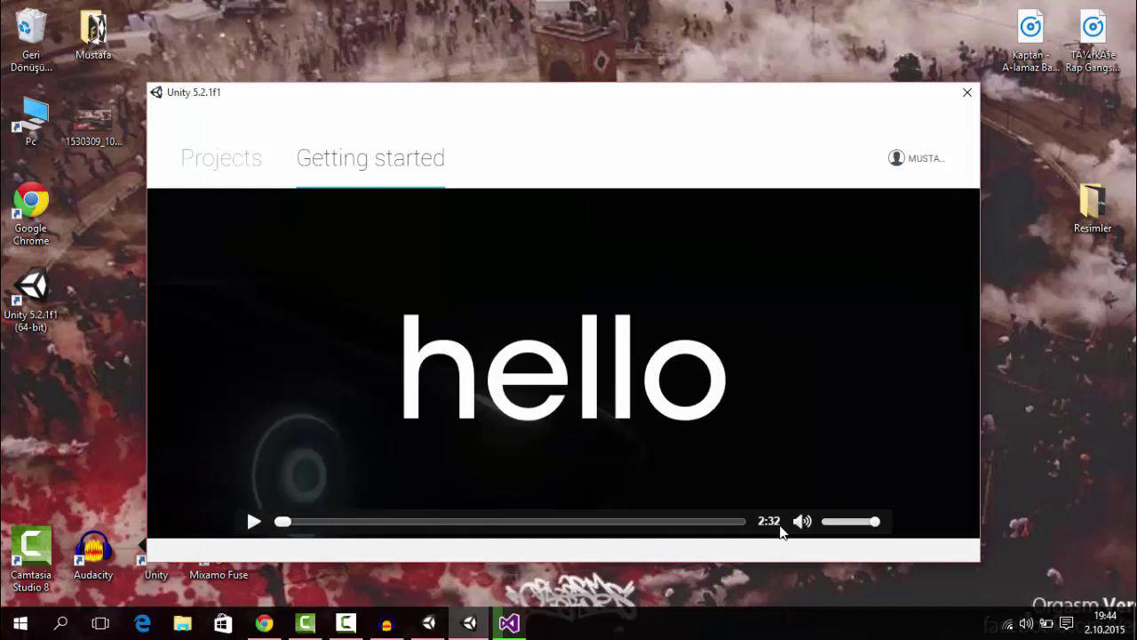
{"action": "left_click", "coordinate": [251, 169]}
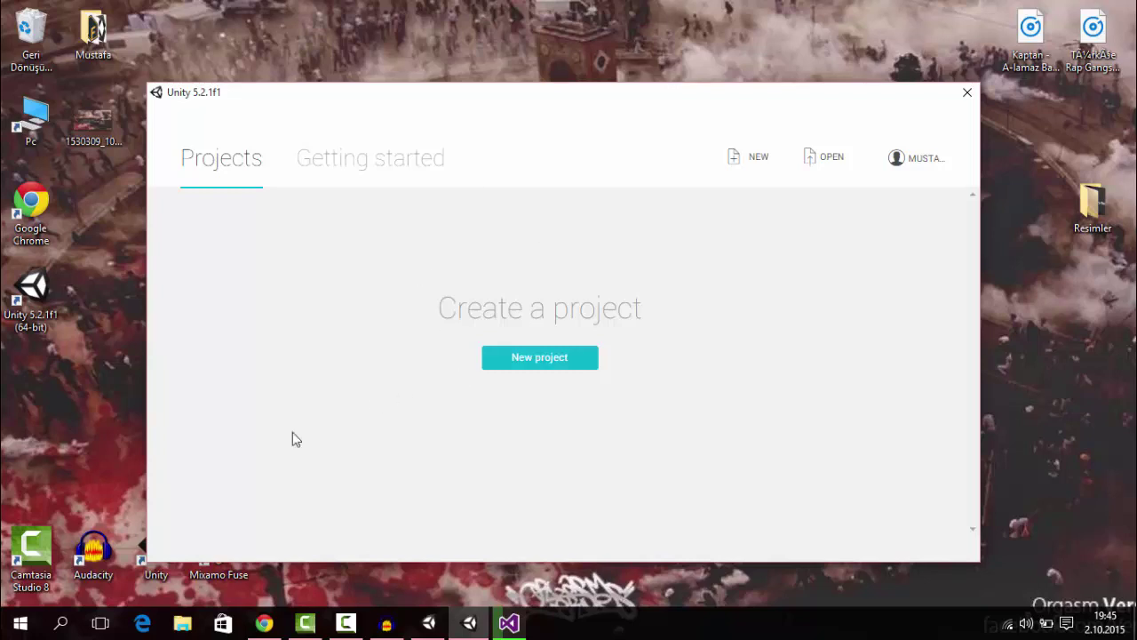
- Browse from This PC through C: and Kullanıcılar to the user's Belgeler folder
{"action": "double_click", "coordinate": [32, 115]}
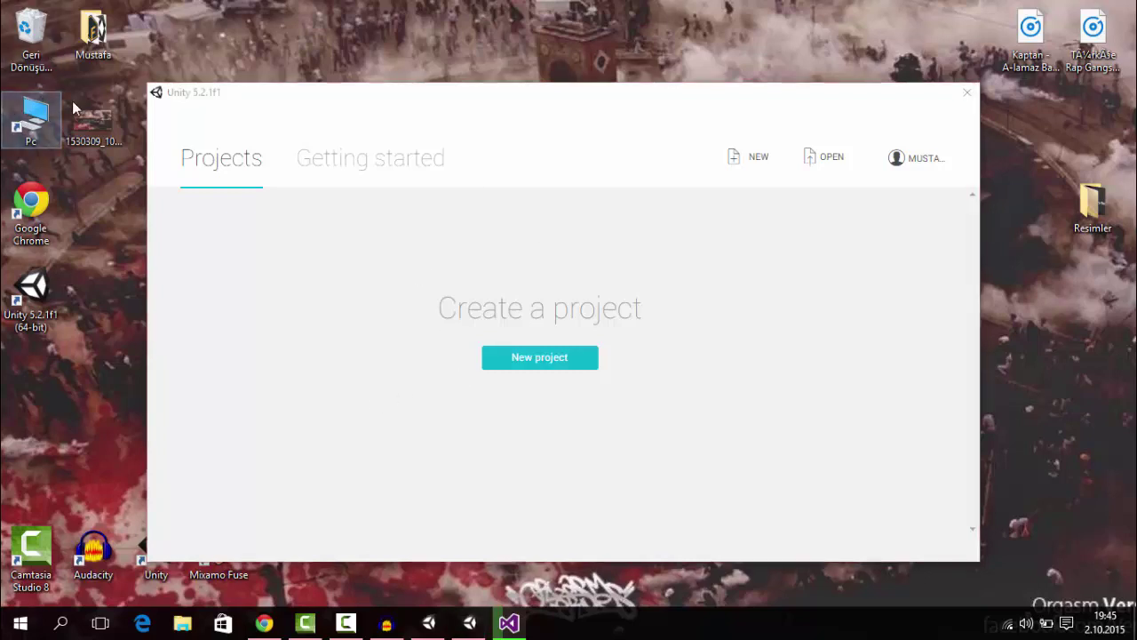
{"action": "left_click", "coordinate": [173, 133]}
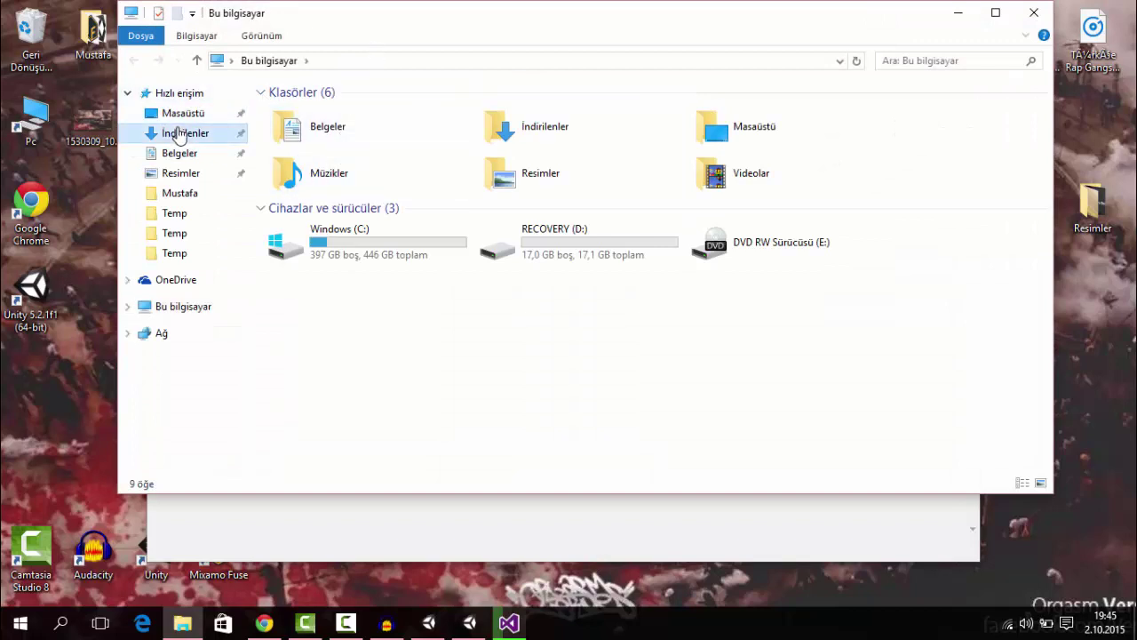
{"action": "left_click", "coordinate": [182, 93]}
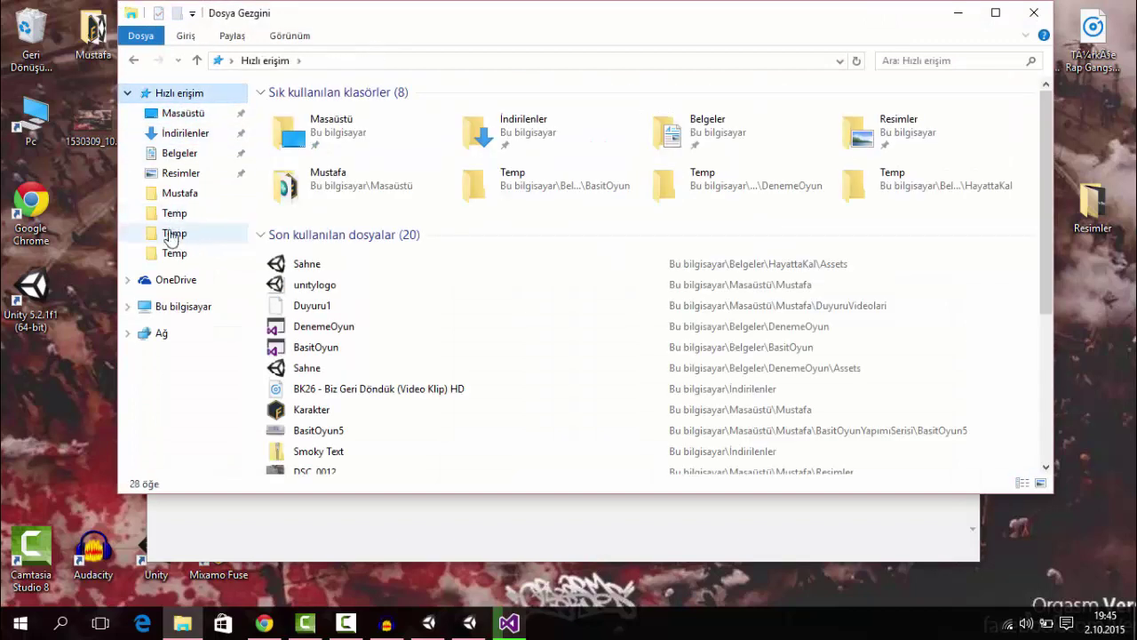
{"action": "left_click", "coordinate": [178, 308]}
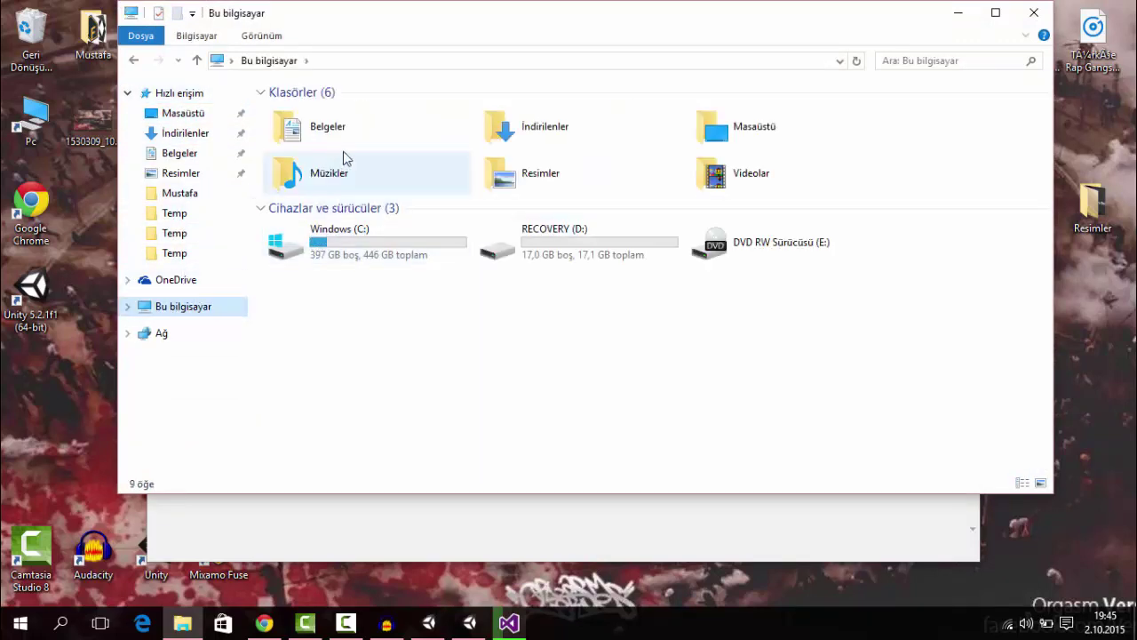
{"action": "double_click", "coordinate": [329, 252]}
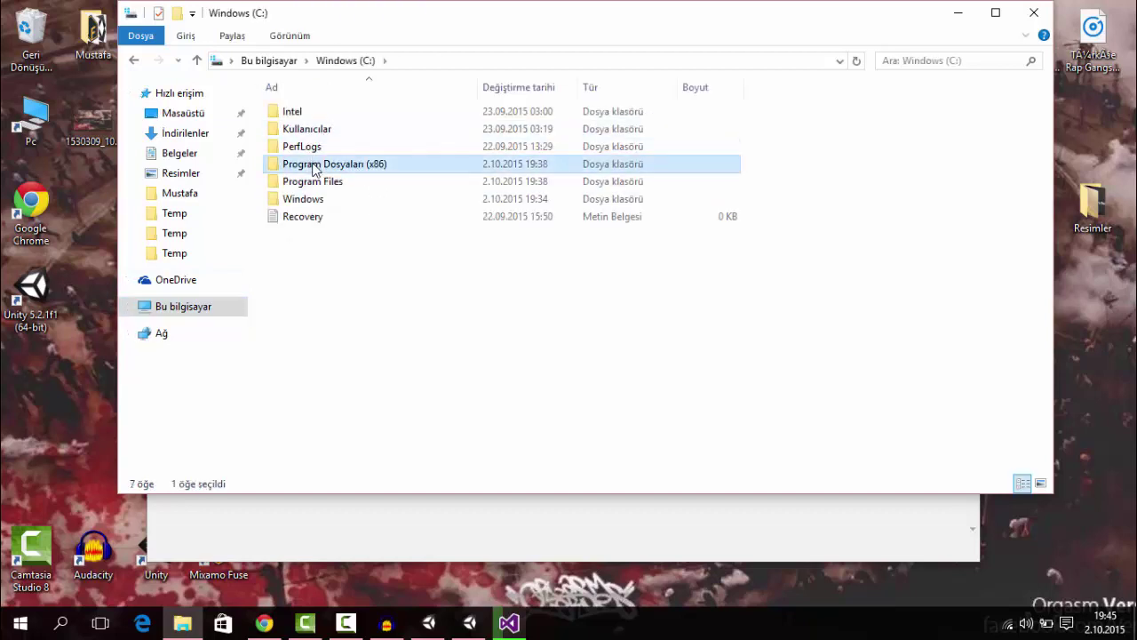
{"action": "double_click", "coordinate": [316, 164]}
{"action": "left_click", "coordinate": [135, 61]}
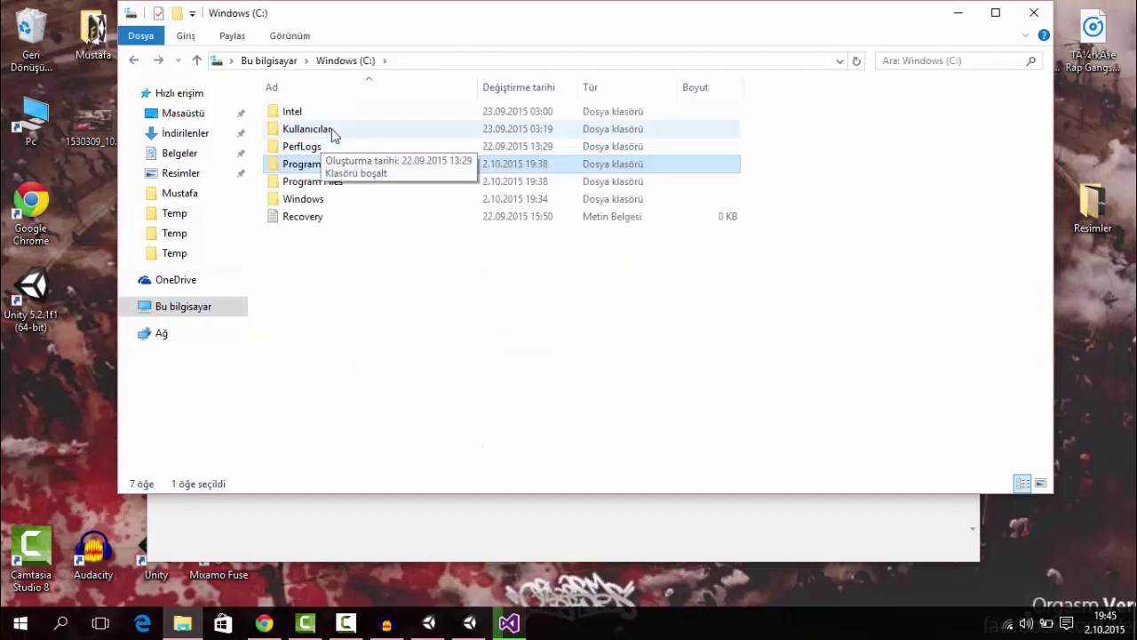
{"action": "double_click", "coordinate": [330, 127]}
{"action": "double_click", "coordinate": [331, 111]}
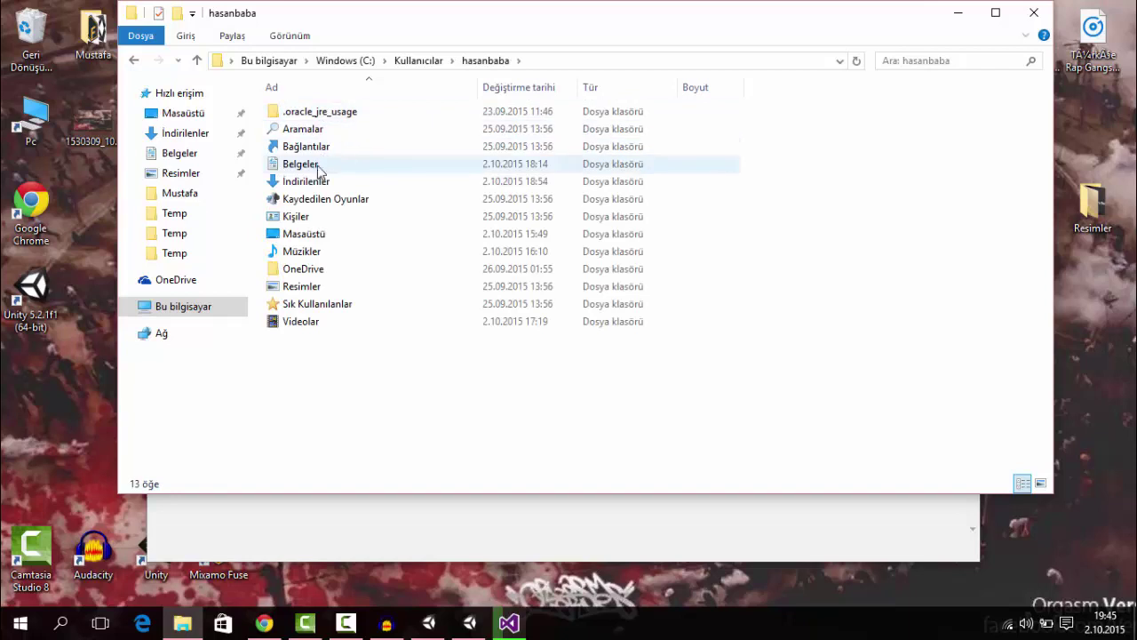
{"action": "double_click", "coordinate": [321, 166]}
- Delete the HayattaKal folder and close File Explorer
{"action": "left_click", "coordinate": [315, 168]}
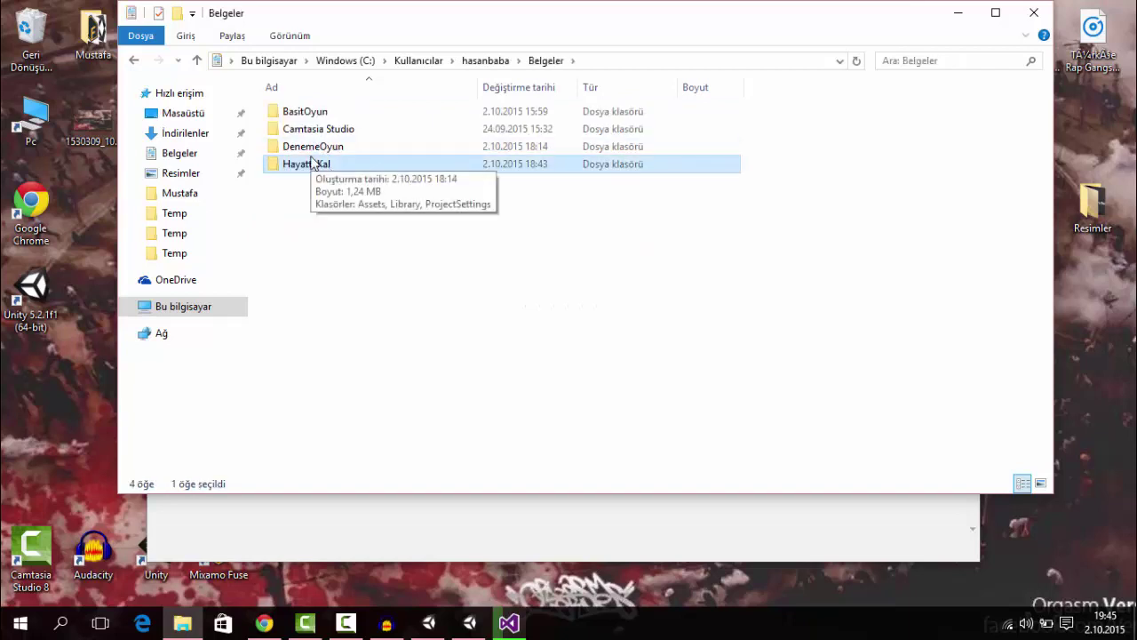
{"action": "key", "text": "Delete"}
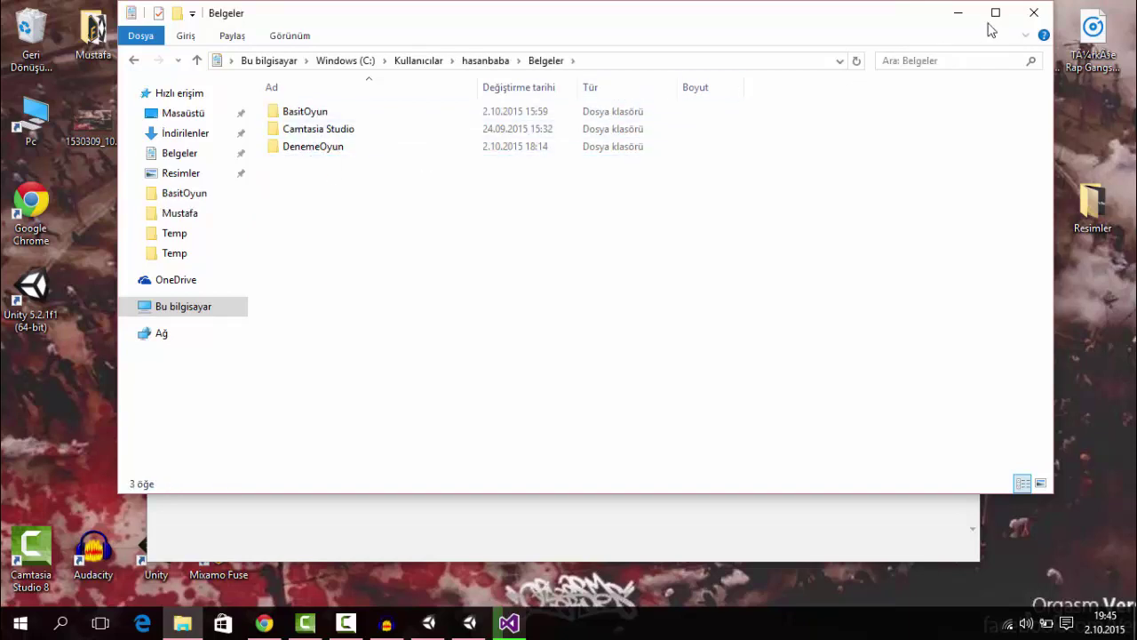
{"action": "left_click", "coordinate": [338, 153]}
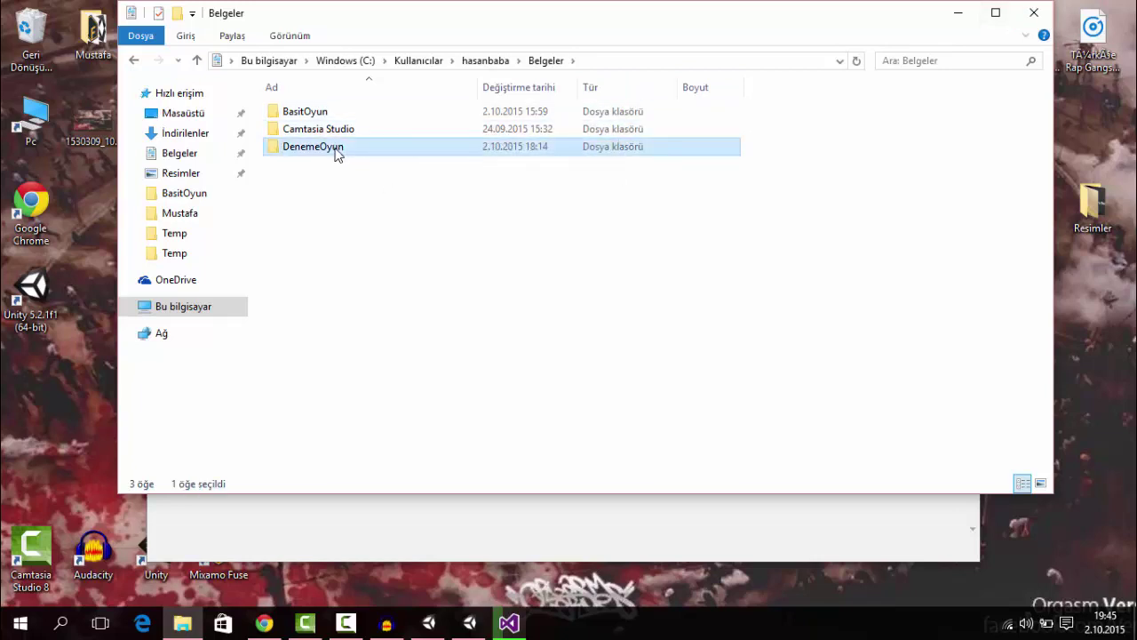
{"action": "left_click", "coordinate": [1034, 12]}
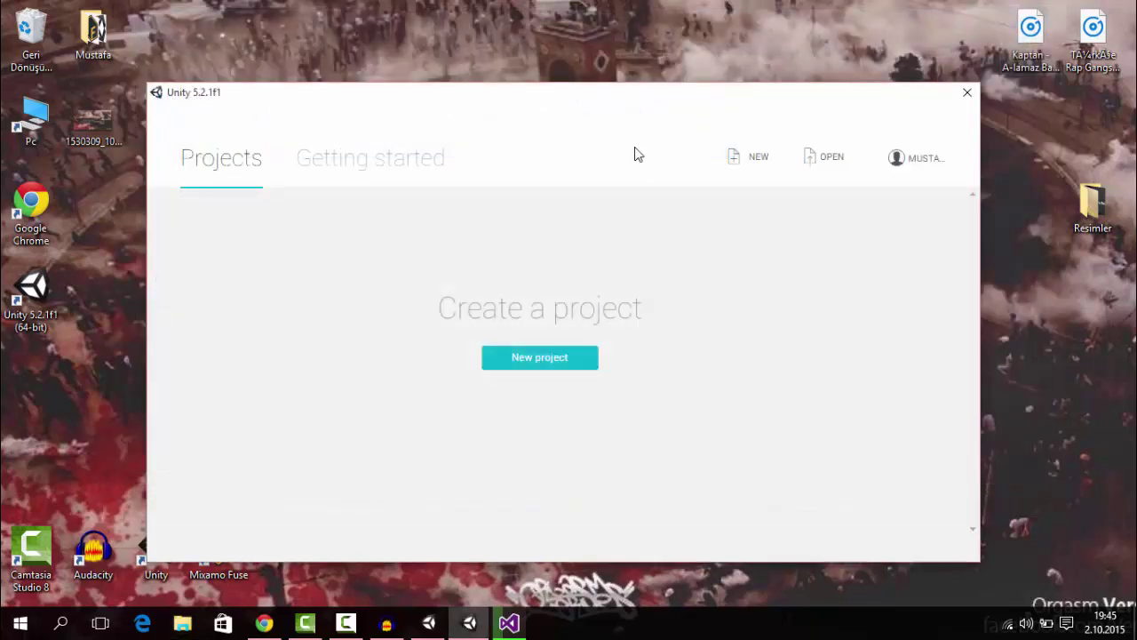
- Name the new 3D project HayattaKalmaOyunu, add no asset packages, and create it
{"action": "left_click", "coordinate": [515, 360]}
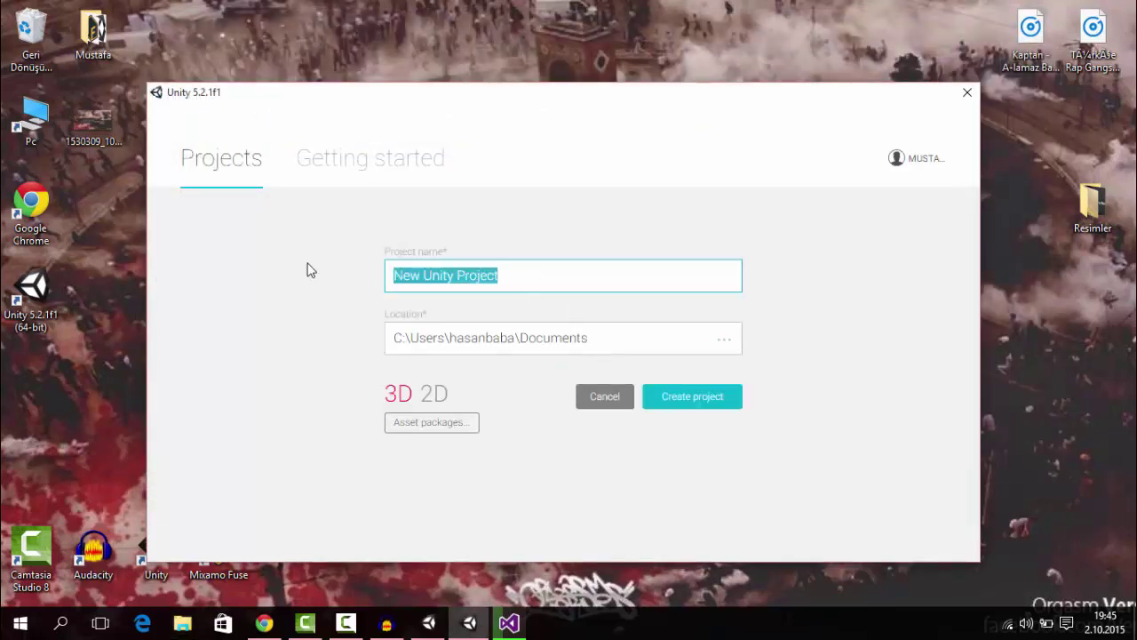
{"action": "key", "text": "BackSpace"}
{"action": "type", "text": "Hayya"}
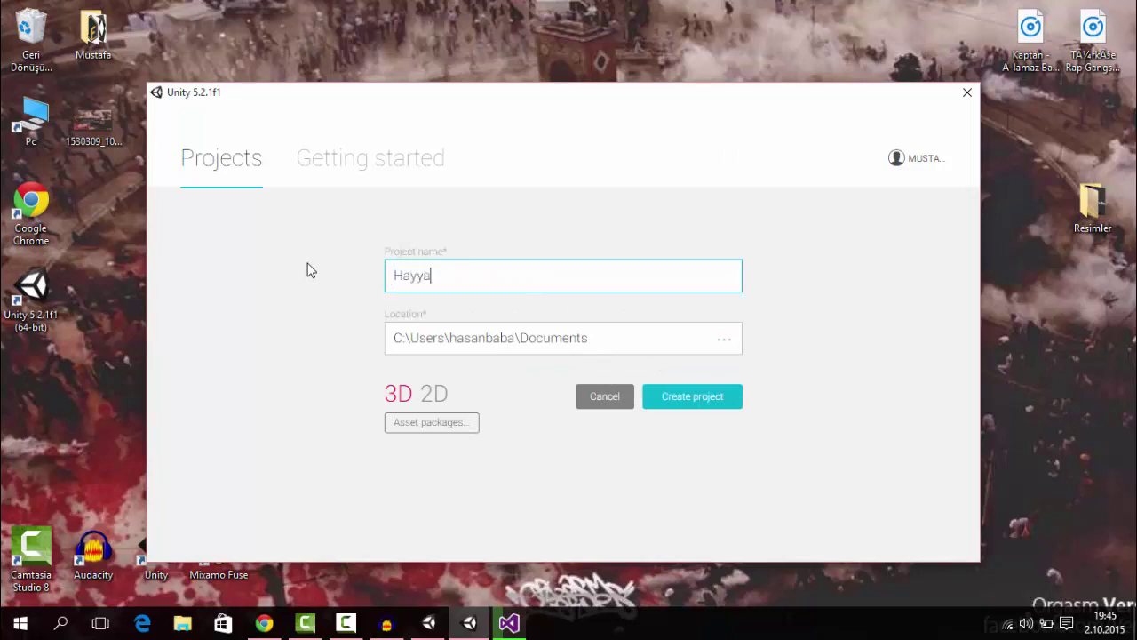
{"action": "key", "text": "BackSpace"}
{"action": "key", "text": "BackSpace"}
{"action": "type", "text": "attaK"}
{"action": "type", "text": "almaOy"}
{"action": "type", "text": "unu"}
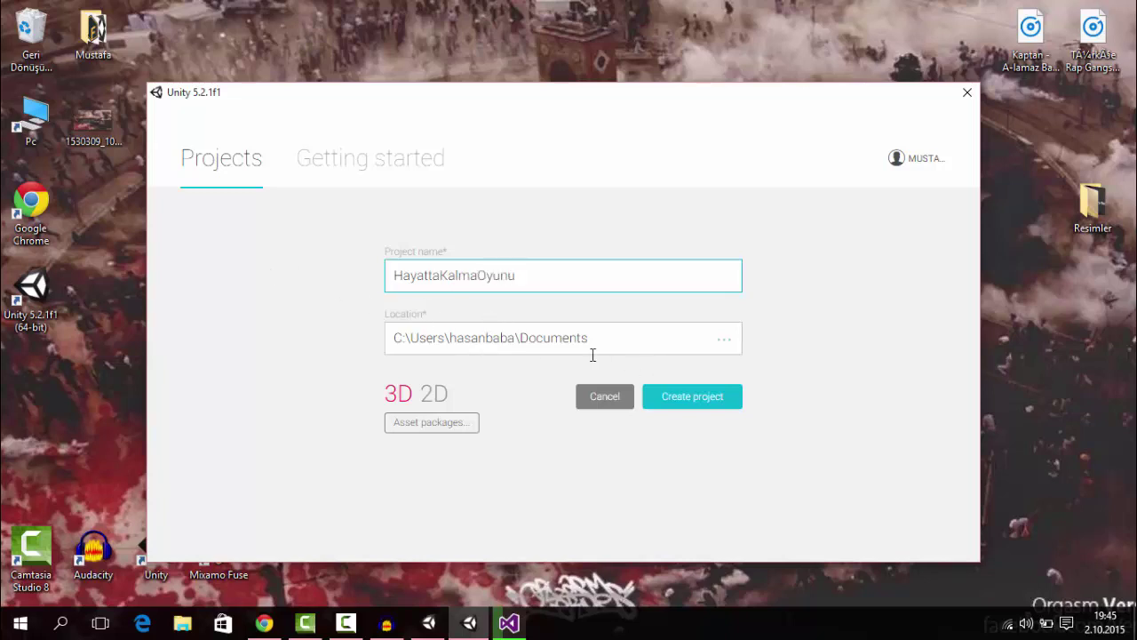
{"action": "left_click", "coordinate": [444, 422]}
{"action": "left_click", "coordinate": [643, 497]}
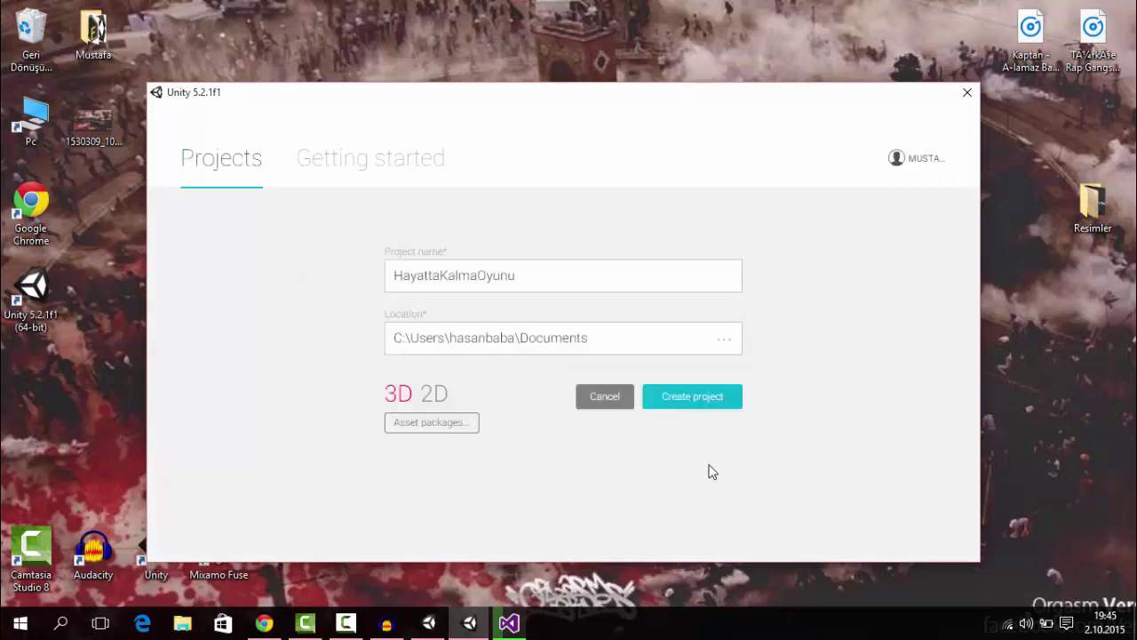
{"action": "left_click", "coordinate": [716, 405]}
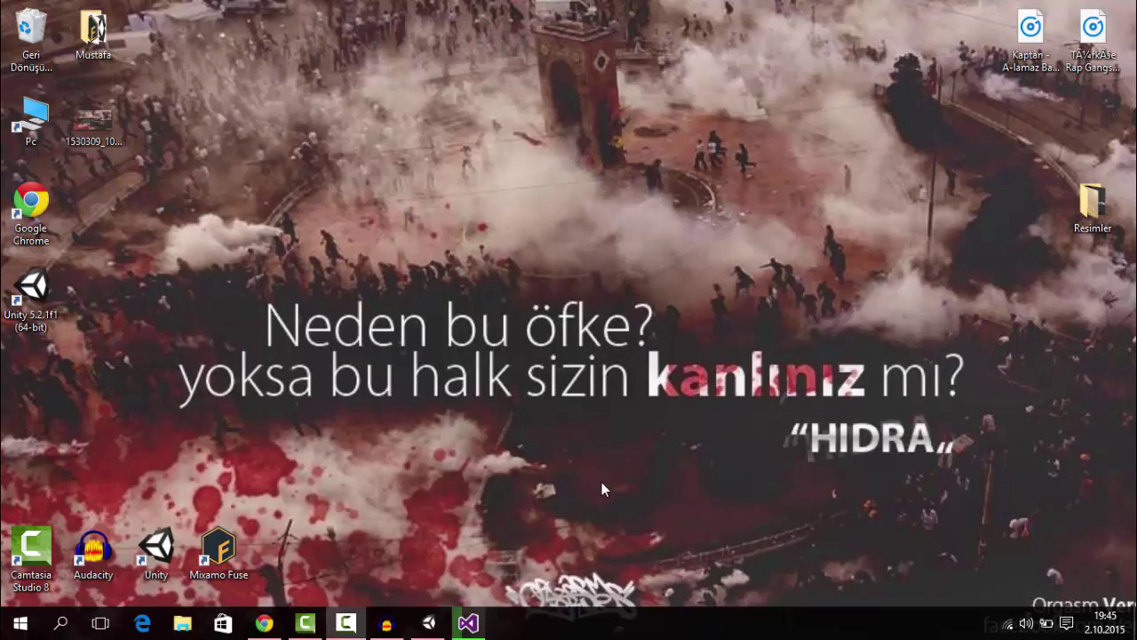
- Check the installer windows from the taskbar and minimize them while the HayattaKalmaOyunu project loads
{"action": "left_click", "coordinate": [469, 622]}
{"action": "left_click", "coordinate": [480, 620]}
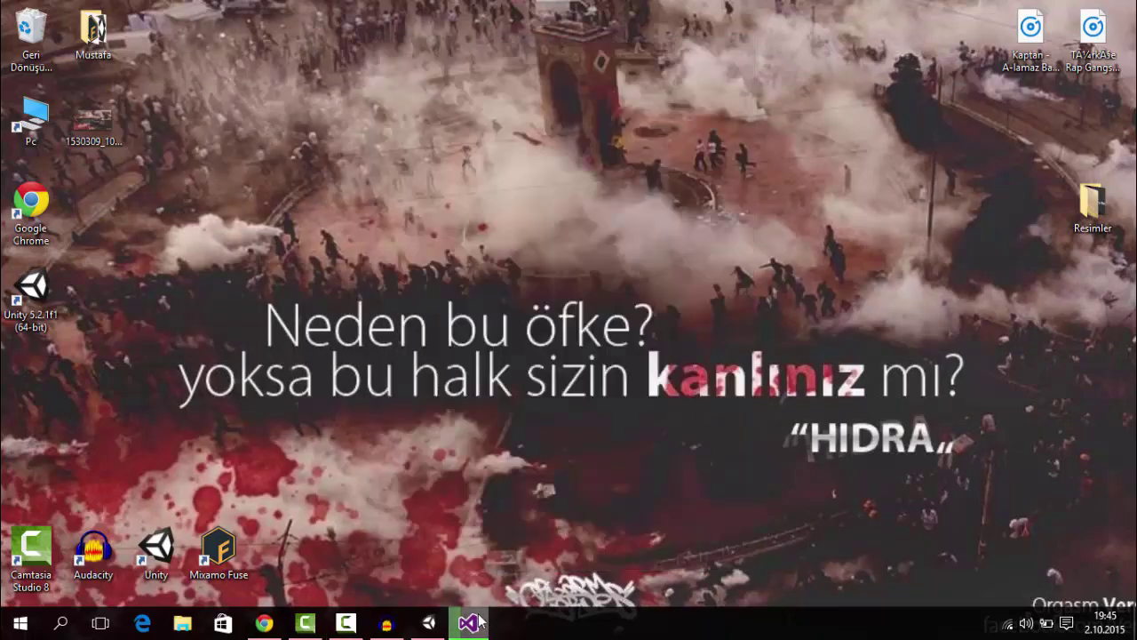
{"action": "left_click", "coordinate": [428, 623]}
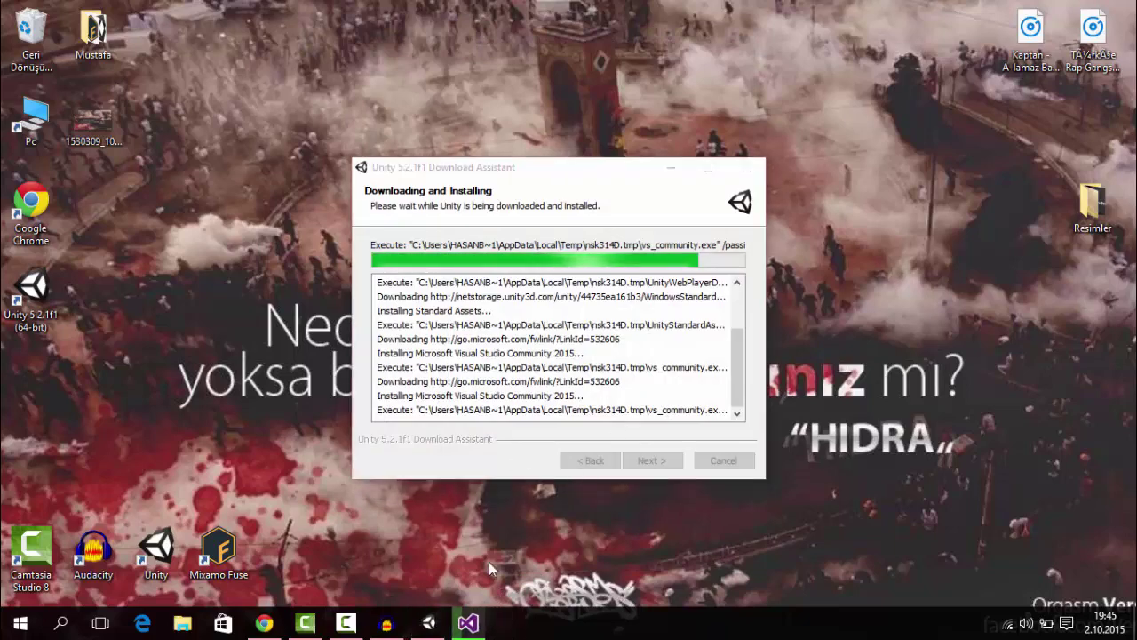
{"action": "left_click", "coordinate": [674, 168]}
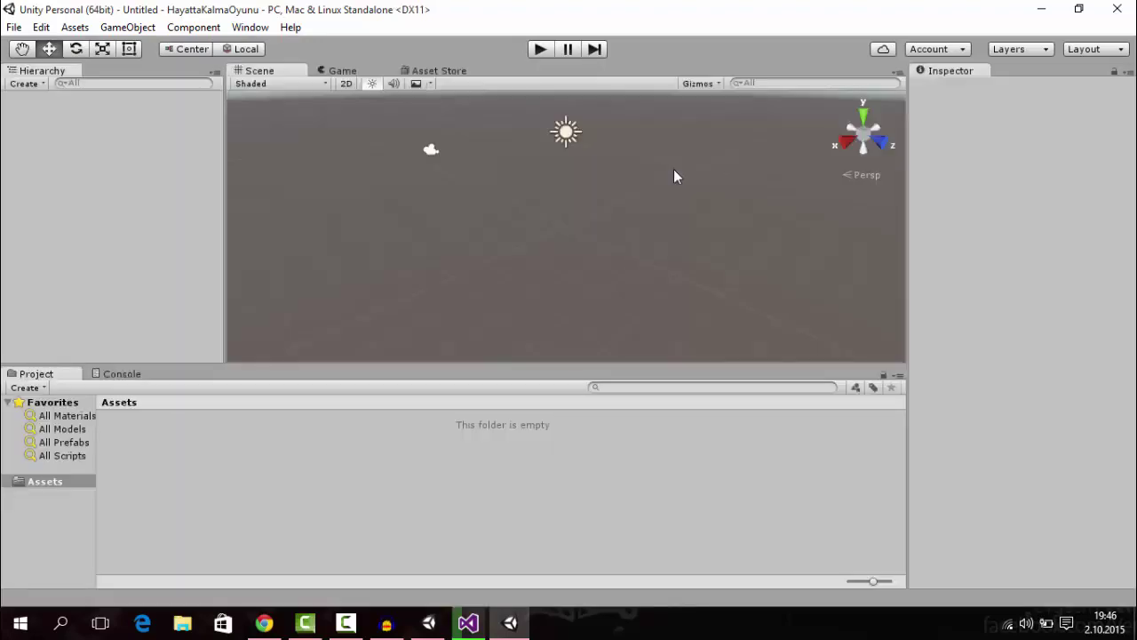
- Orbit and zoom the Scene view around the Main Camera and Directional Light, then return to Audacity
{"action": "mouse_move", "coordinate": [519, 183]}
{"action": "left_mouse_down", "text": "alt"}
{"action": "mouse_move", "coordinate": [591, 252]}
{"action": "mouse_move", "coordinate": [610, 251]}
{"action": "left_mouse_up", "text": "alt"}
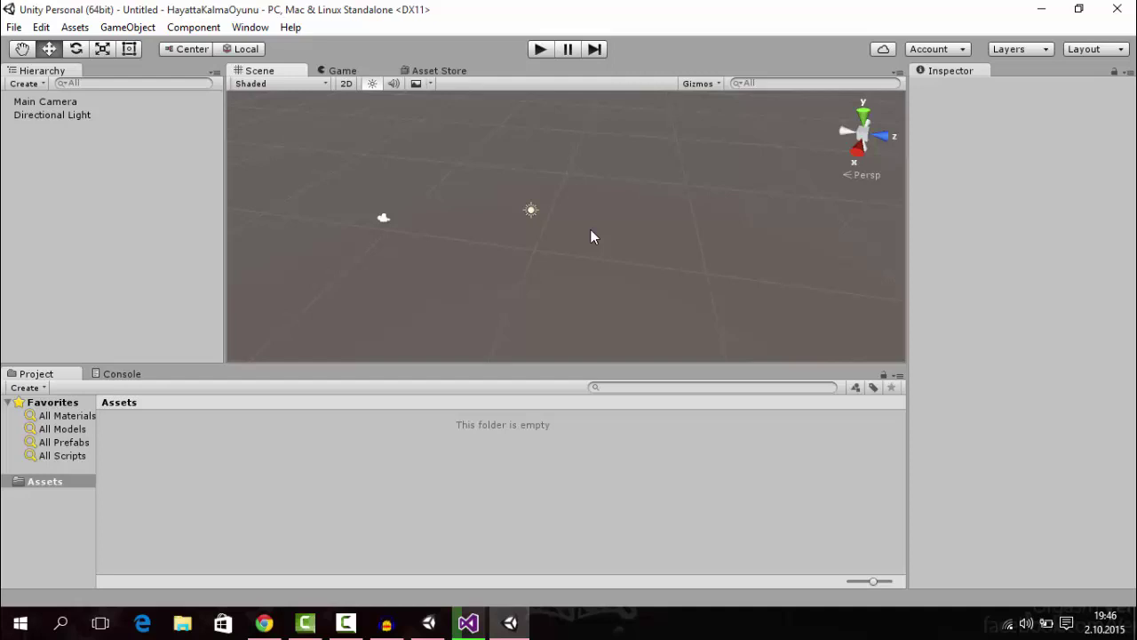
{"action": "left_click_drag", "start_coordinate": [584, 223], "coordinate": [551, 222], "text": "alt"}
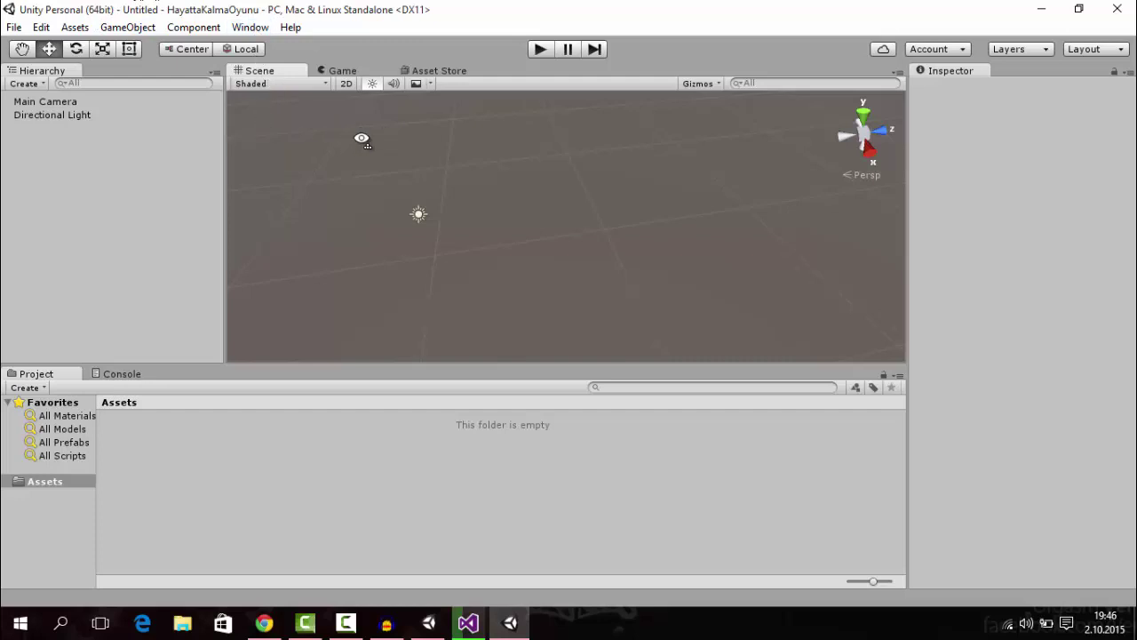
{"action": "left_click_drag", "start_coordinate": [362, 139], "coordinate": [593, 254], "text": "alt"}
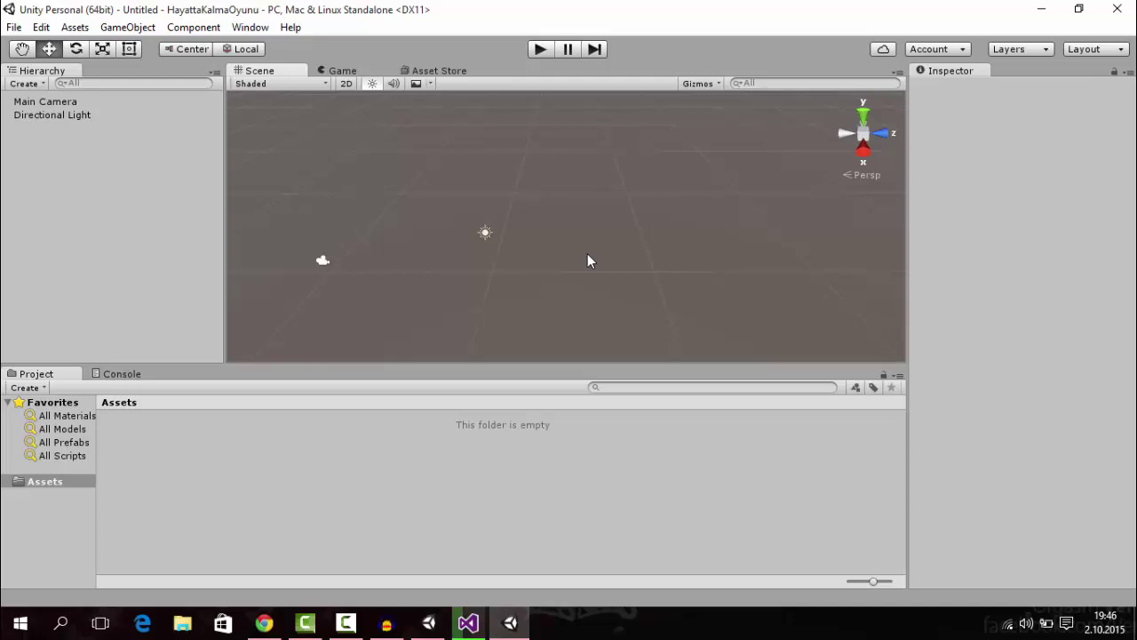
{"action": "scroll", "coordinate": [521, 144], "scroll_direction": "down", "scroll_amount": 3}
{"action": "scroll", "coordinate": [503, 209], "scroll_direction": "up", "scroll_amount": 2}
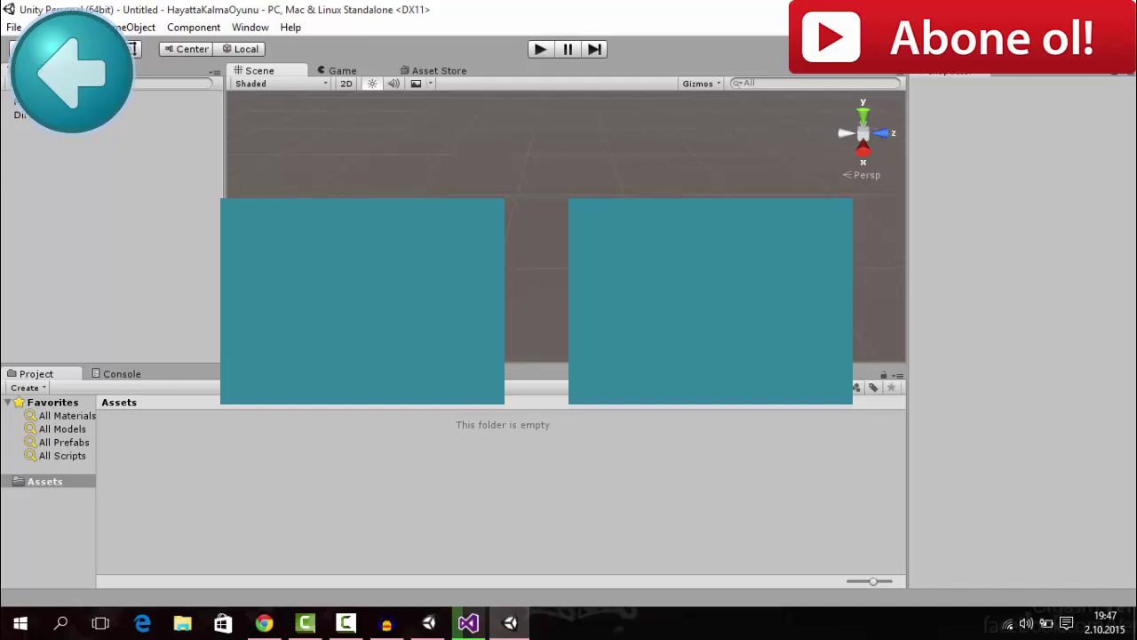
{"action": "left_click", "coordinate": [386, 623]}
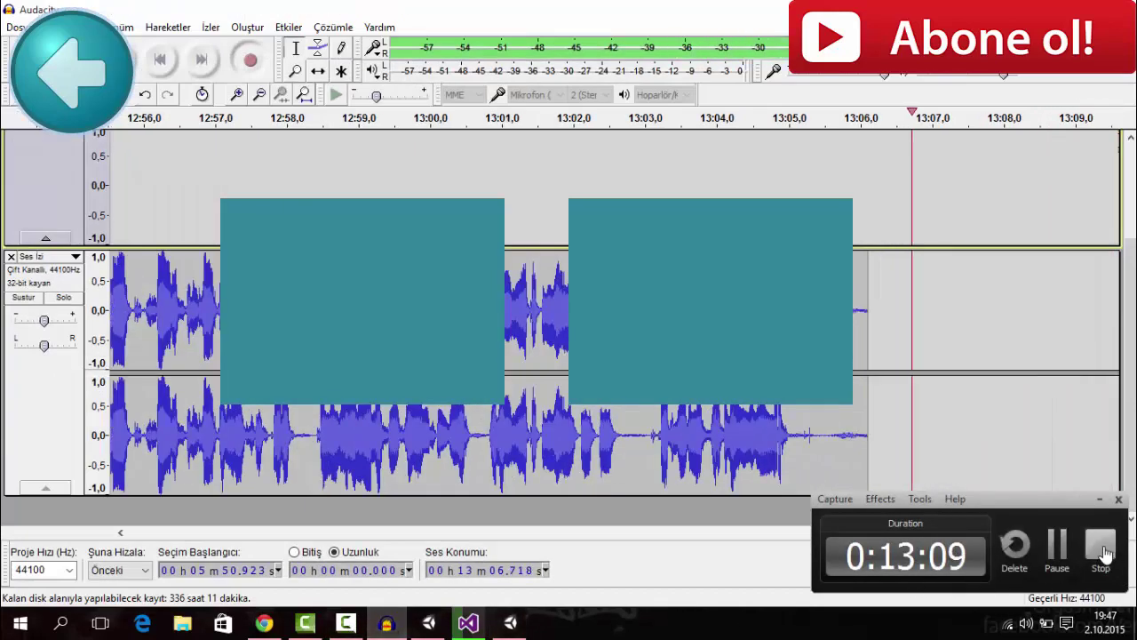